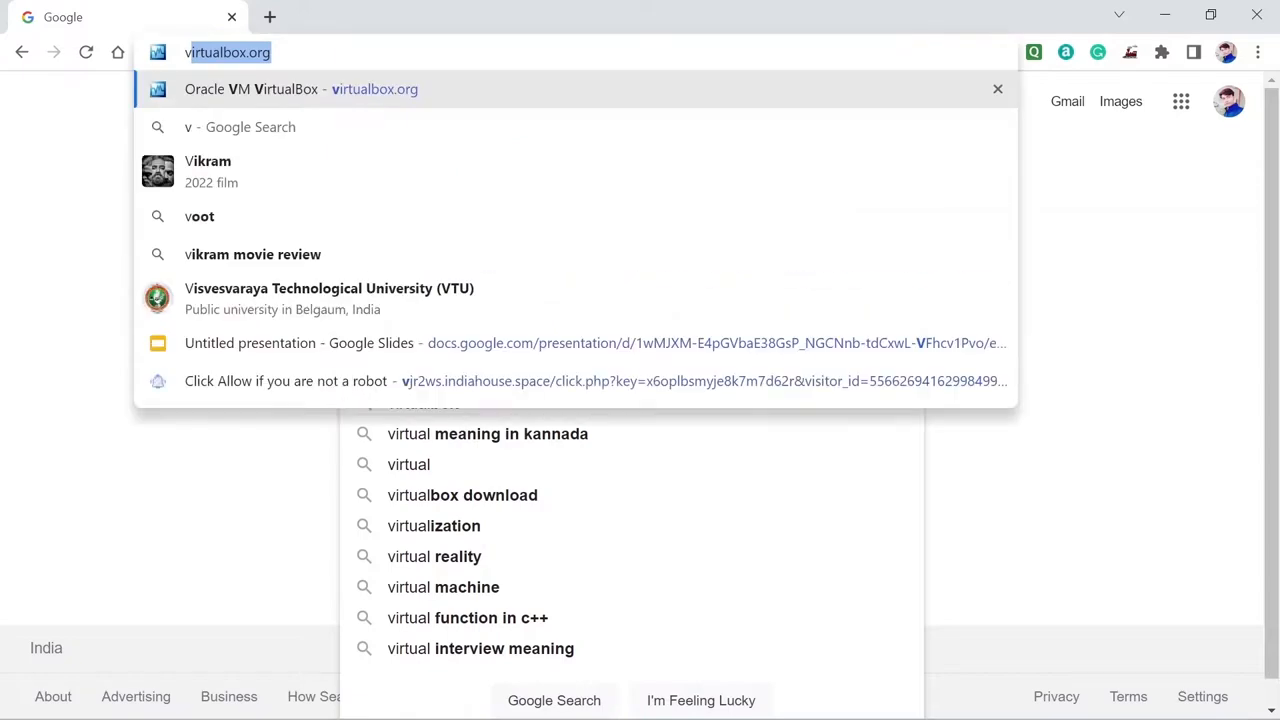
# Load virtualbox.org in Chrome and scroll its welcome page showing the VirtualBox 6.1 download banner.
pyautogui.press('Right')
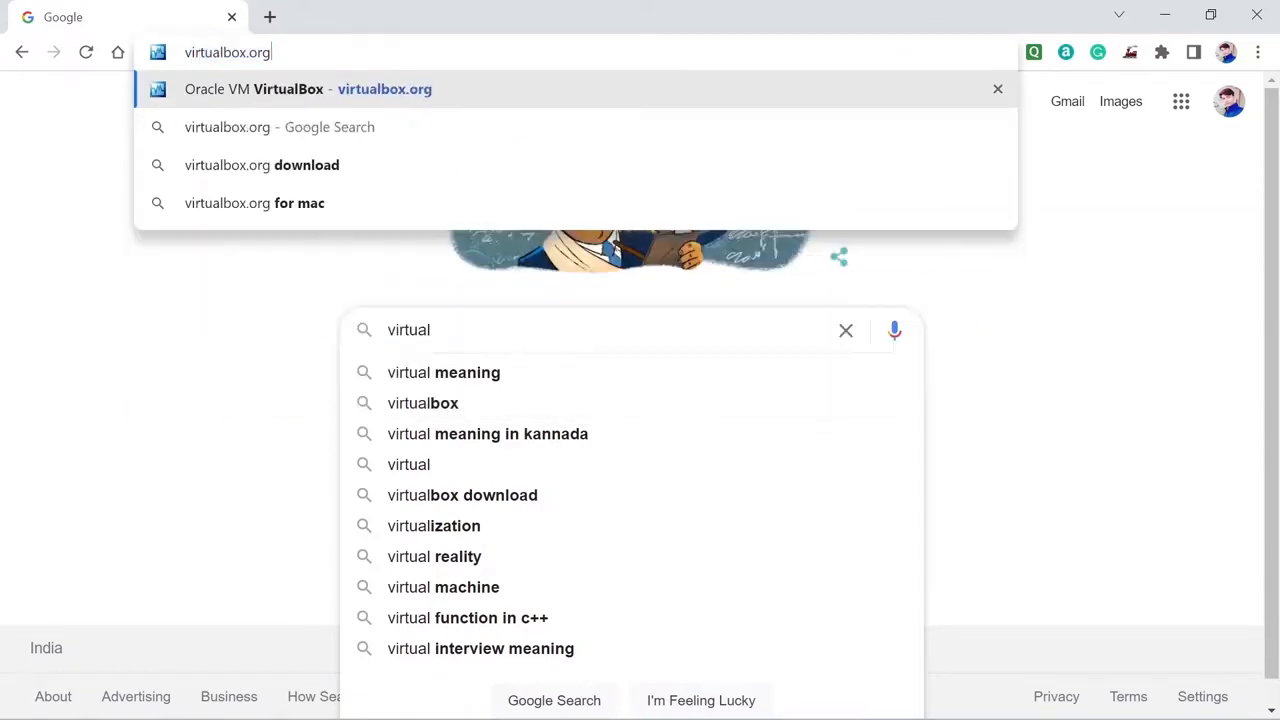
pyautogui.press('Return')
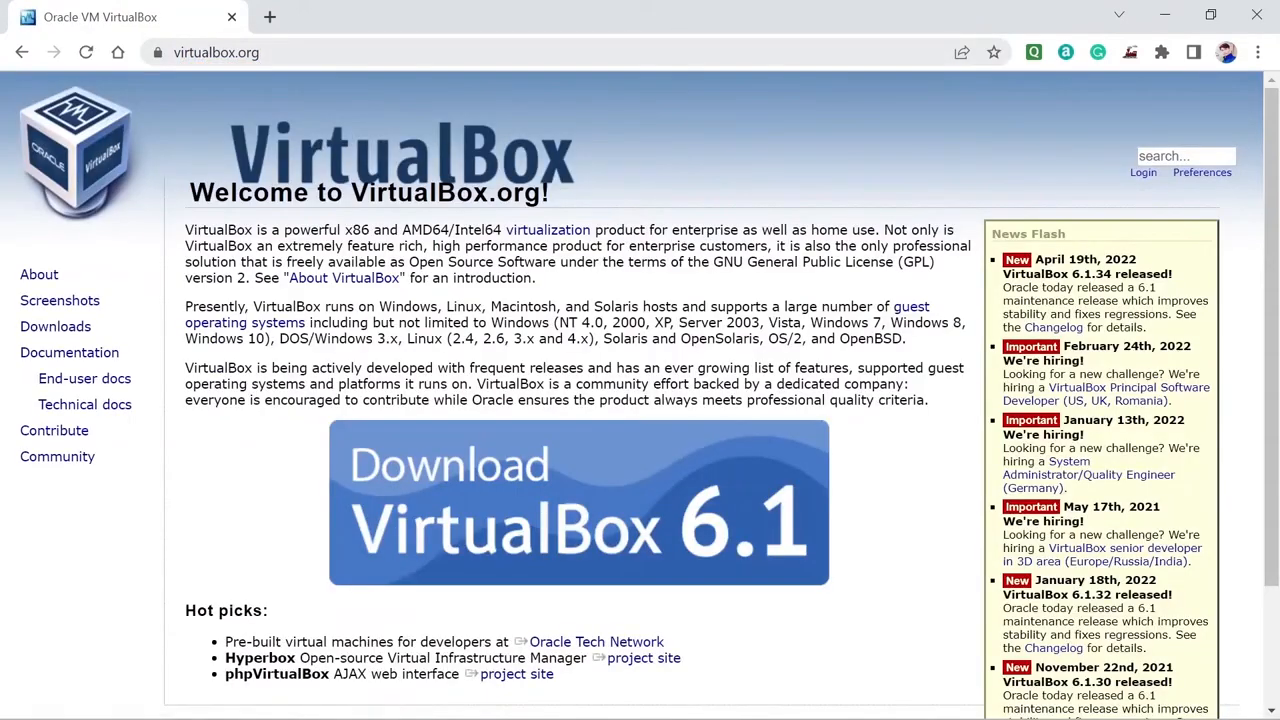
pyautogui.scroll(-2, 611, 315)
pyautogui.scroll(2, 611, 315)
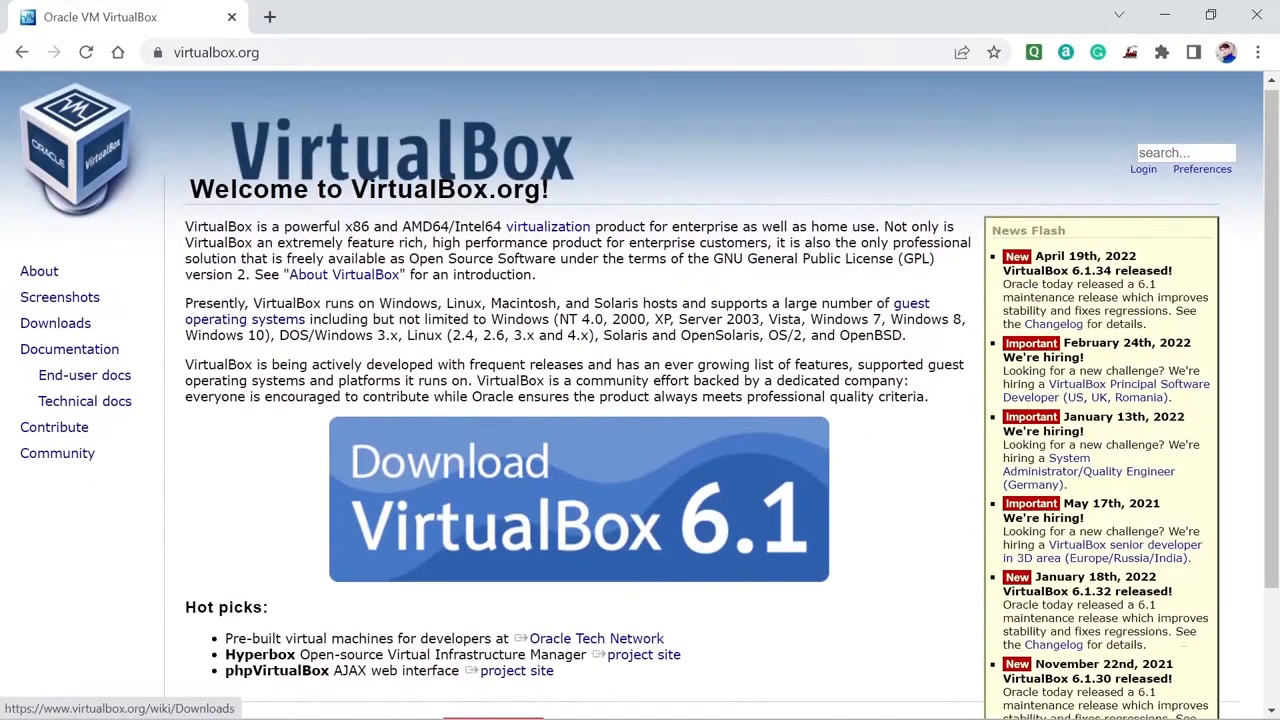
pyautogui.scroll(-2, 611, 315)
pyautogui.moveTo(435, 586); pyautogui.dragTo(609, 578)
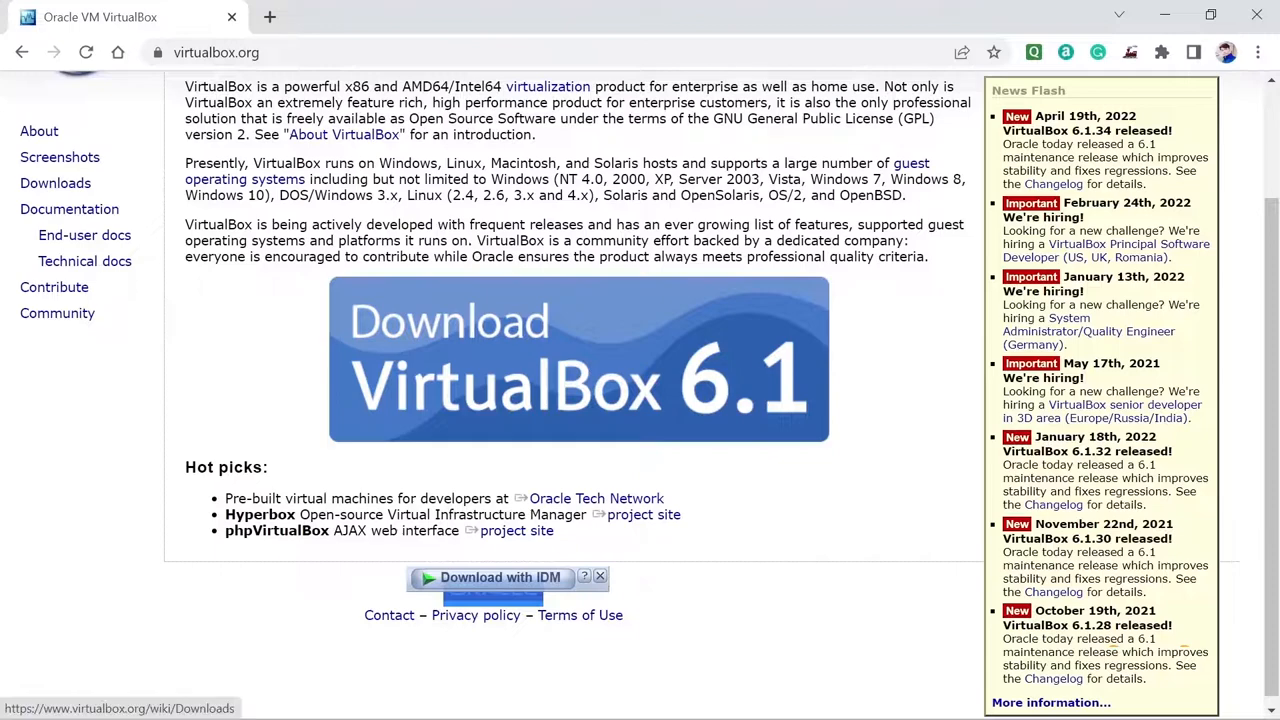
pyautogui.scroll(2, 826, 560)
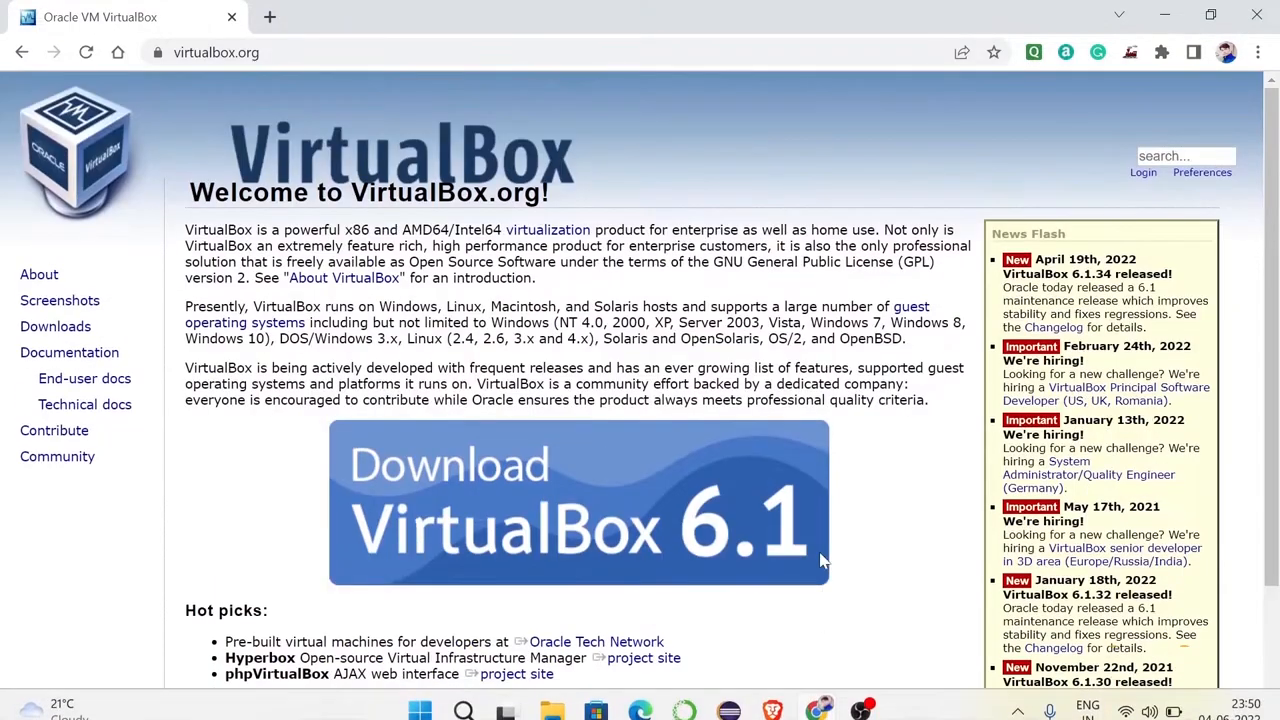
# Go to the VirtualBox downloads page listing the 6.1.34 platform packages.
pyautogui.click(512, 477)
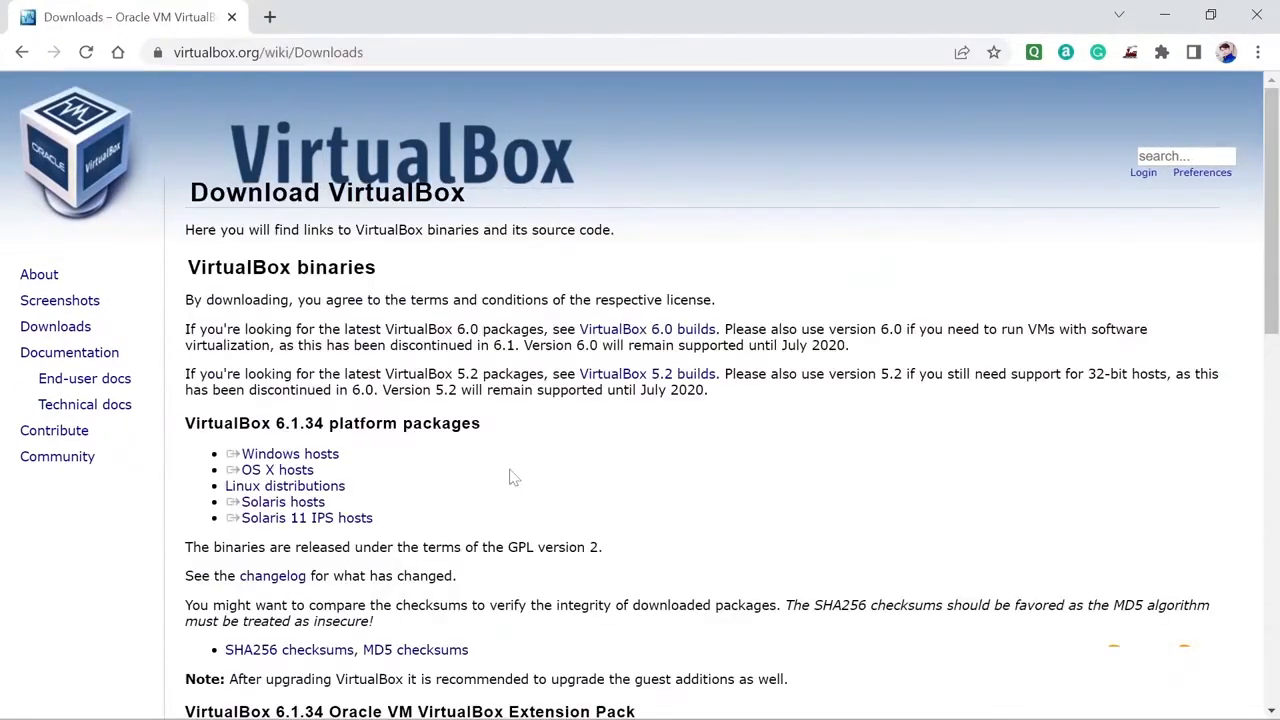
pyautogui.scroll(-10, 512, 453)
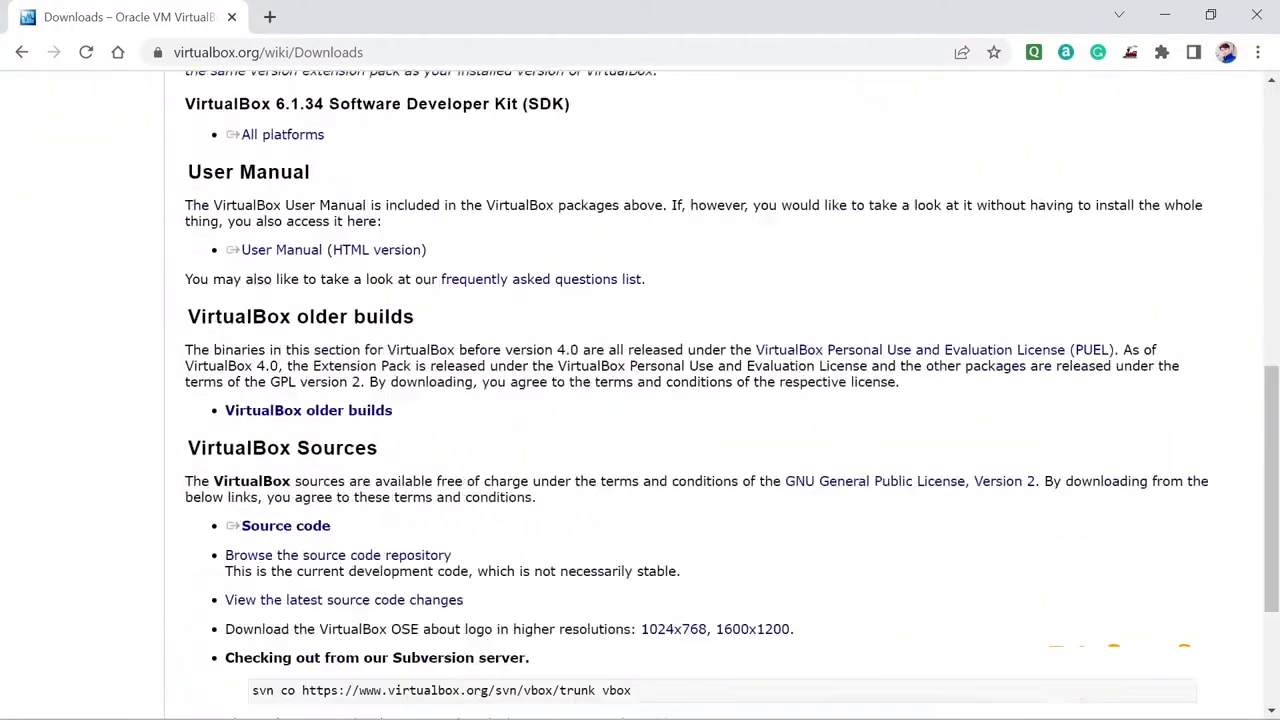
pyautogui.scroll(6, 512, 455)
pyautogui.scroll(4, 510, 452)
# Point out the Windows, OS X, Linux and Solaris host packages, then choose Windows hosts.
pyautogui.tripleClick(312, 457)
pyautogui.tripleClick(298, 471)
pyautogui.tripleClick(288, 487)
pyautogui.tripleClick(283, 503)
pyautogui.tripleClick(288, 519)
pyautogui.tripleClick(288, 487)
pyautogui.tripleClick(290, 471)
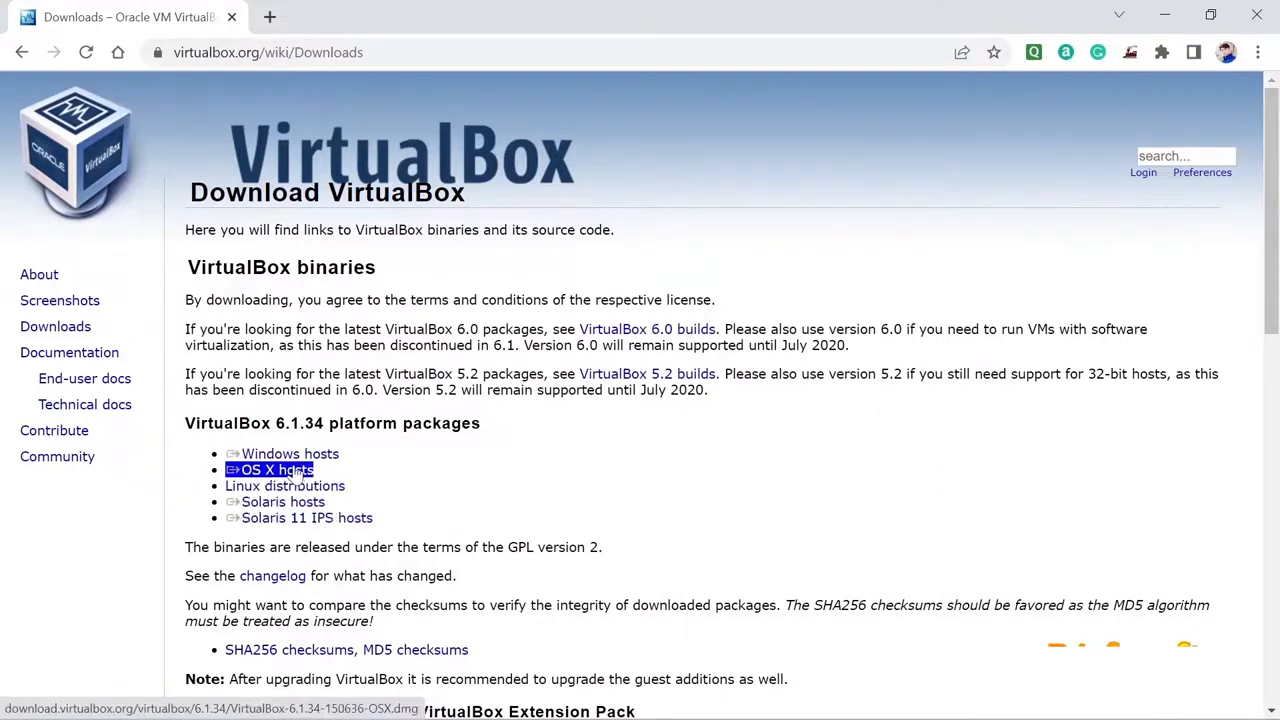
pyautogui.tripleClick(288, 457)
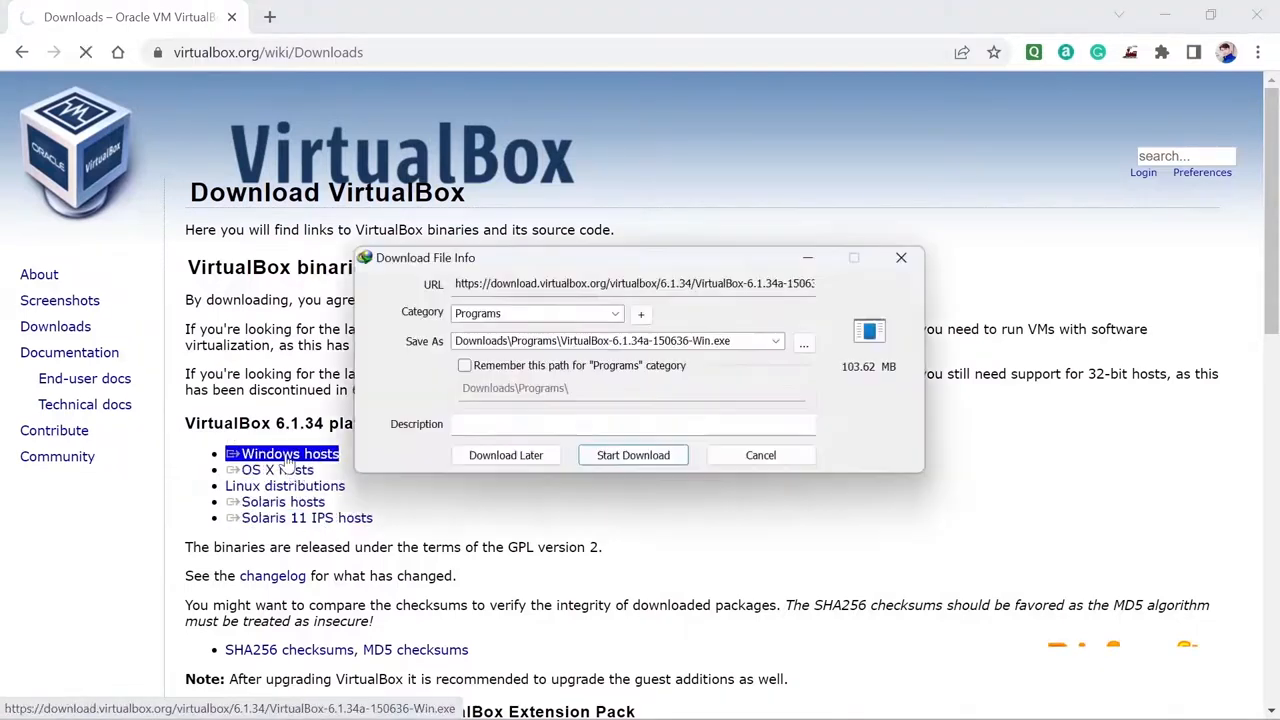
# Download the 103.62 MB VirtualBox-6.1.34a-150636-Win.exe installer and move it onto the desktop.
pyautogui.click(625, 456)
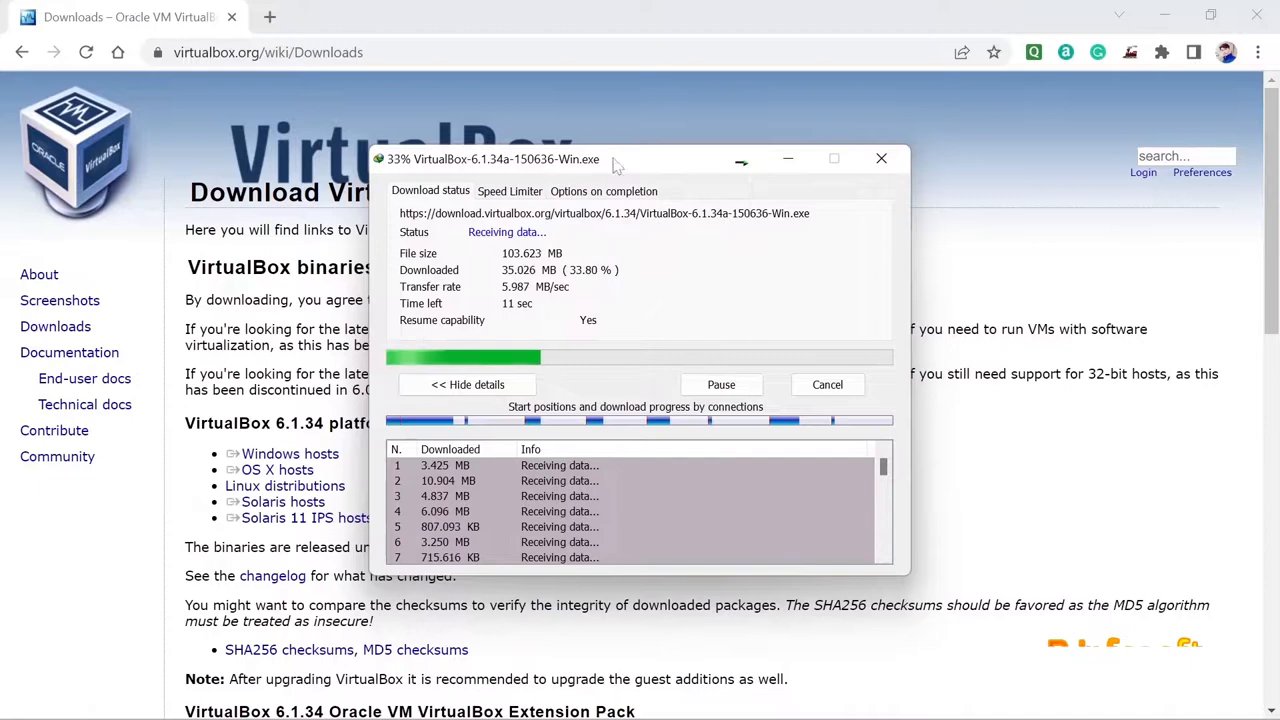
pyautogui.moveTo(592, 173); pyautogui.dragTo(588, 228)
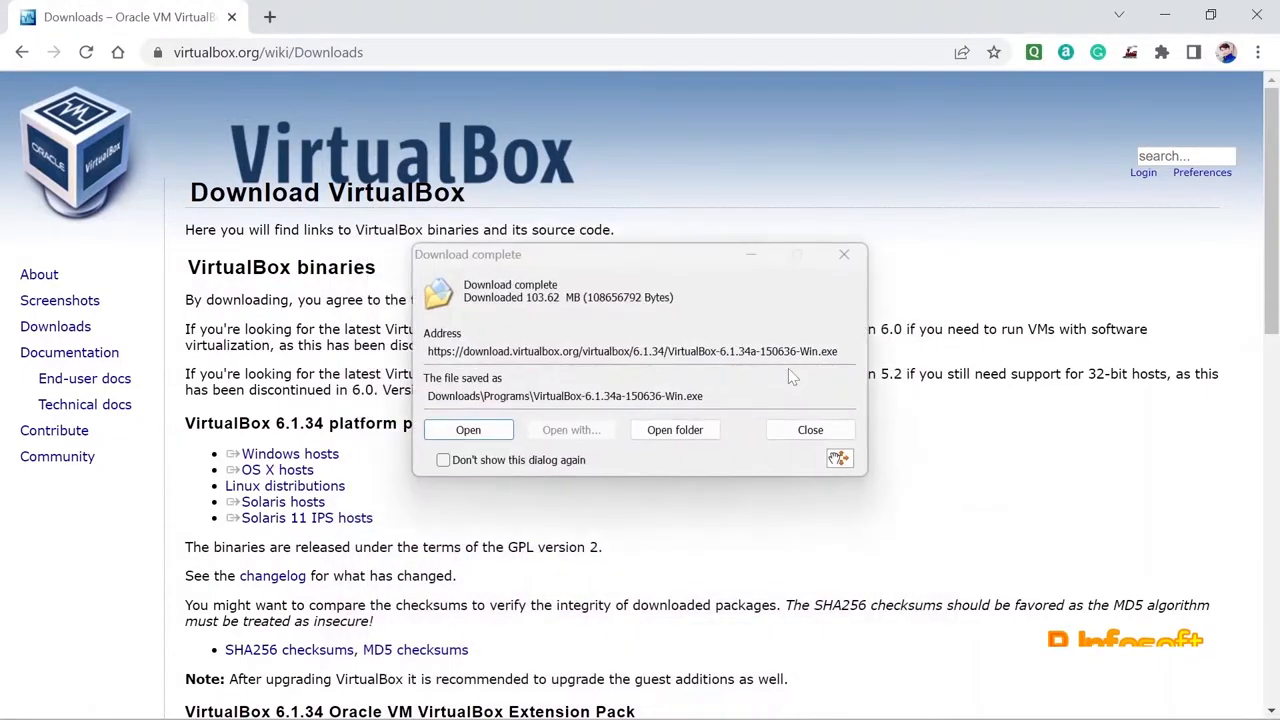
pyautogui.click(668, 432)
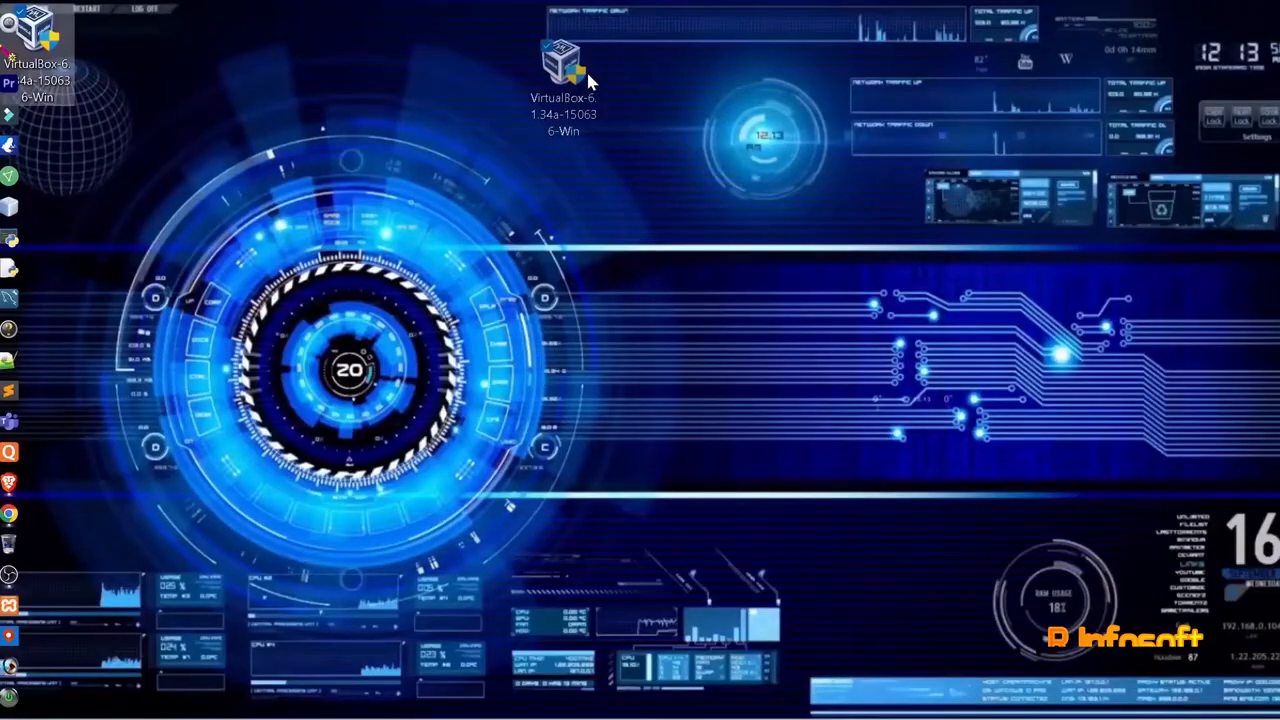
pyautogui.moveTo(586, 69); pyautogui.dragTo(500, 45)
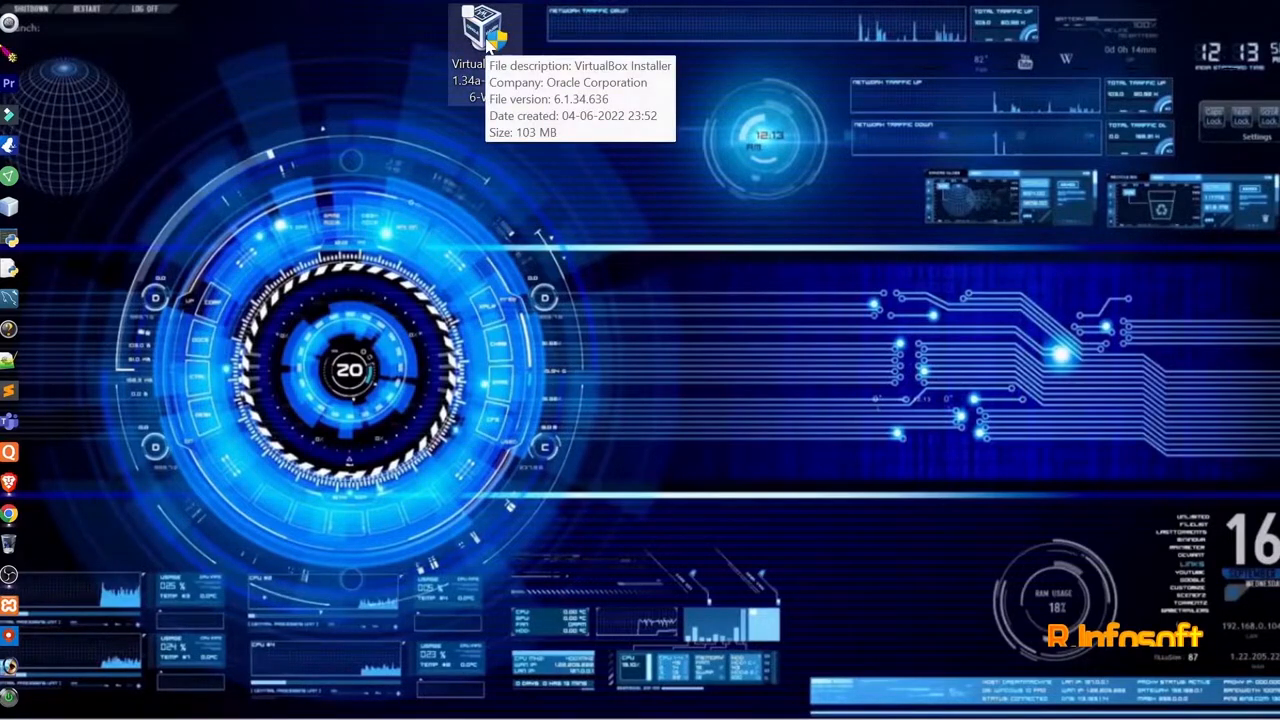
# Run the installer, keeping default features and all four shortcut options, and accept the network interfaces warning.
pyautogui.click(486, 40)
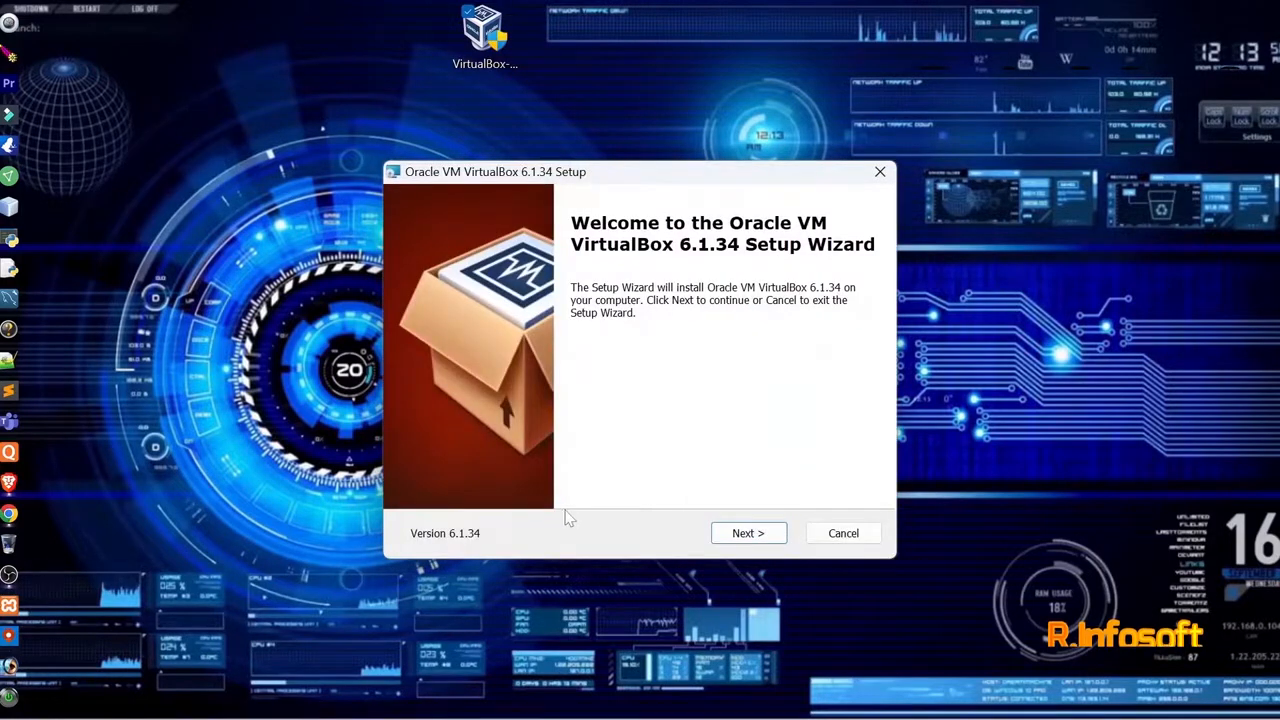
pyautogui.click(743, 534)
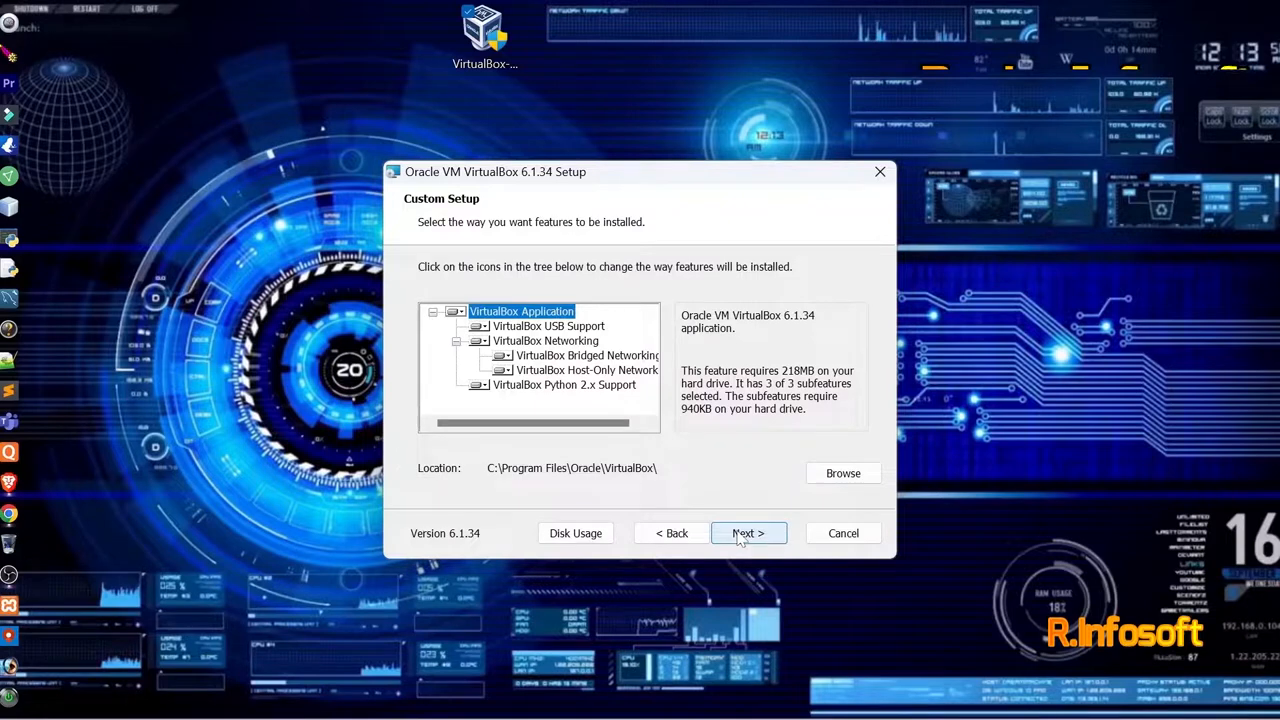
pyautogui.click(747, 533)
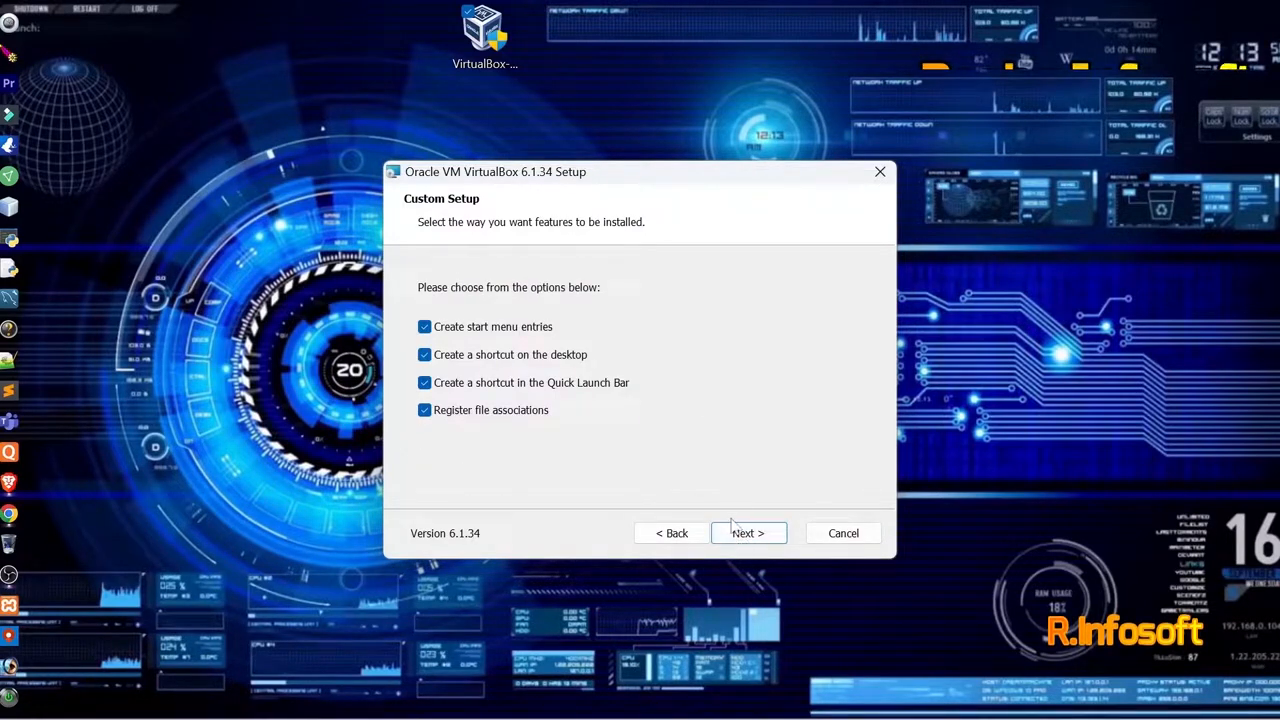
pyautogui.click(741, 535)
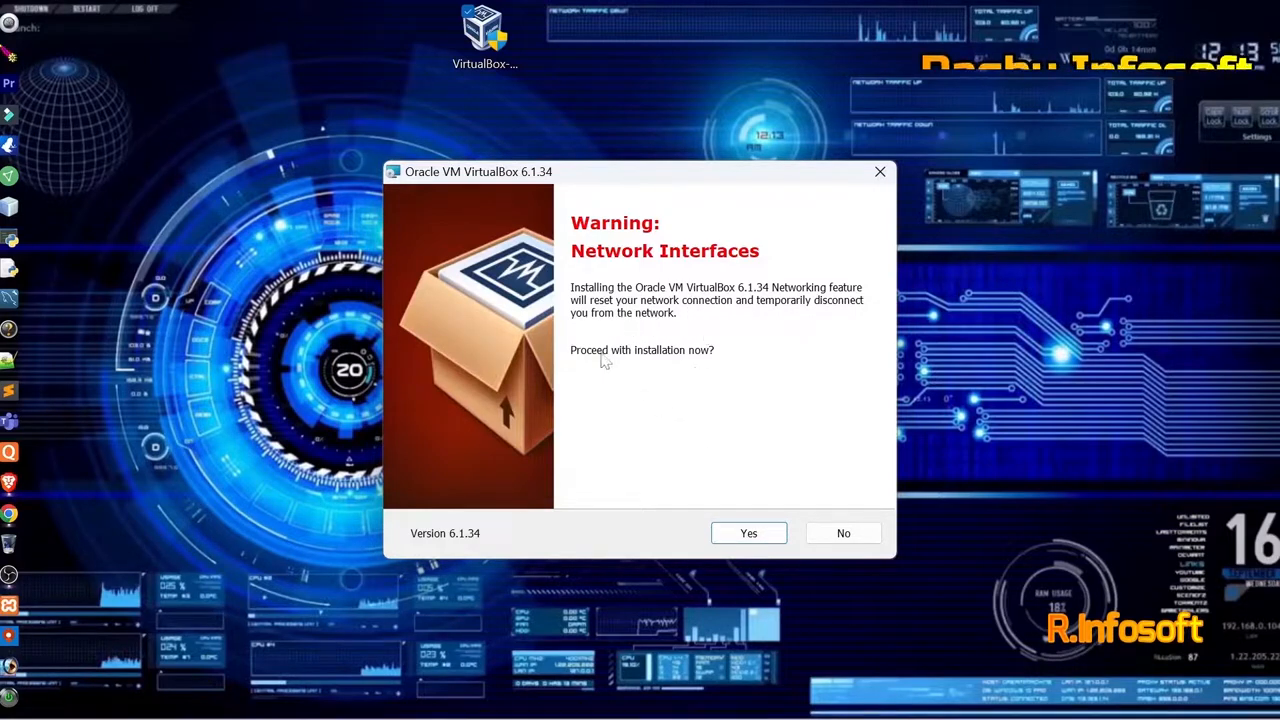
pyautogui.click(745, 535)
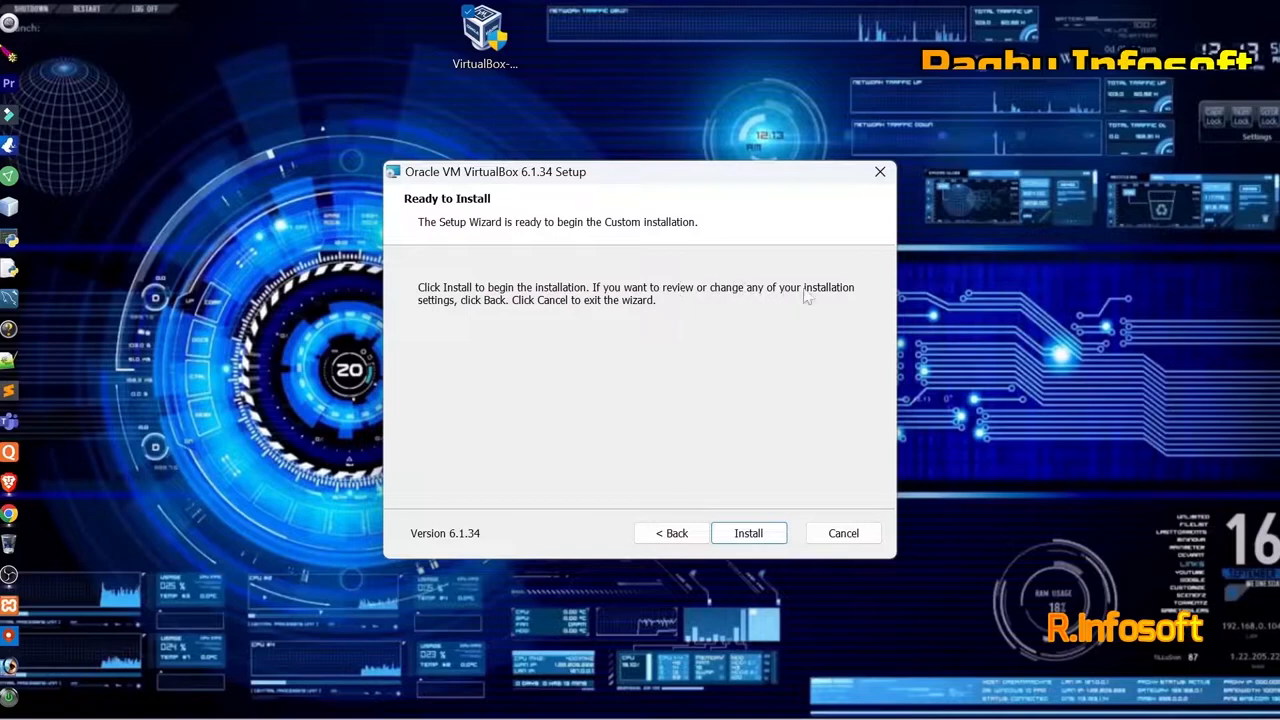
# Install Oracle VM VirtualBox 6.1.34 and reposition its new desktop shortcut.
pyautogui.click(755, 540)
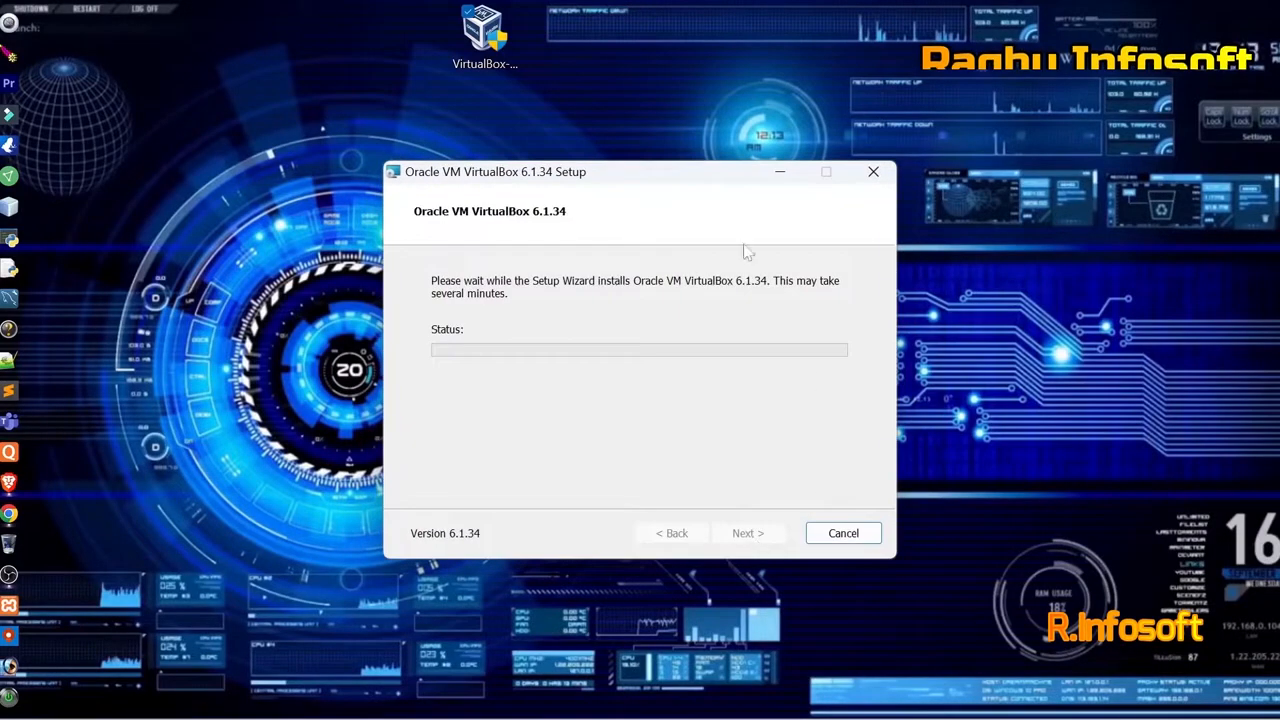
pyautogui.moveTo(572, 183); pyautogui.dragTo(543, 178)
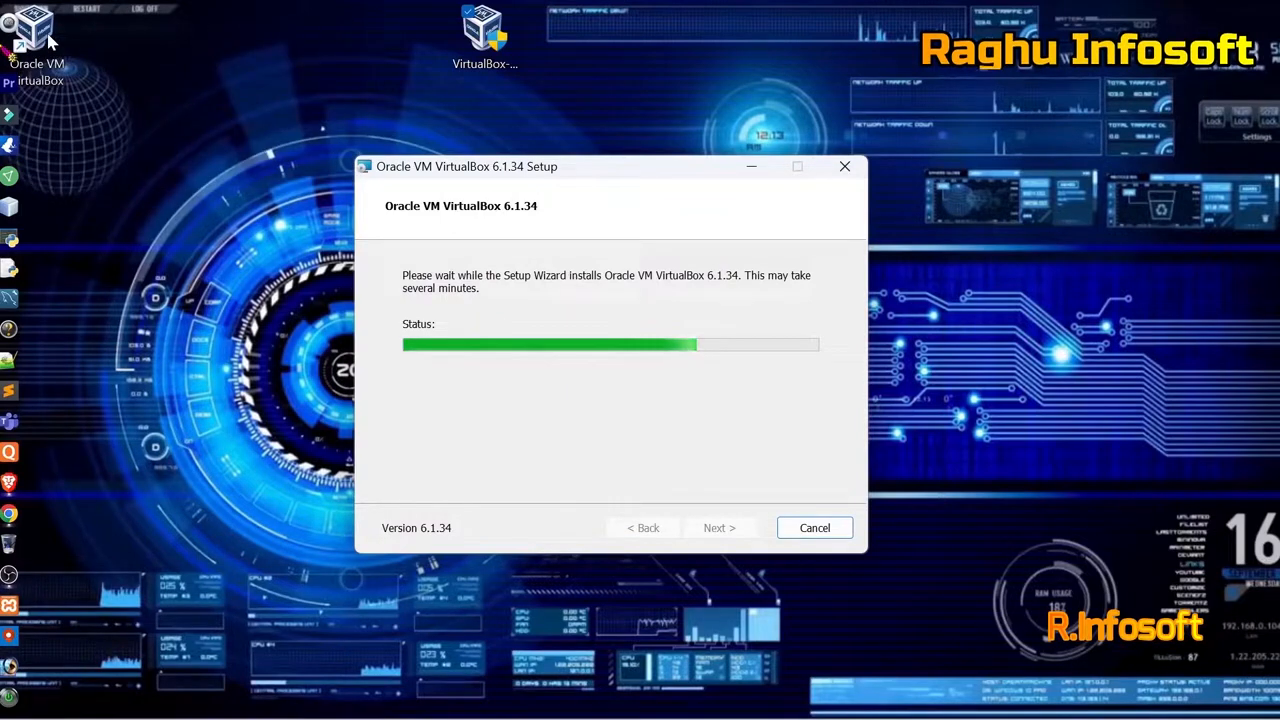
pyautogui.moveTo(53, 42); pyautogui.dragTo(168, 160)
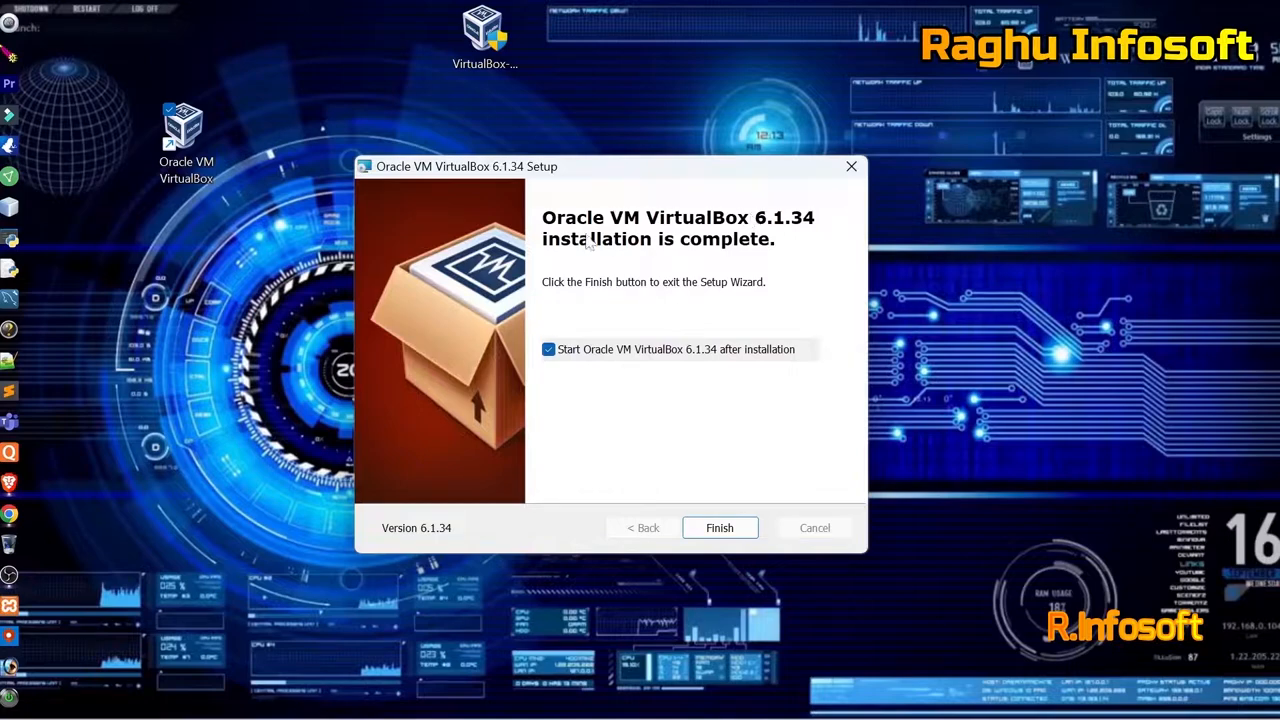
# Launch VirtualBox Manager, maximise and restore it, peek at machine options, then move it and its shortcut aside.
pyautogui.click(713, 530)
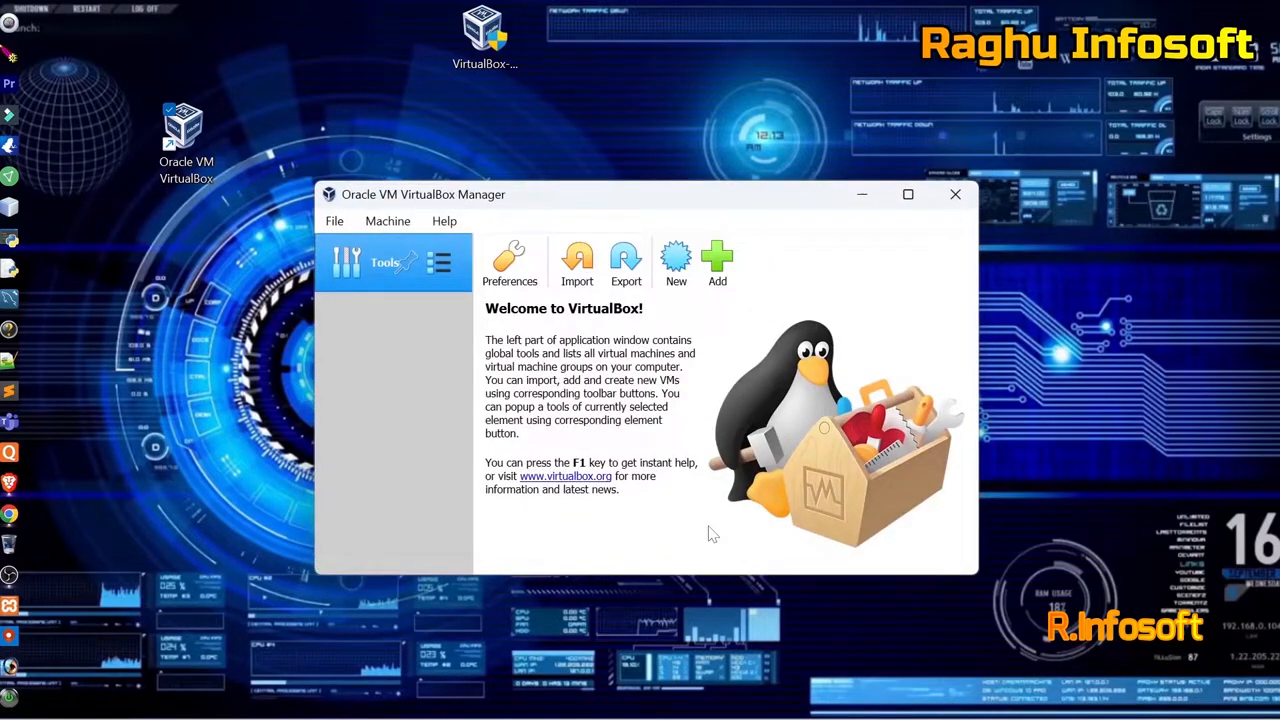
pyautogui.click(907, 195)
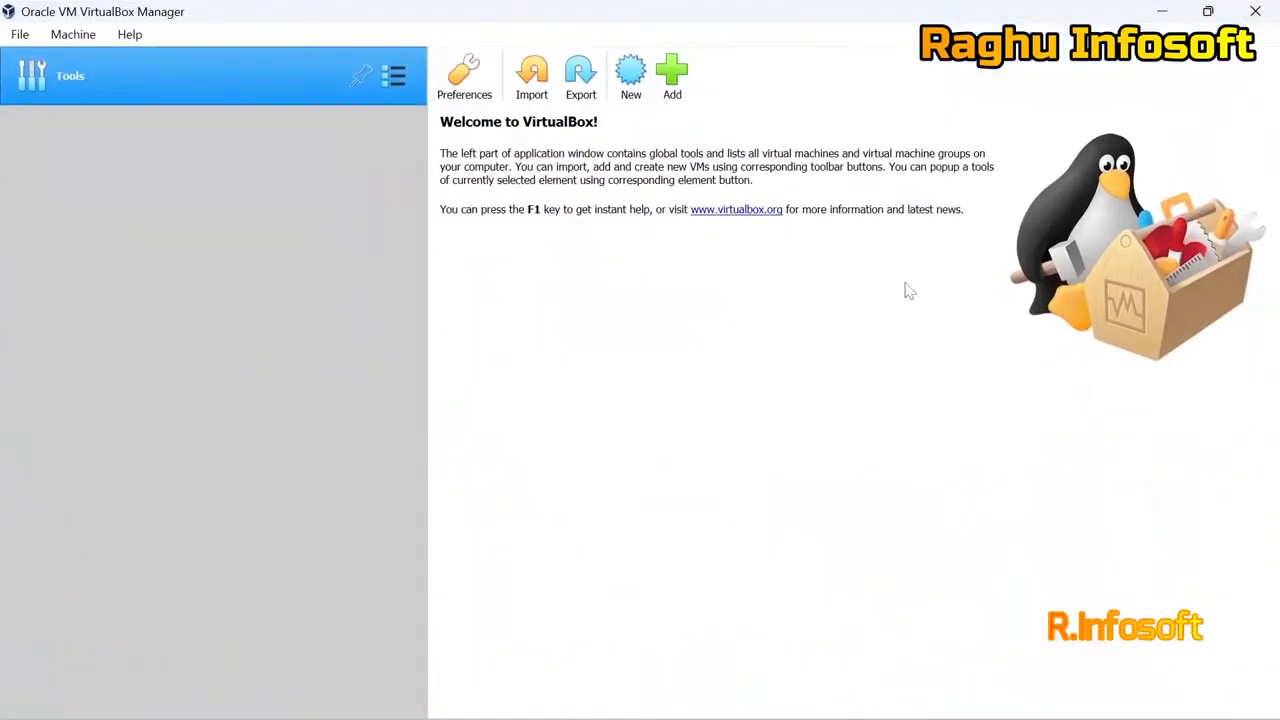
pyautogui.click(1208, 10)
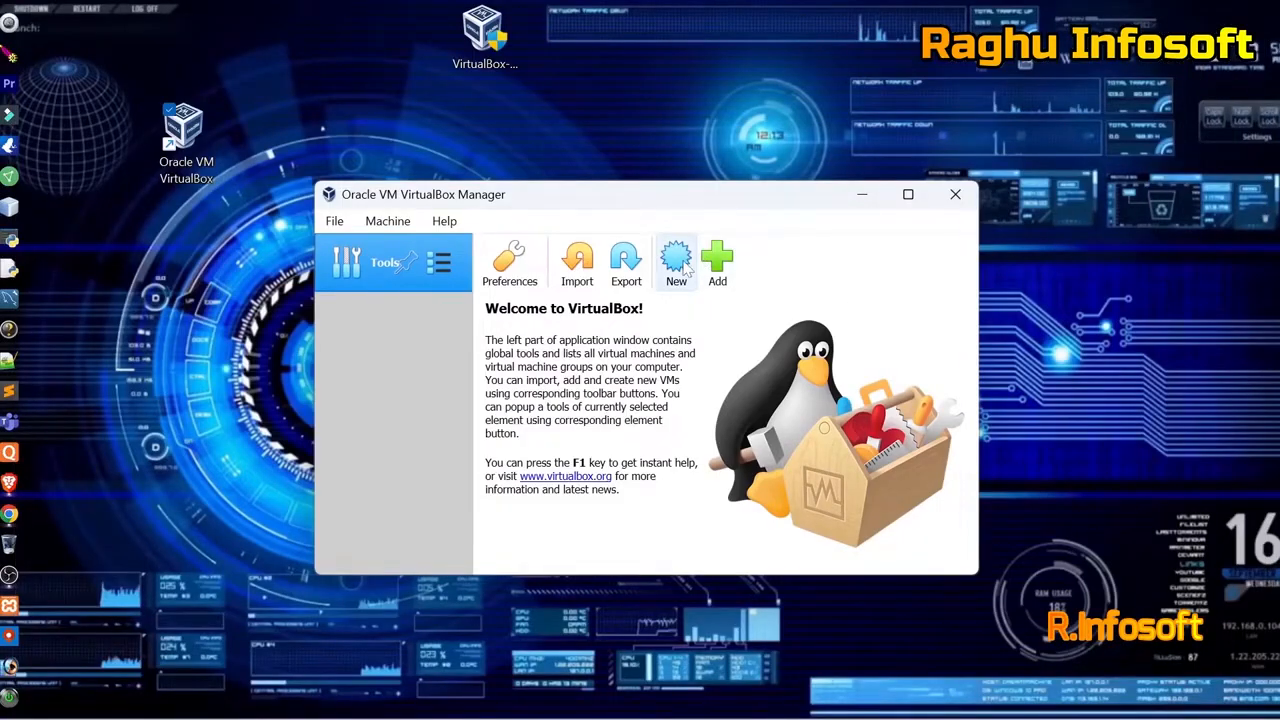
pyautogui.click(388, 221)
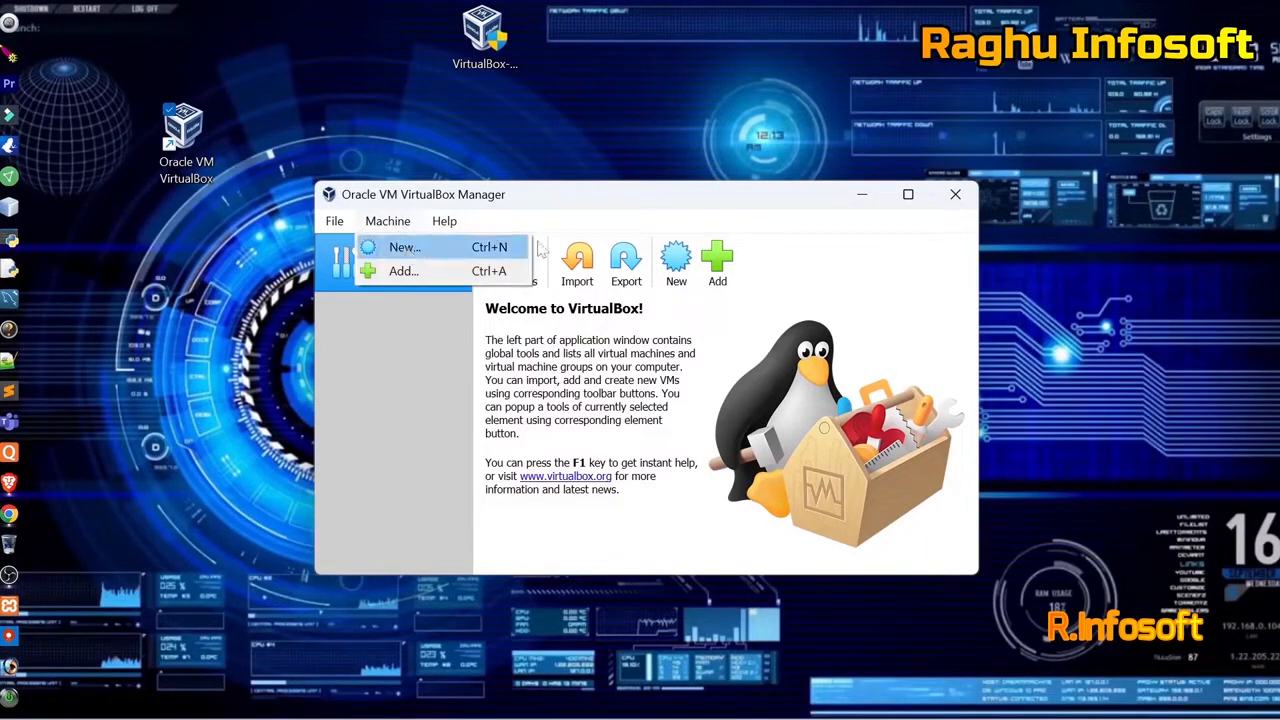
pyautogui.click(794, 287)
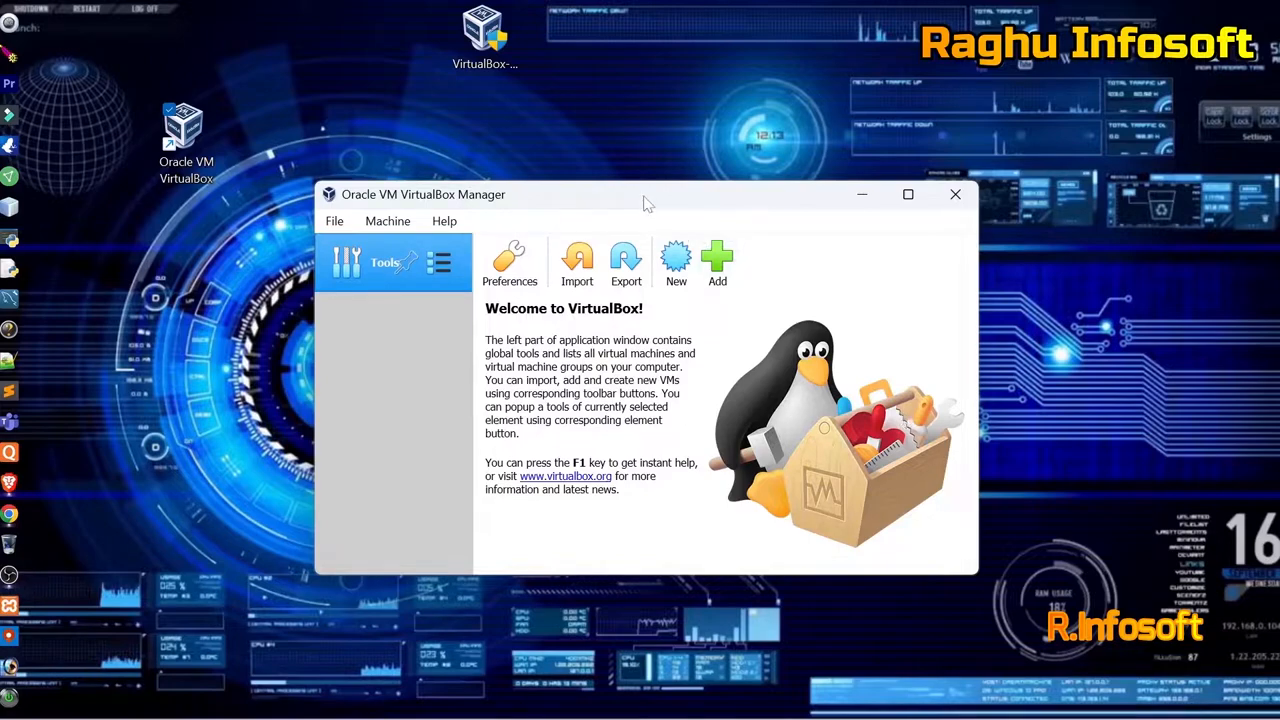
pyautogui.moveTo(645, 203); pyautogui.dragTo(918, 192)
pyautogui.moveTo(185, 135); pyautogui.dragTo(350, 343)
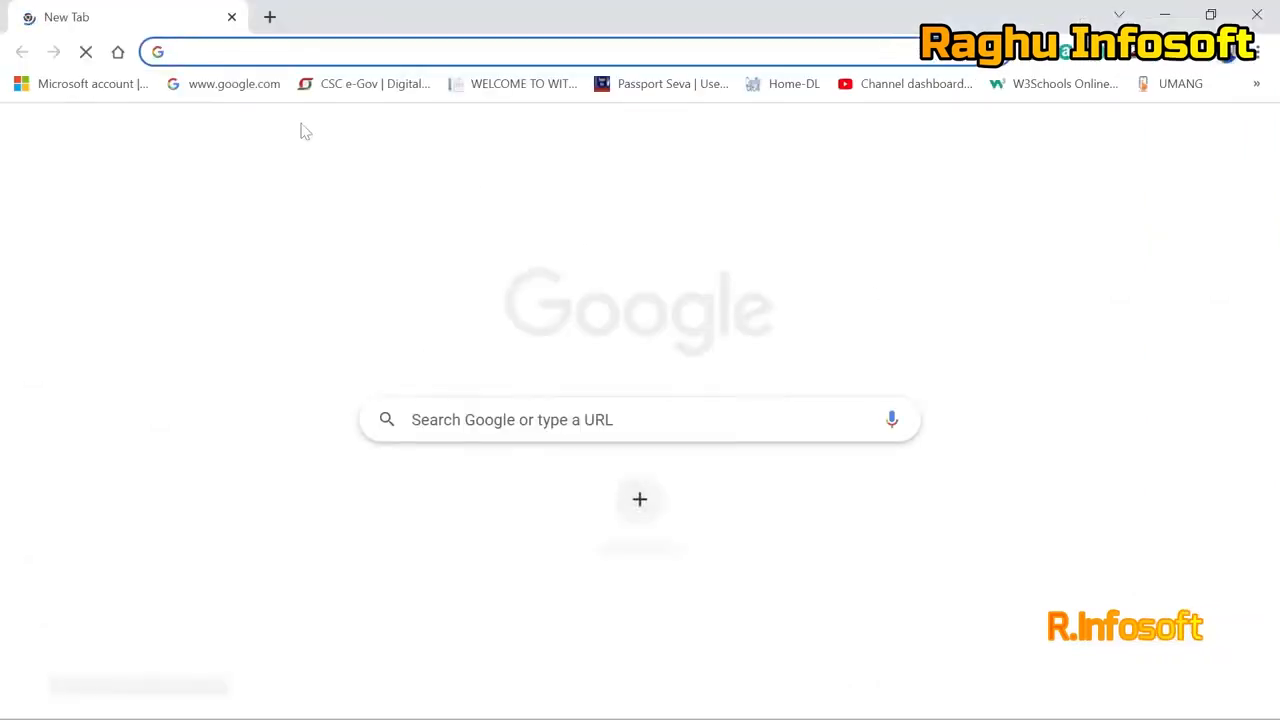
# Search Google for oracle_vm_virtualbox_extension_pack-6.1.16.vbox-extpack download using the autocomplete suggestion.
pyautogui.click(243, 88)
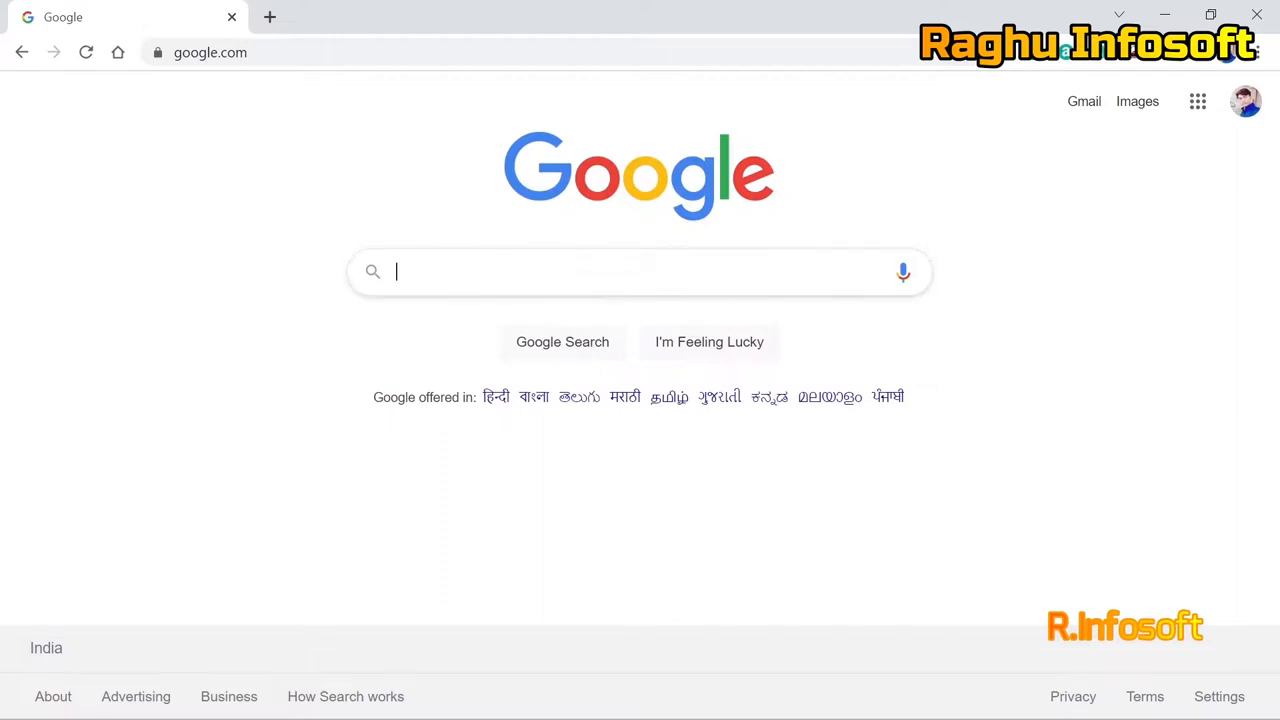
pyautogui.write('Orac')
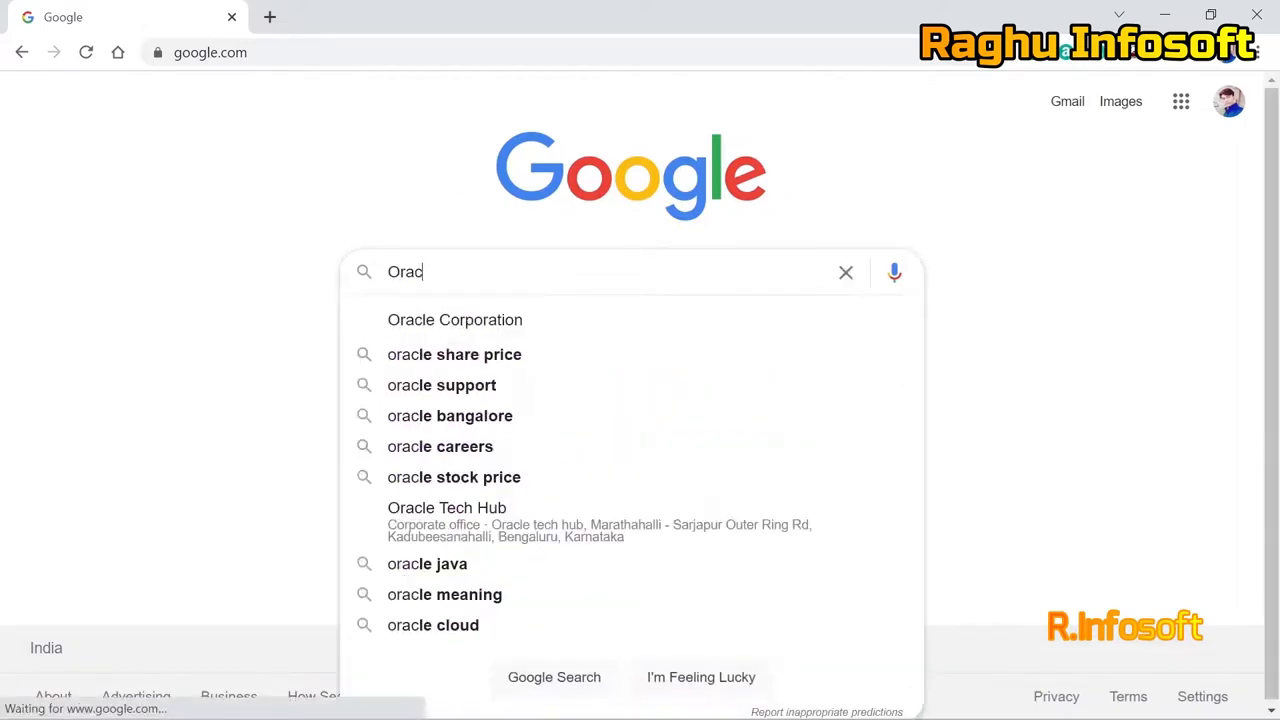
pyautogui.write('le')
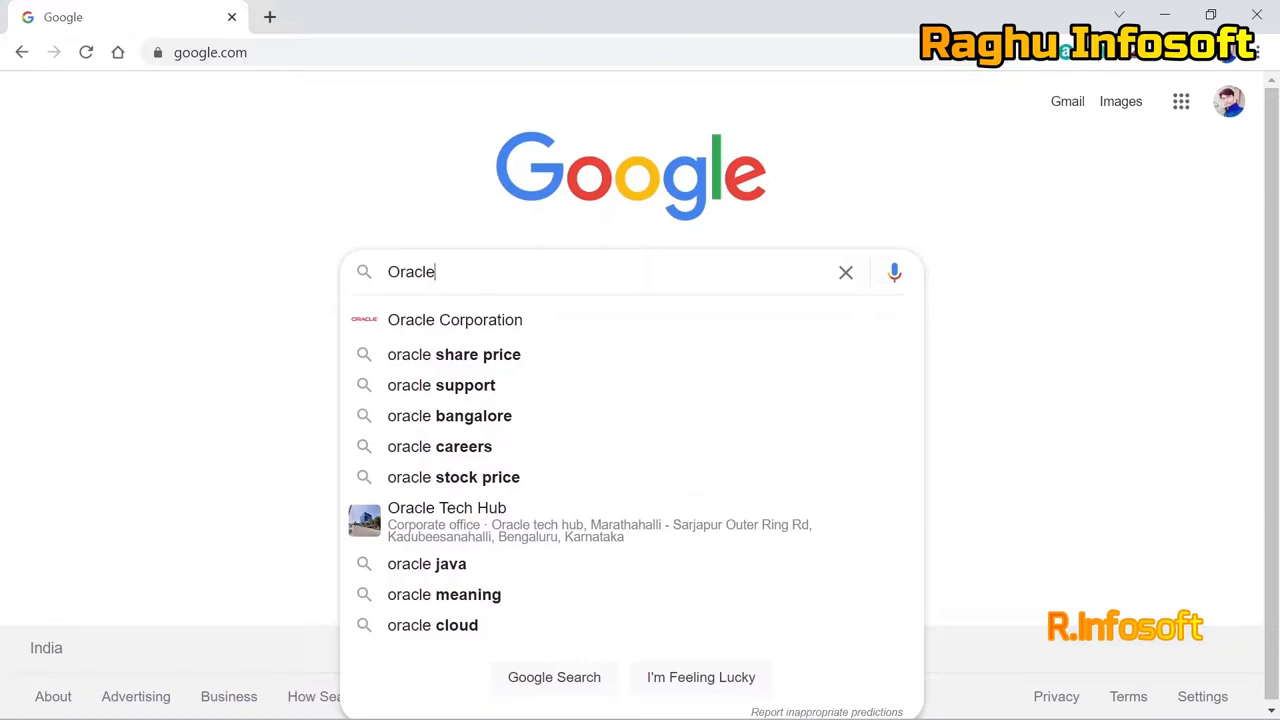
pyautogui.write('_VM')
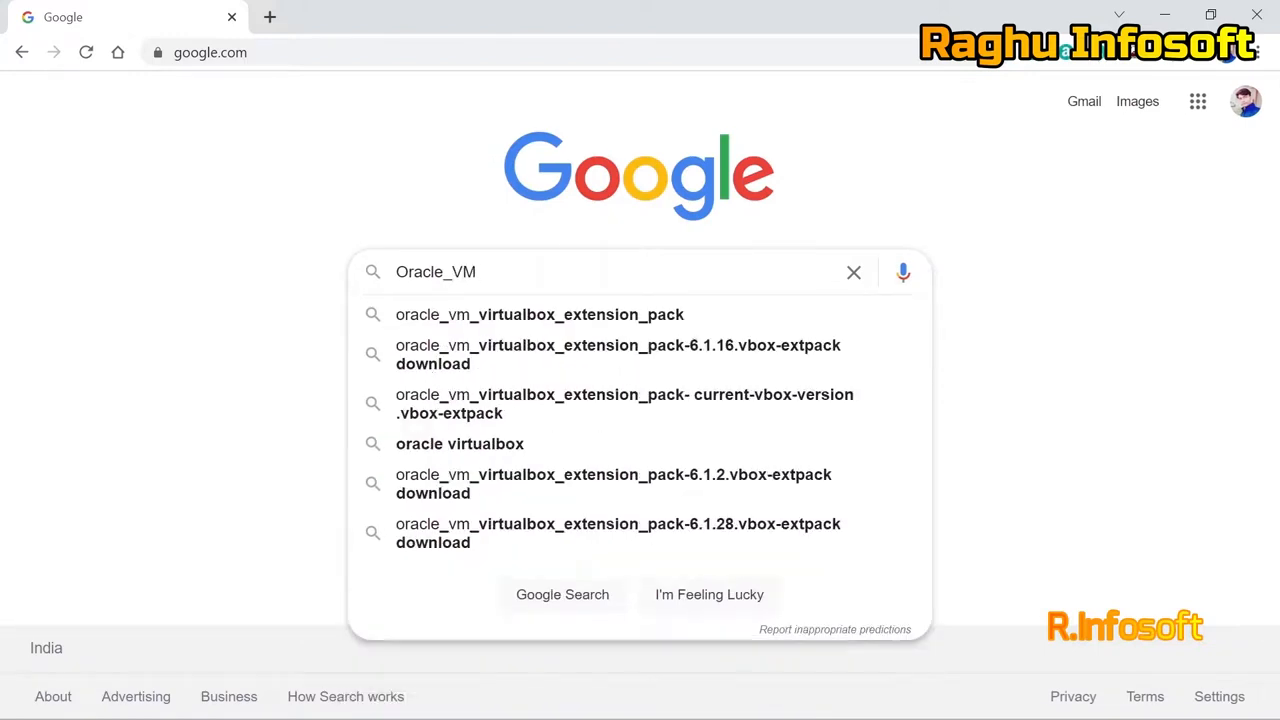
pyautogui.write('_virtua')
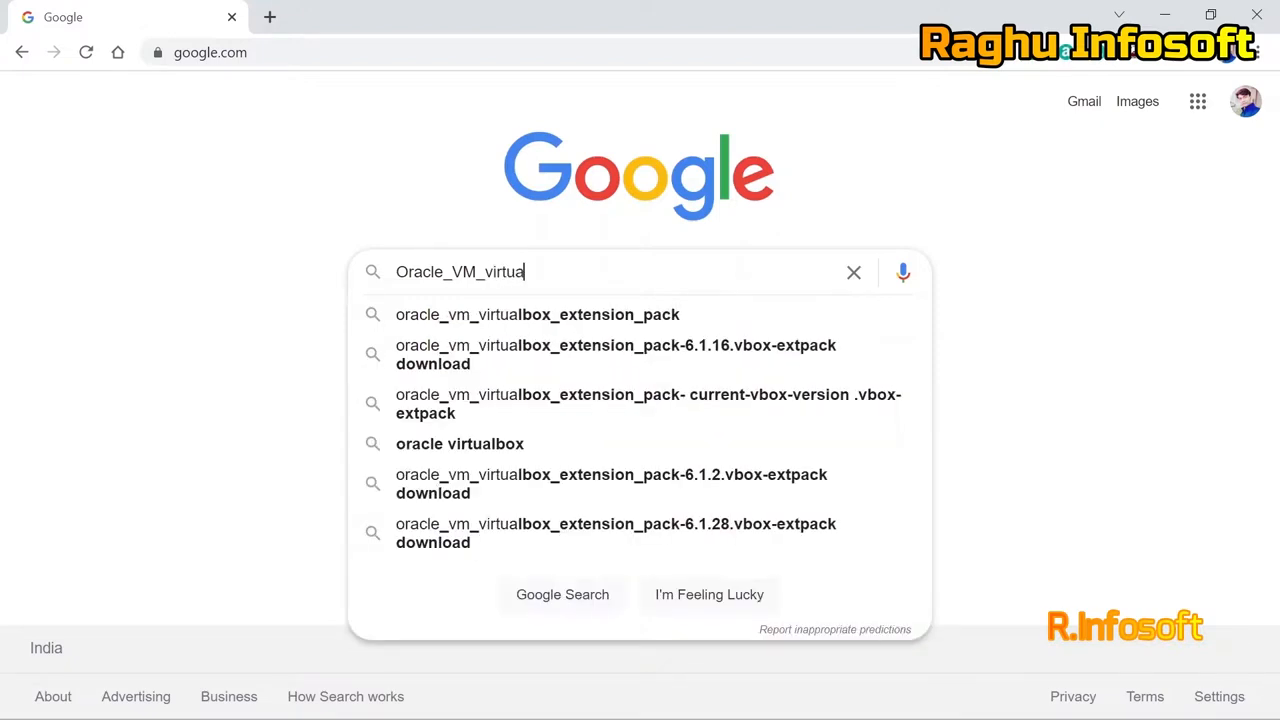
pyautogui.press('Down')
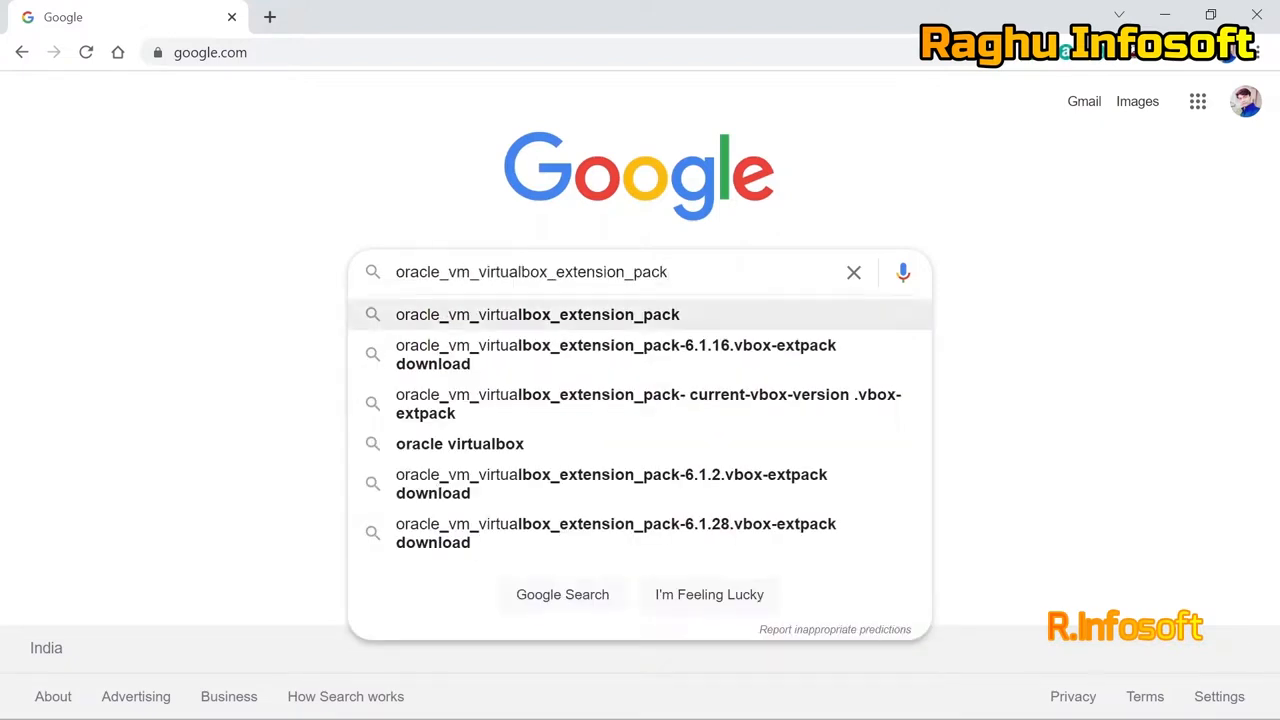
pyautogui.press('Up')
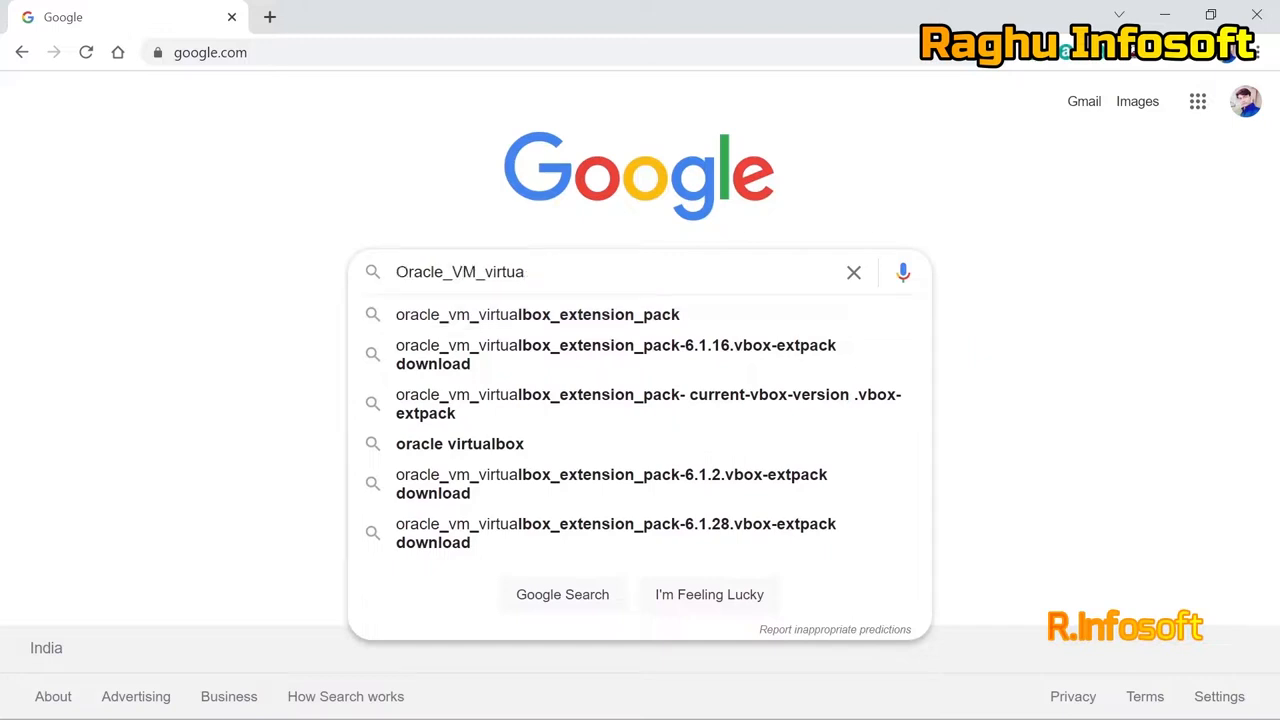
pyautogui.press('Up')
pyautogui.press('Up')
pyautogui.press('Up')
pyautogui.press('Up')
pyautogui.press('Up')
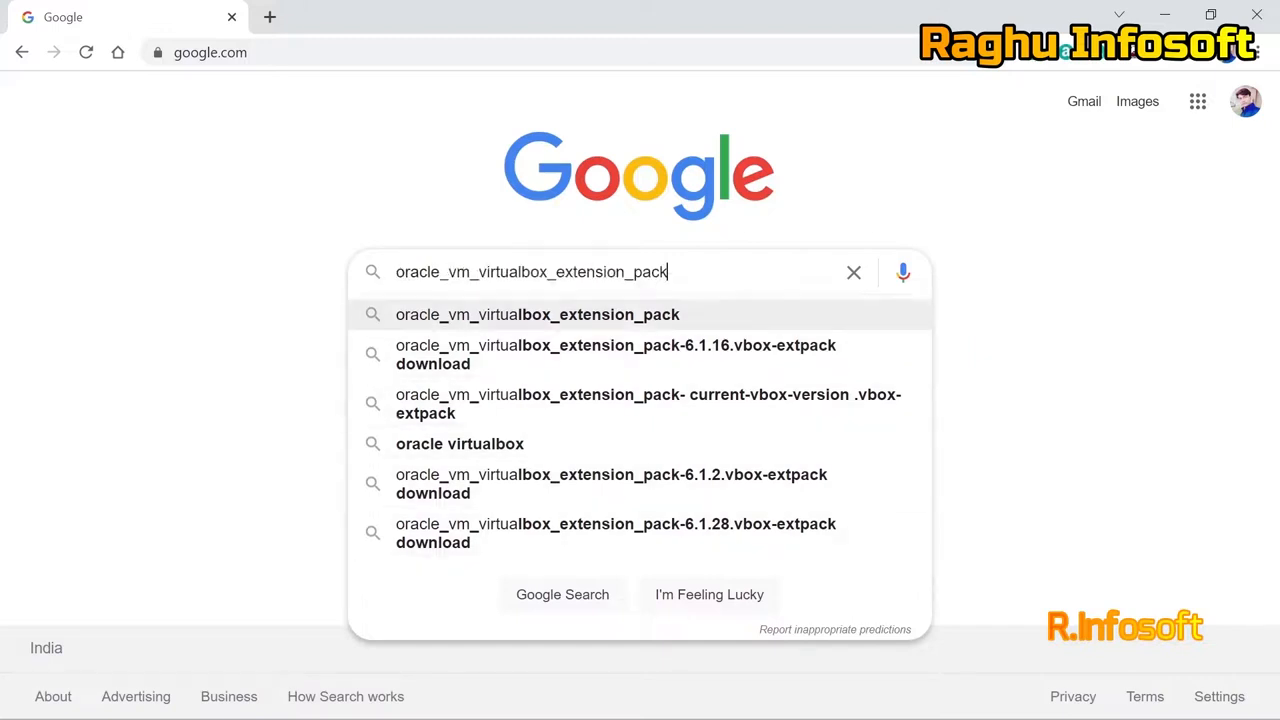
pyautogui.press('Return')
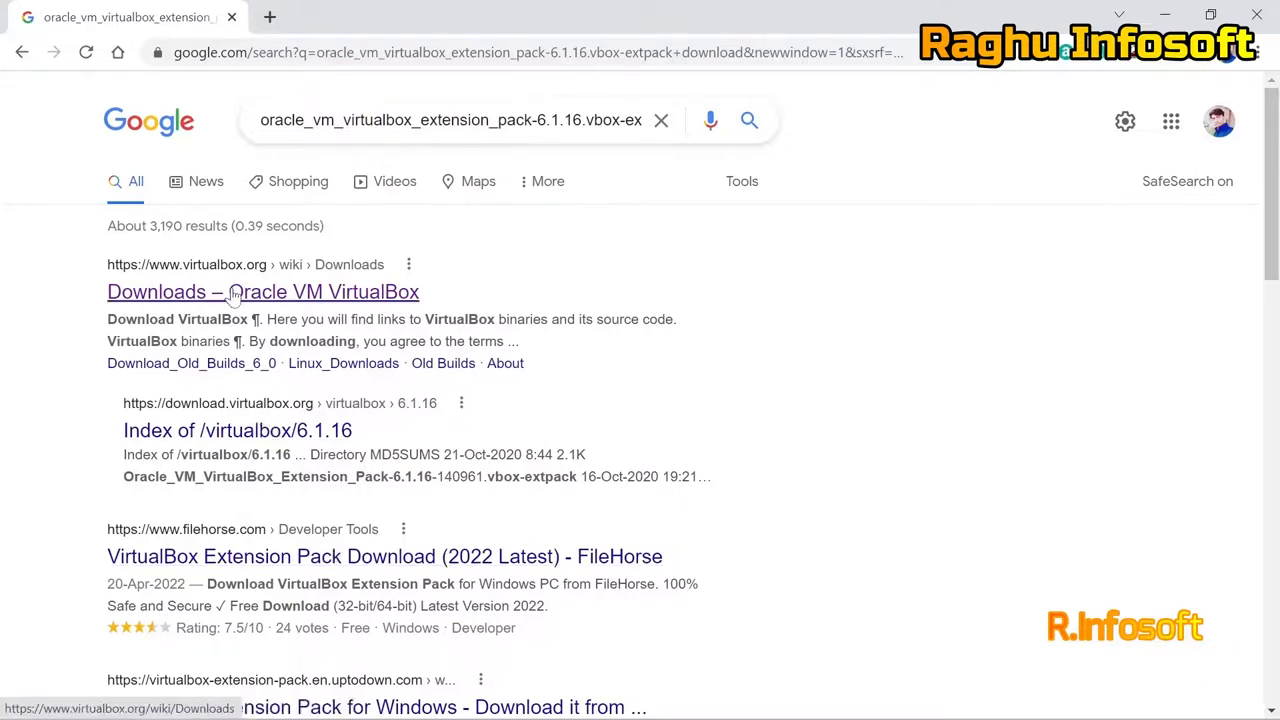
# Open the FileHorse 'VirtualBox Extension Pack Download' result in a new tab.
pyautogui.scroll(-1, 306, 545)
pyautogui.scroll(1, 290, 530)
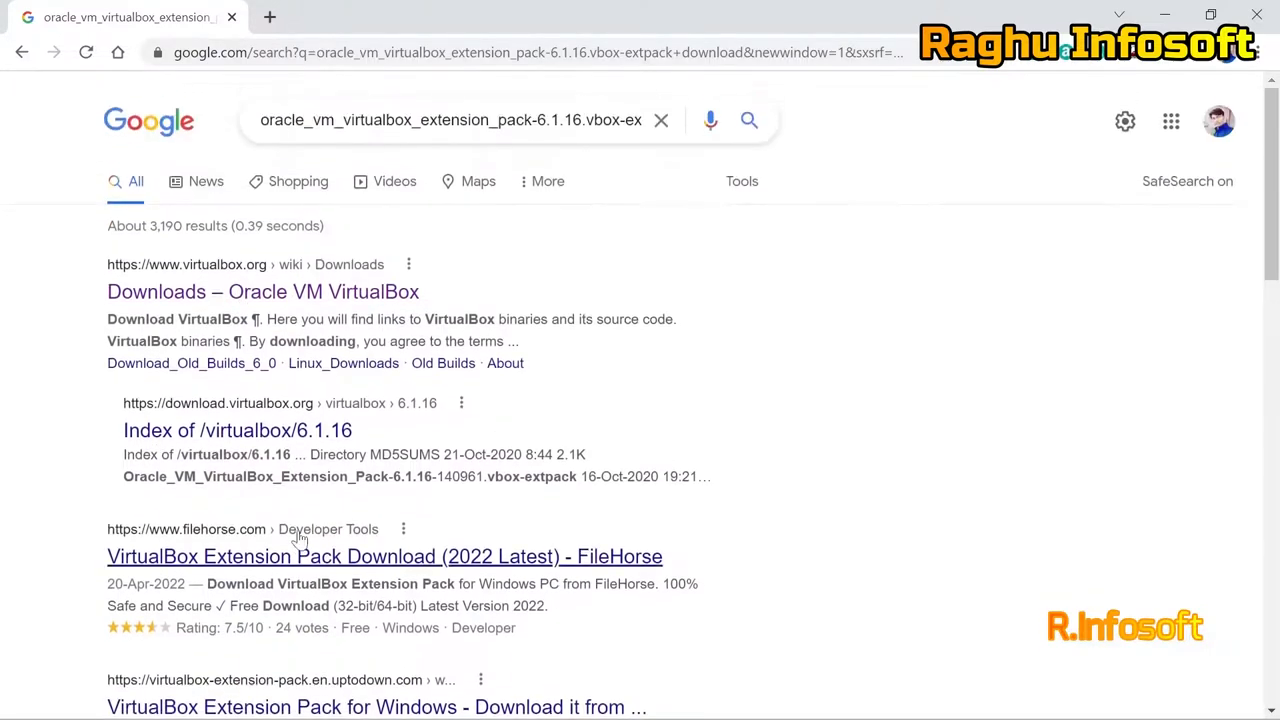
pyautogui.click(309, 559)
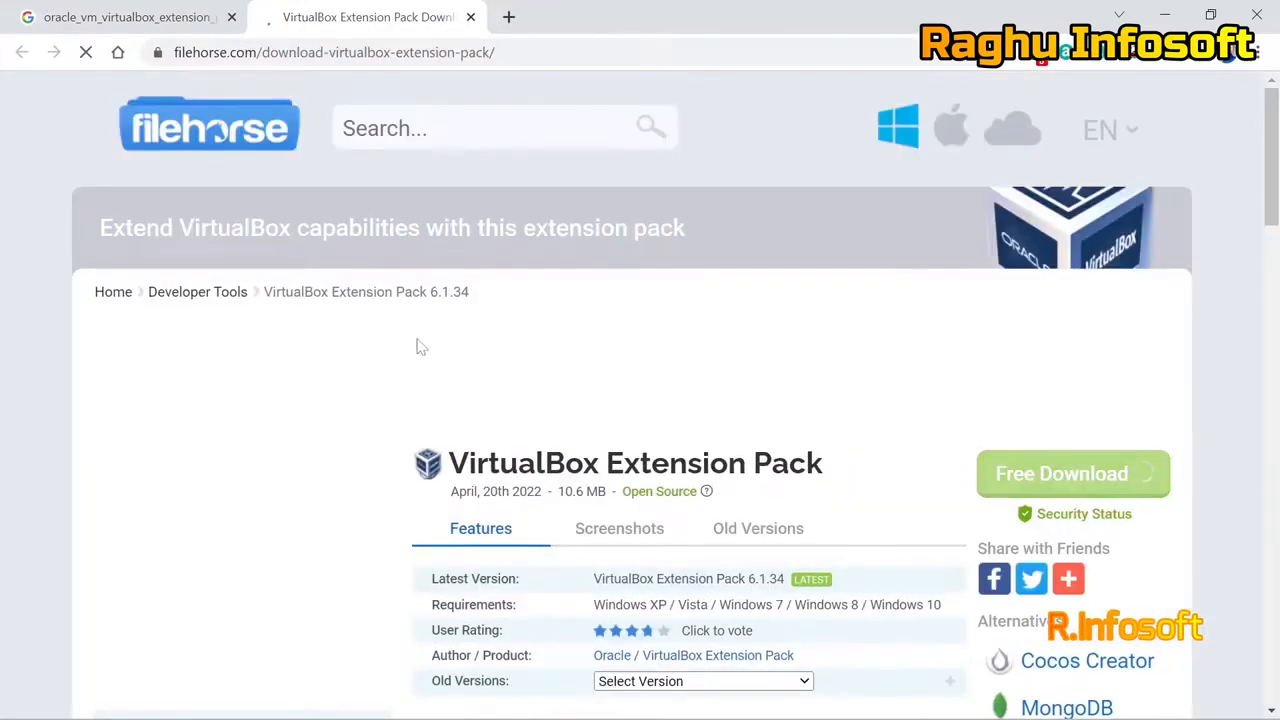
# Browse the FileHorse VirtualBox Extension Pack 6.1.34 page, then go to its Free Download page.
pyautogui.scroll(-10, 447, 330)
pyautogui.scroll(8, 447, 330)
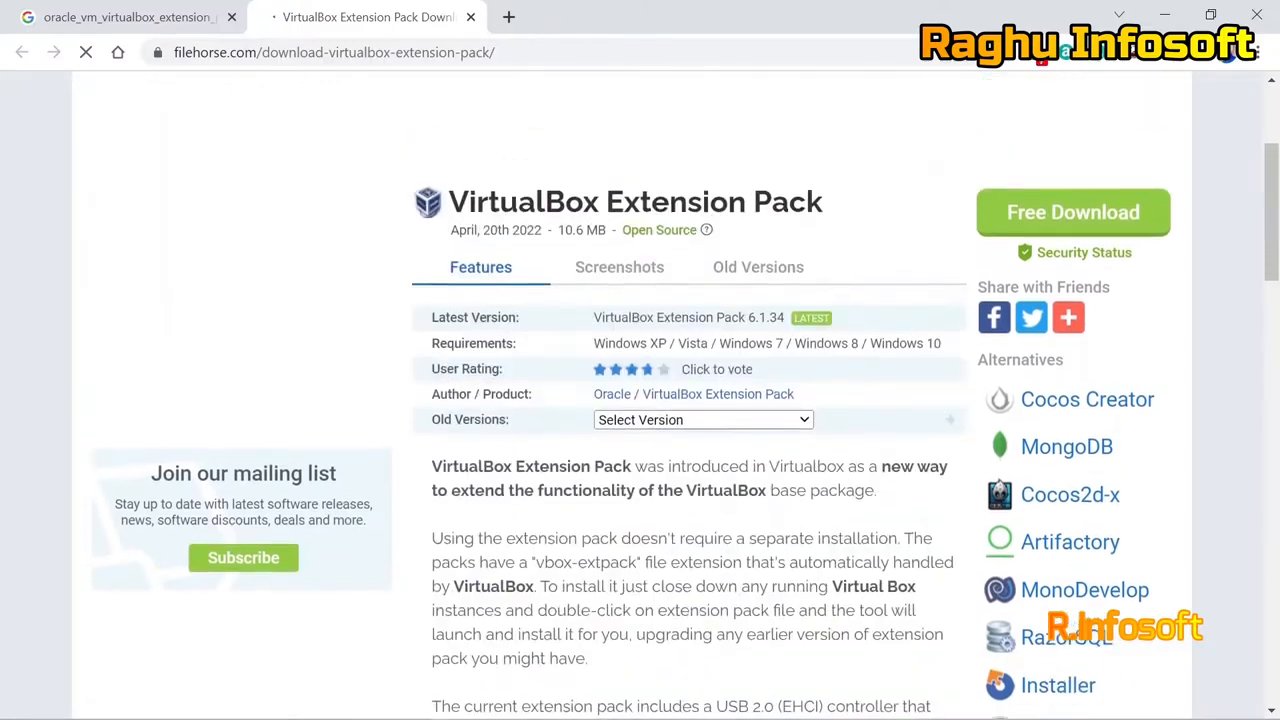
pyautogui.scroll(3, 652, 354)
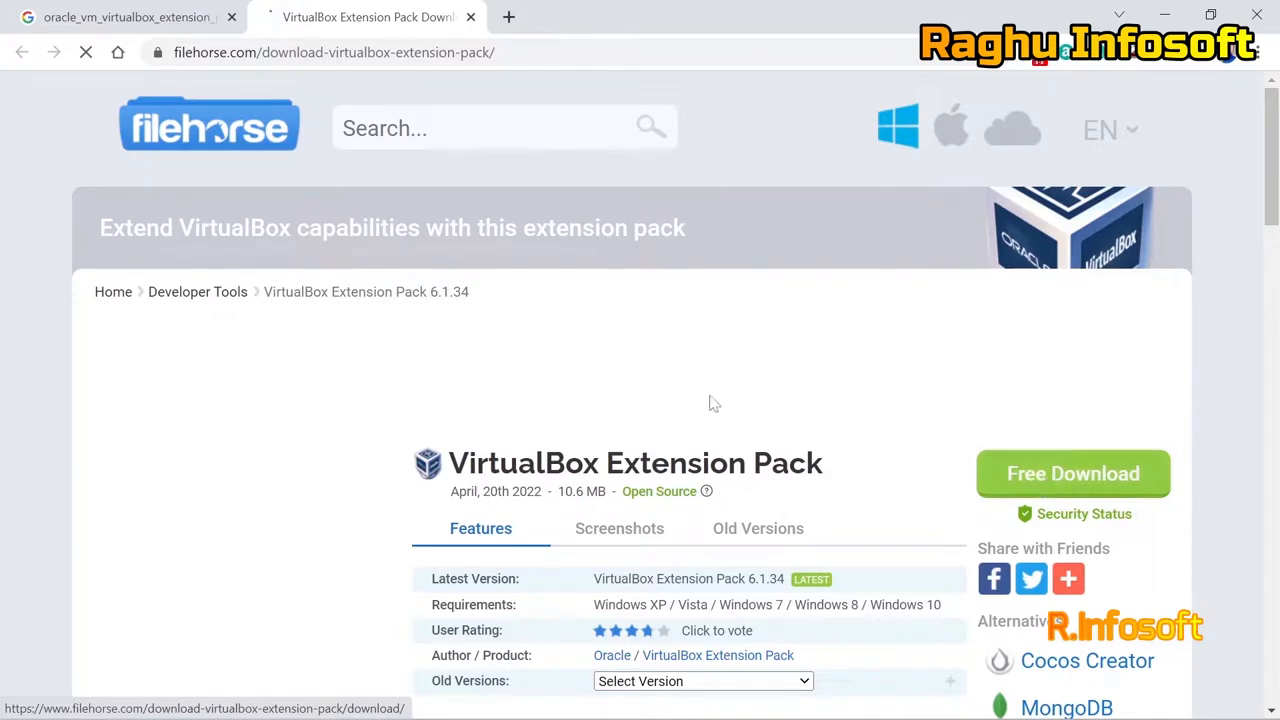
pyautogui.moveTo(398, 466); pyautogui.dragTo(843, 423)
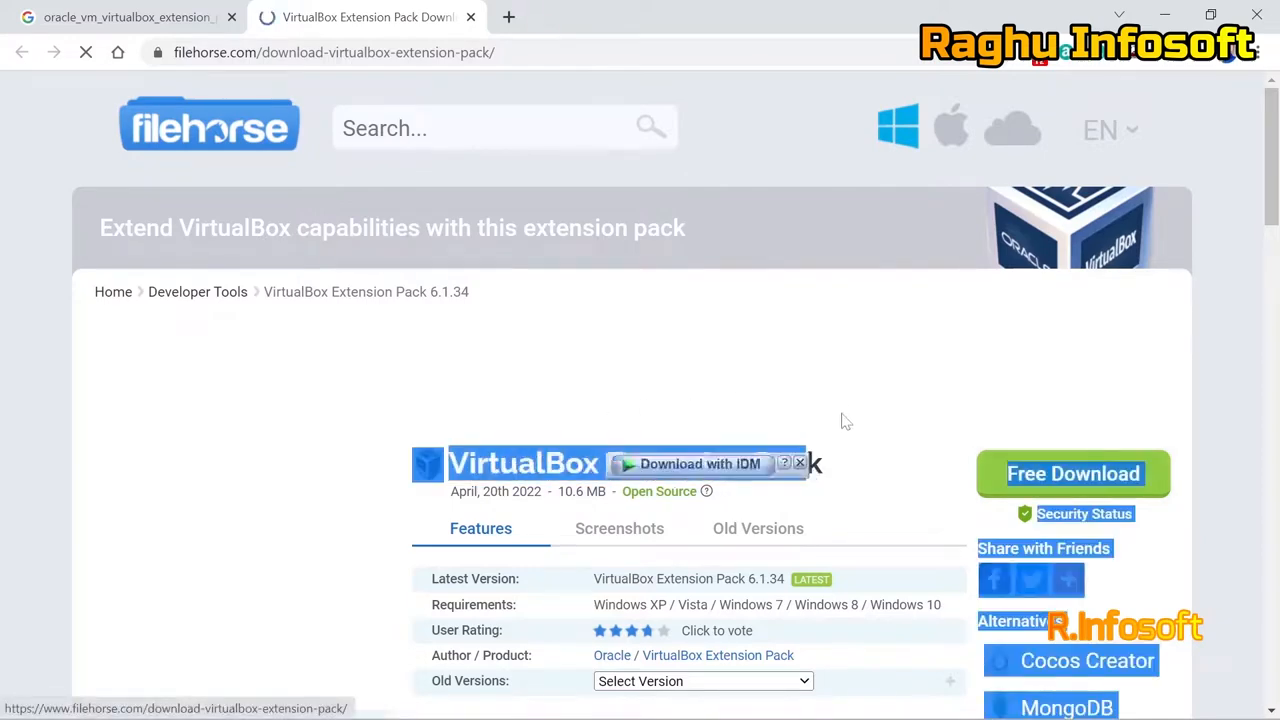
pyautogui.click(660, 354)
pyautogui.scroll(-10, 660, 354)
pyautogui.scroll(-6, 655, 363)
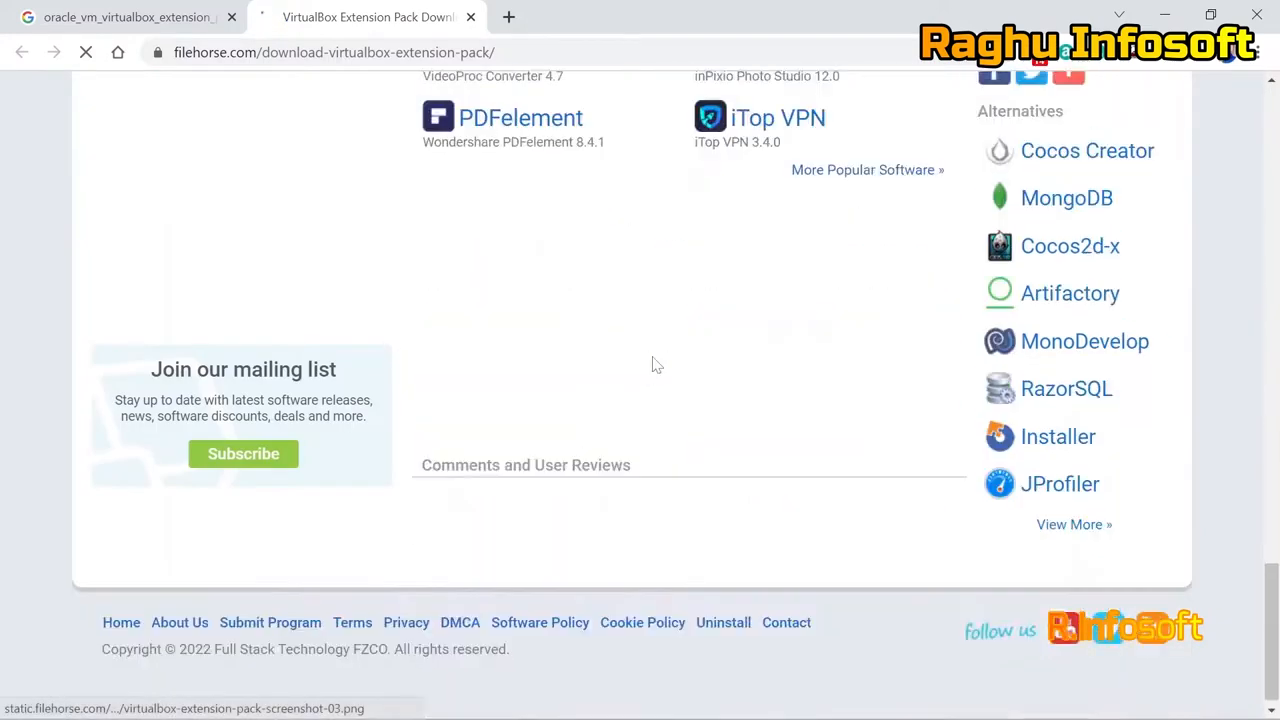
pyautogui.scroll(5, 657, 380)
pyautogui.scroll(15, 660, 380)
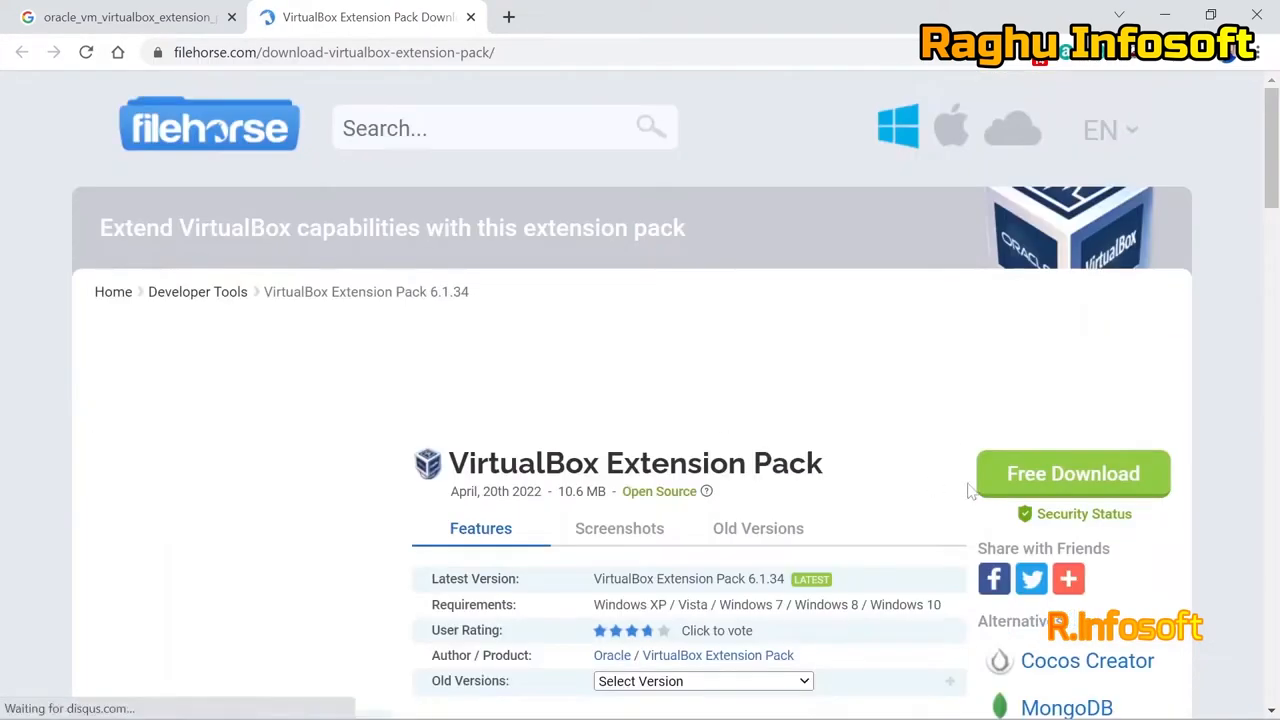
pyautogui.click(1036, 487)
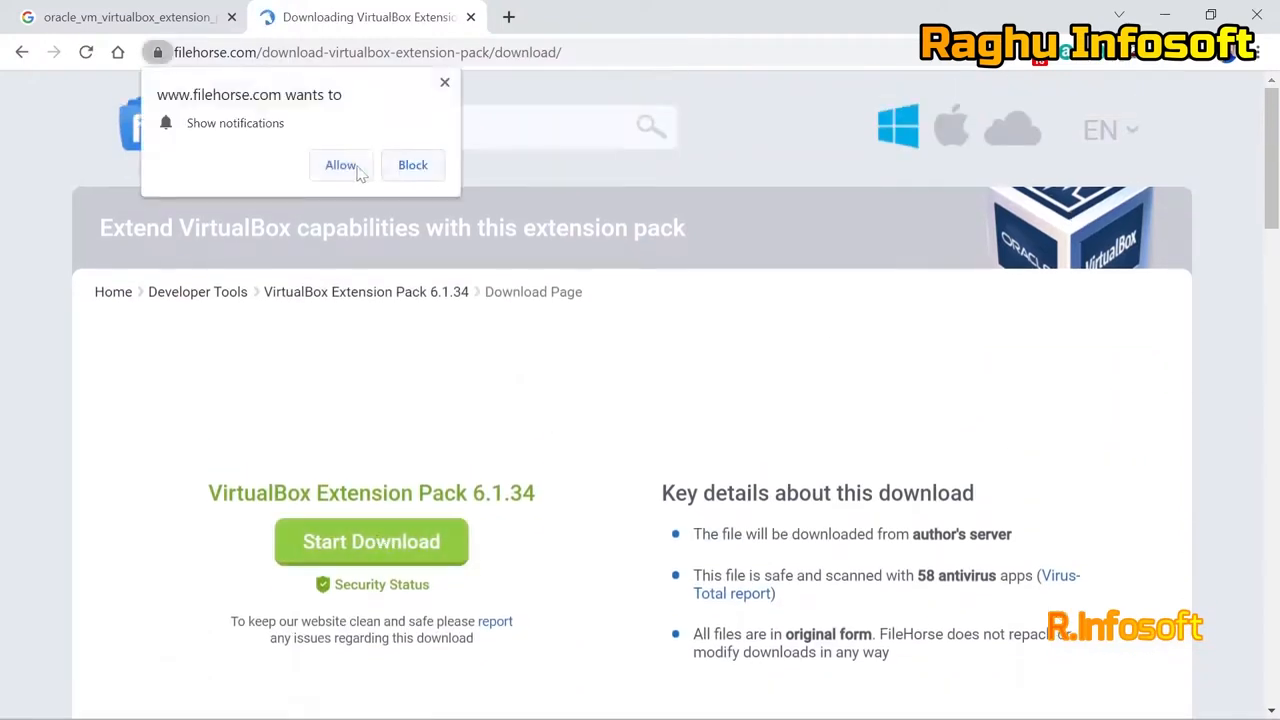
# Block FileHorse's notification request and start the Extension Pack 6.1.34 download.
pyautogui.click(407, 170)
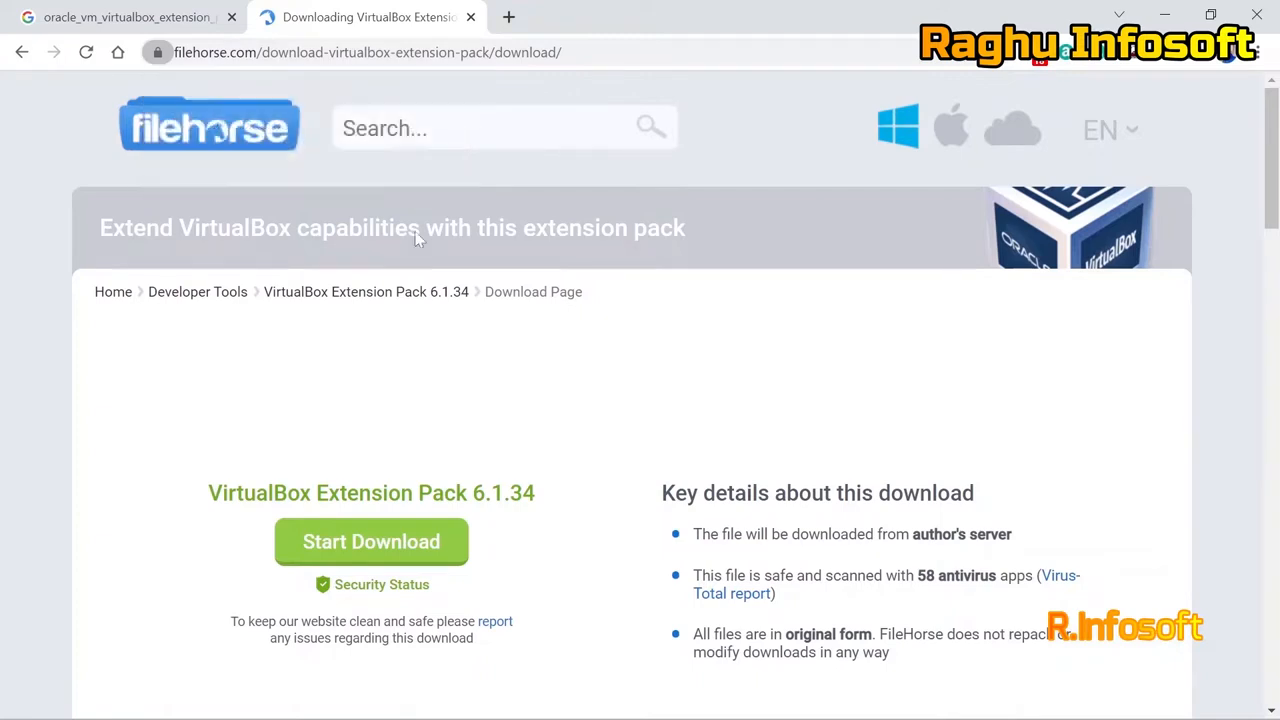
pyautogui.click(368, 543)
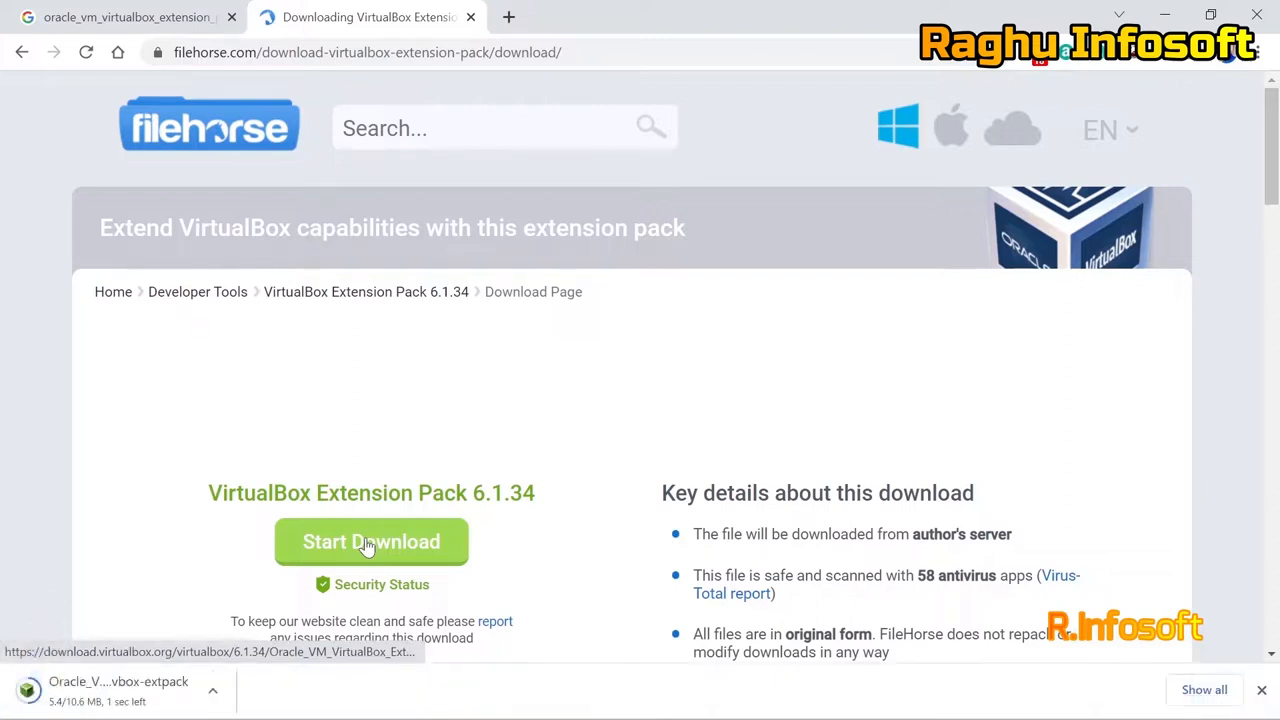
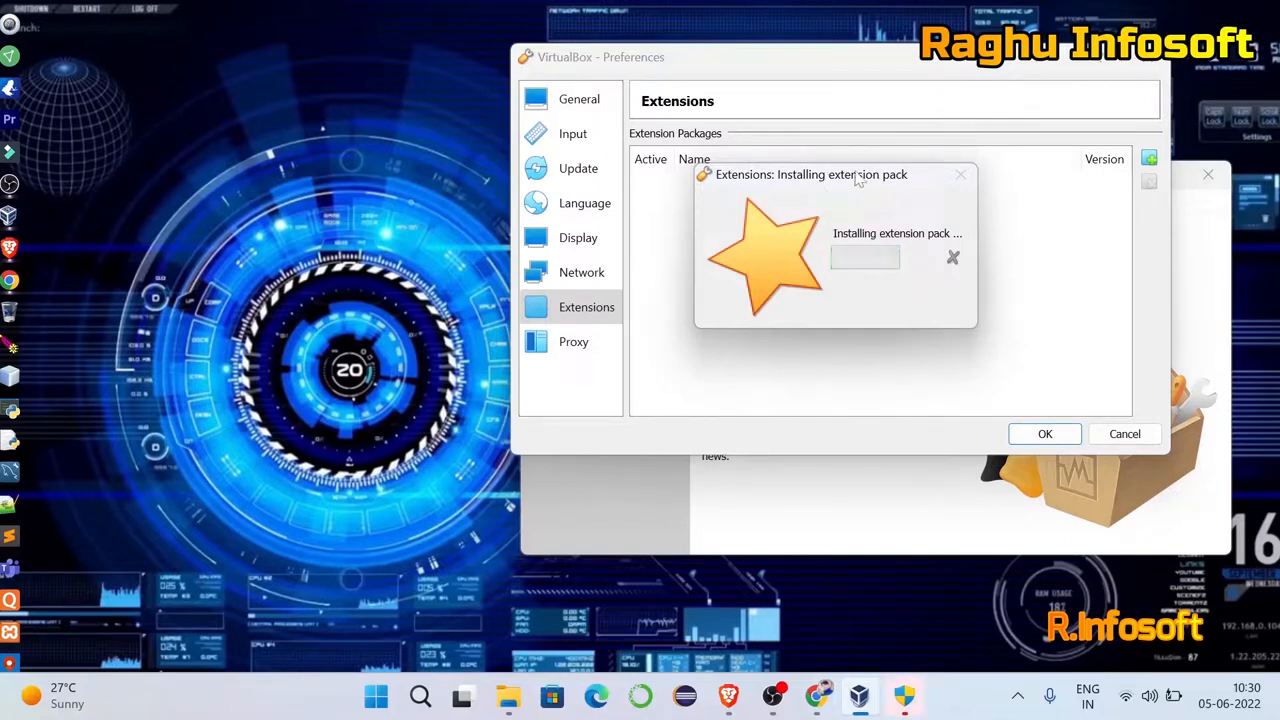
# Install Extension Pack 6.1.34 via Preferences > Extensions, confirm the success message and close Preferences.
pyautogui.rightClick(258, 167)
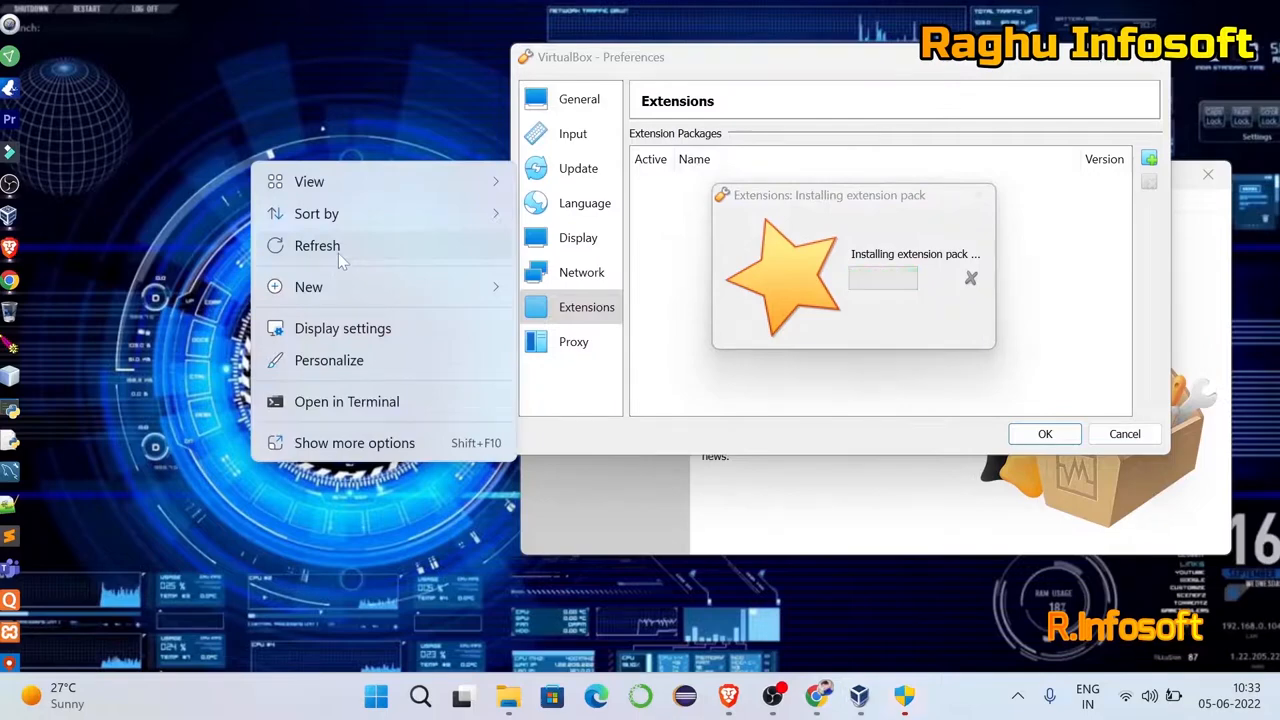
pyautogui.click(338, 248)
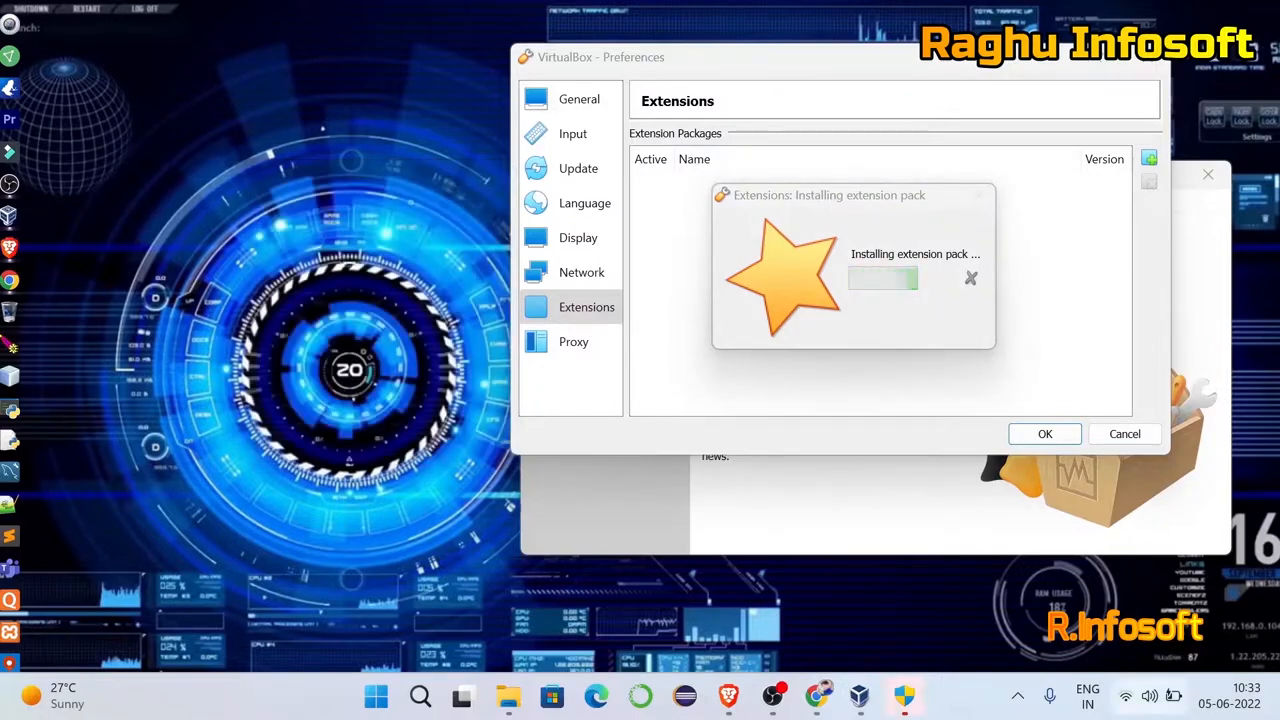
pyautogui.click(904, 693)
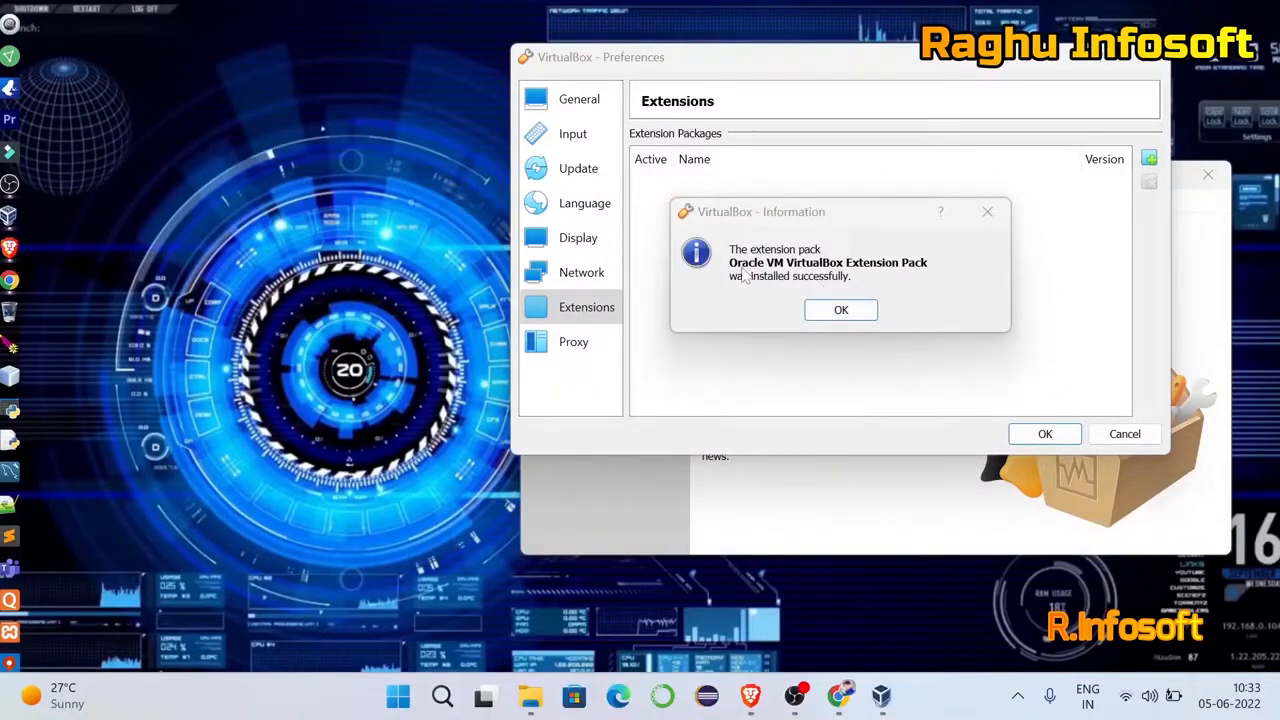
pyautogui.click(843, 310)
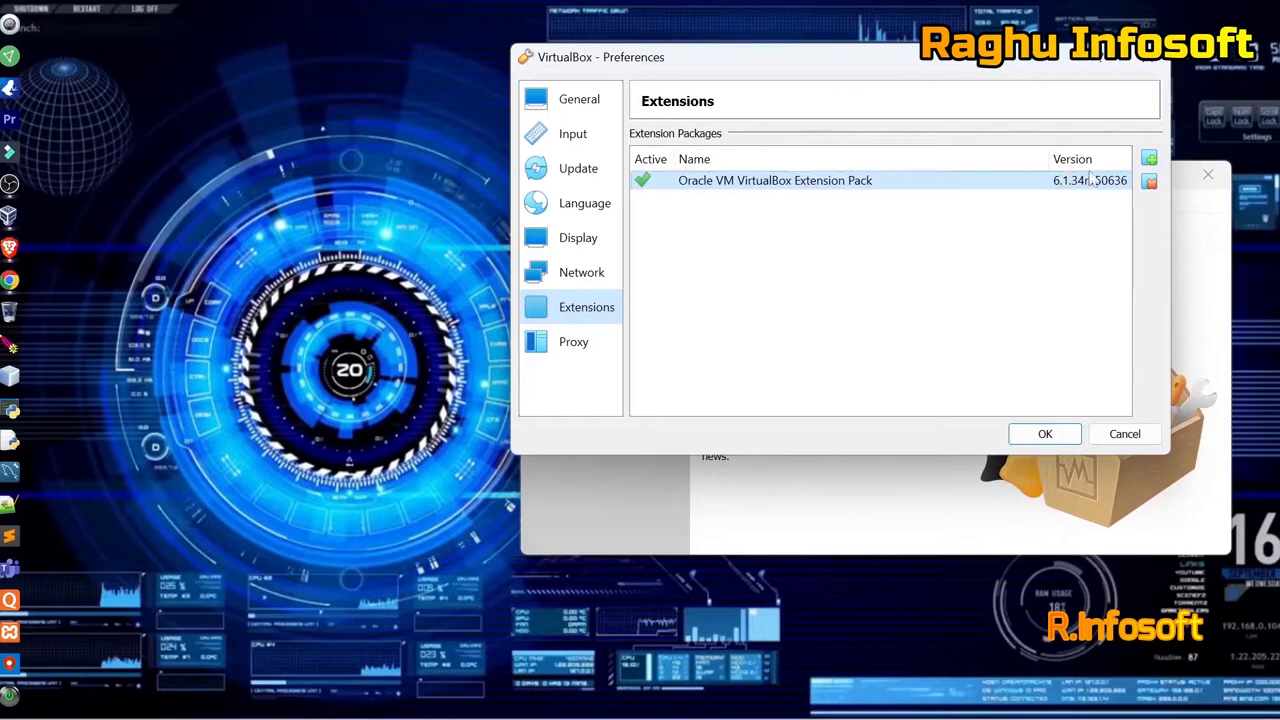
pyautogui.click(1044, 432)
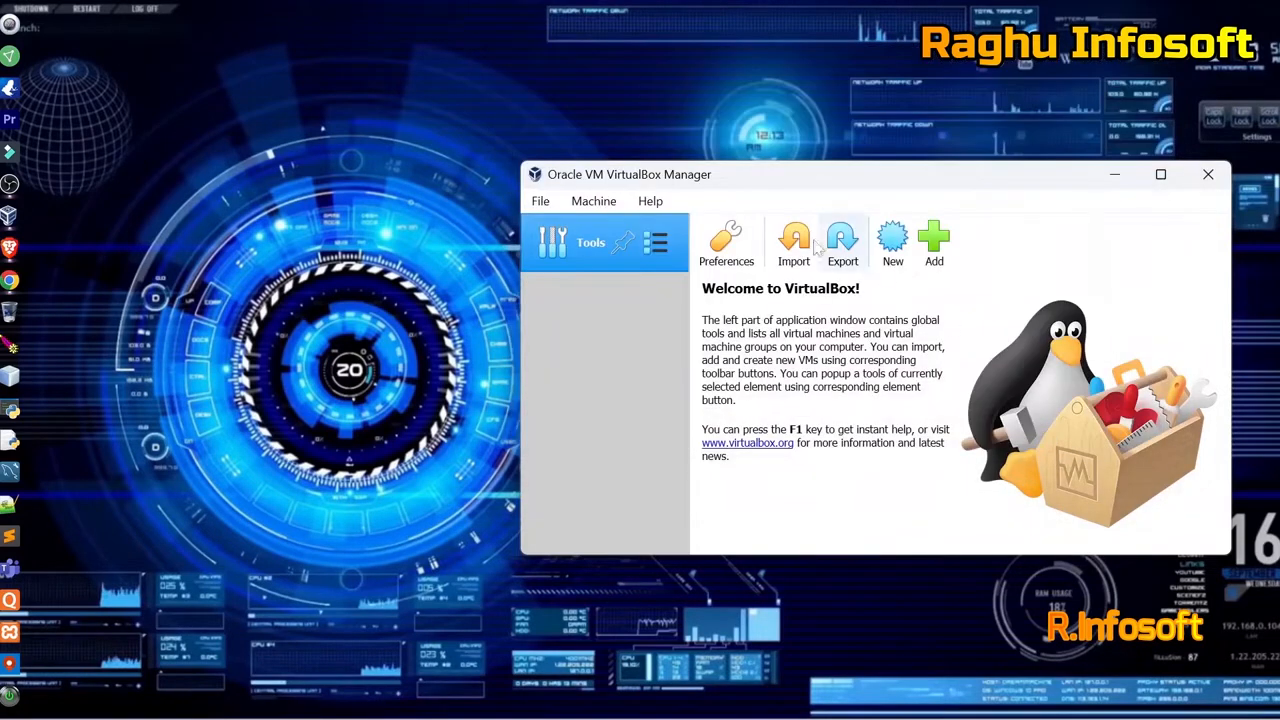
# Hide the VirtualBox Manager and refresh the desktop.
pyautogui.click(1115, 177)
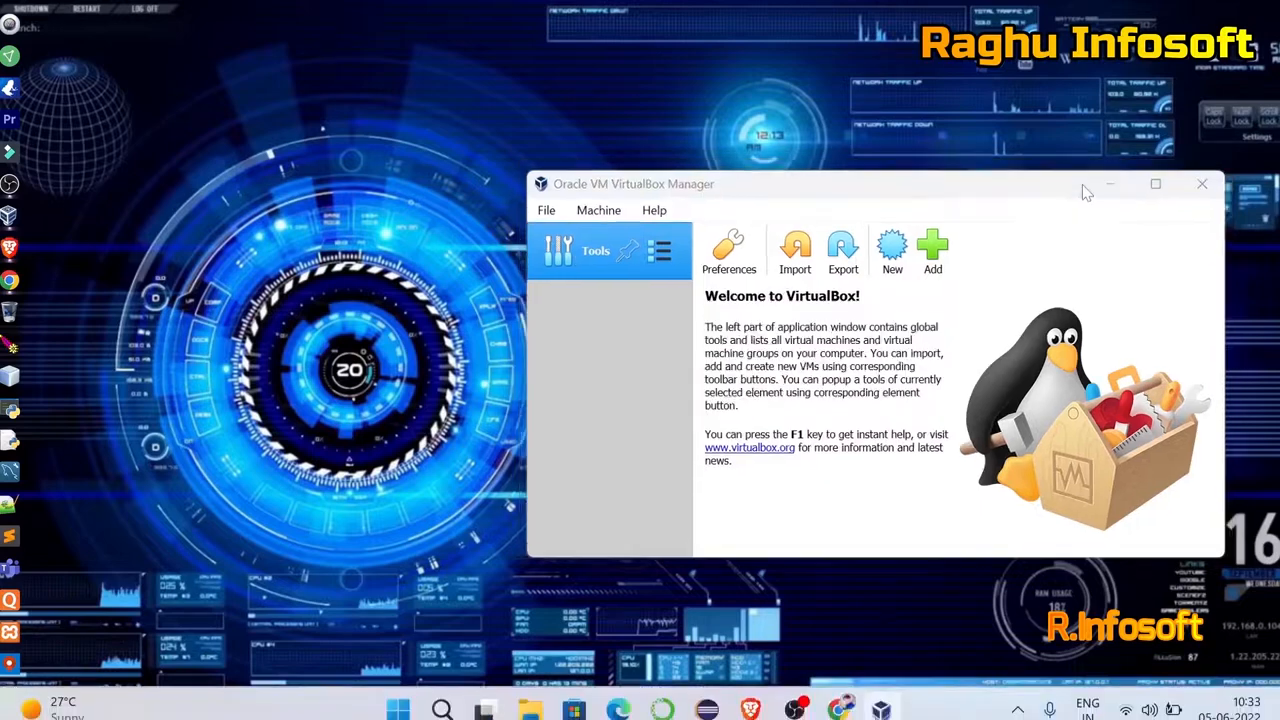
pyautogui.rightClick(666, 168)
pyautogui.click(718, 253)
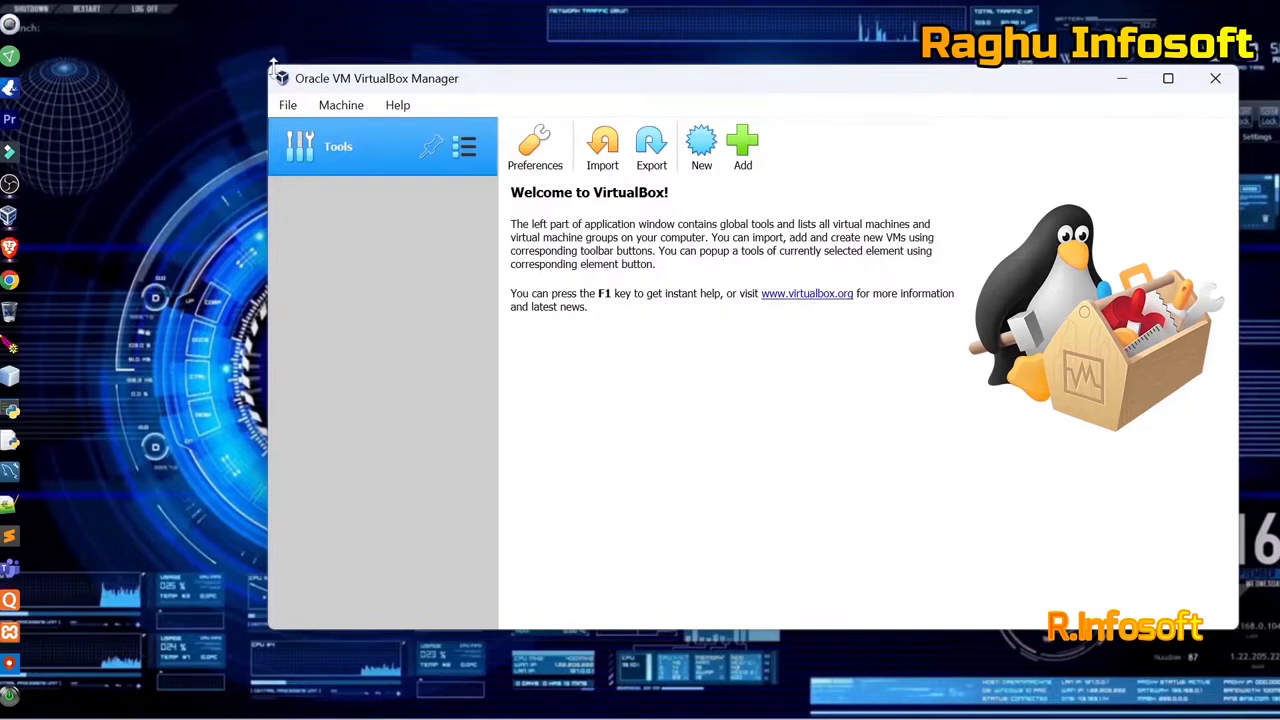
# Shrink and reposition the Manager window, then show its File menu.
pyautogui.moveTo(262, 65); pyautogui.dragTo(463, 192)
pyautogui.moveTo(744, 214); pyautogui.dragTo(675, 128)
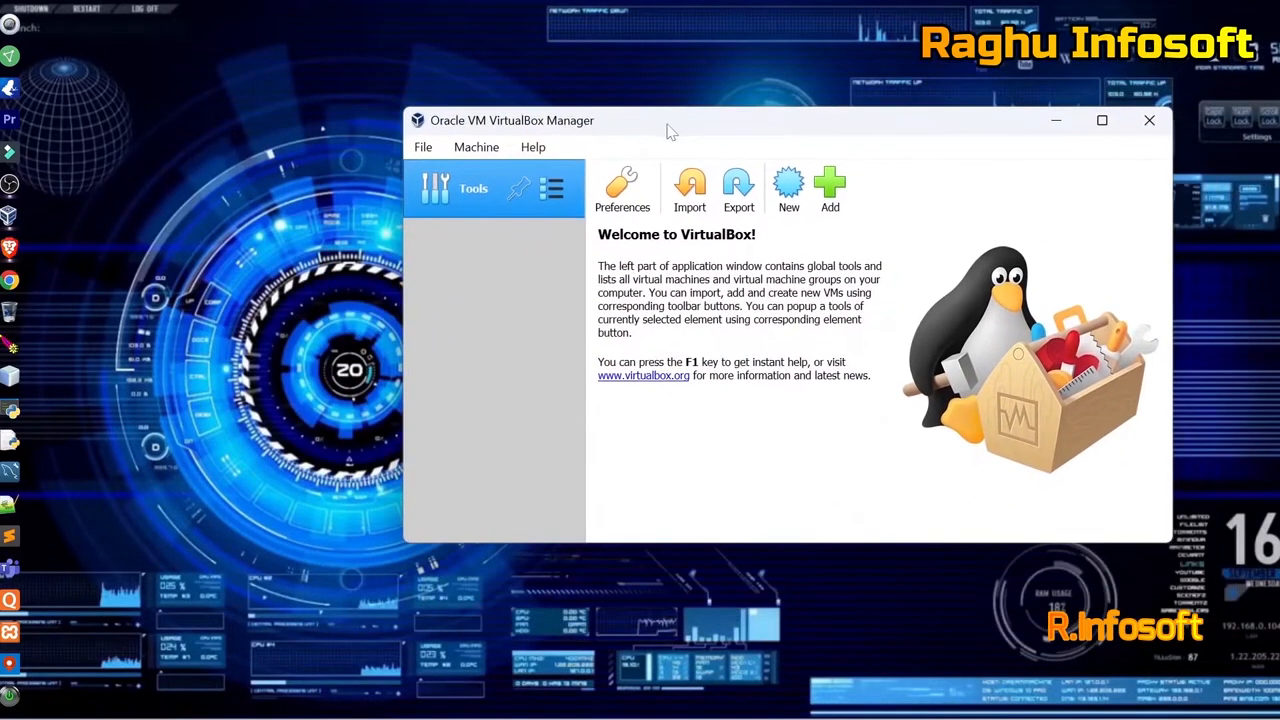
pyautogui.click(425, 147)
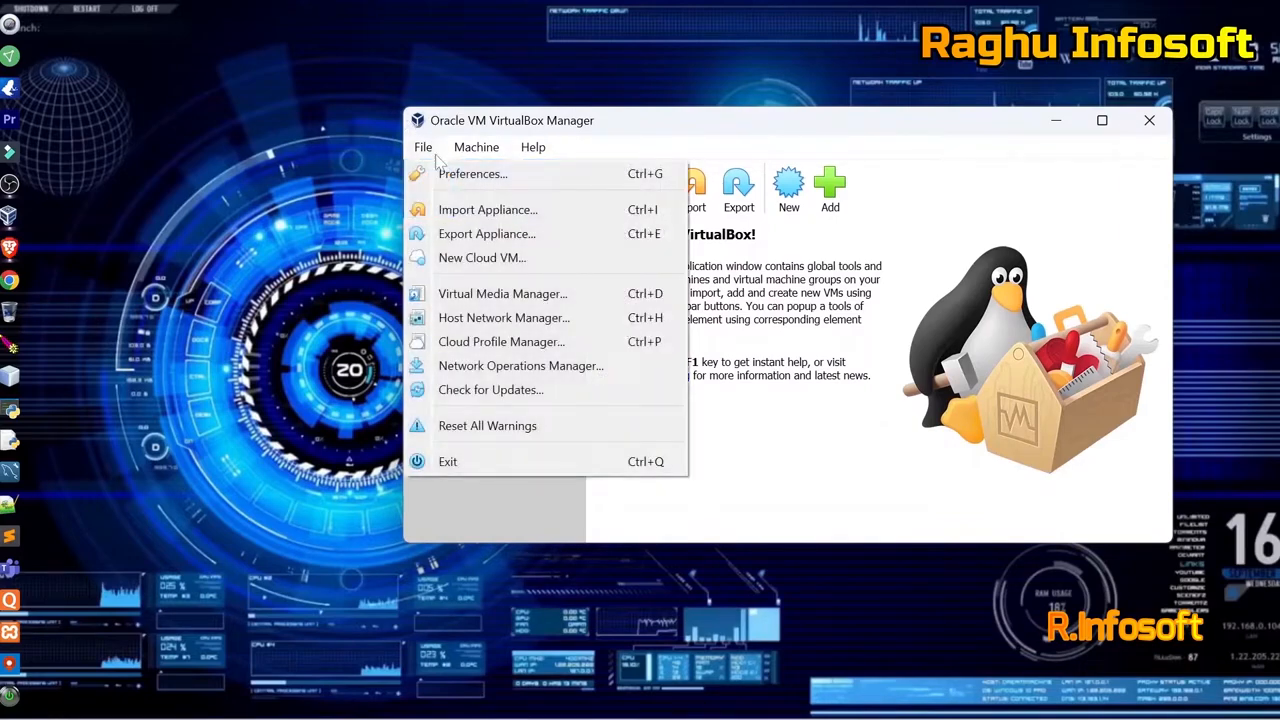
# Select kali-linux-2022.2-virtualbox-amd64.ova from Downloads as the appliance to import.
pyautogui.click(487, 209)
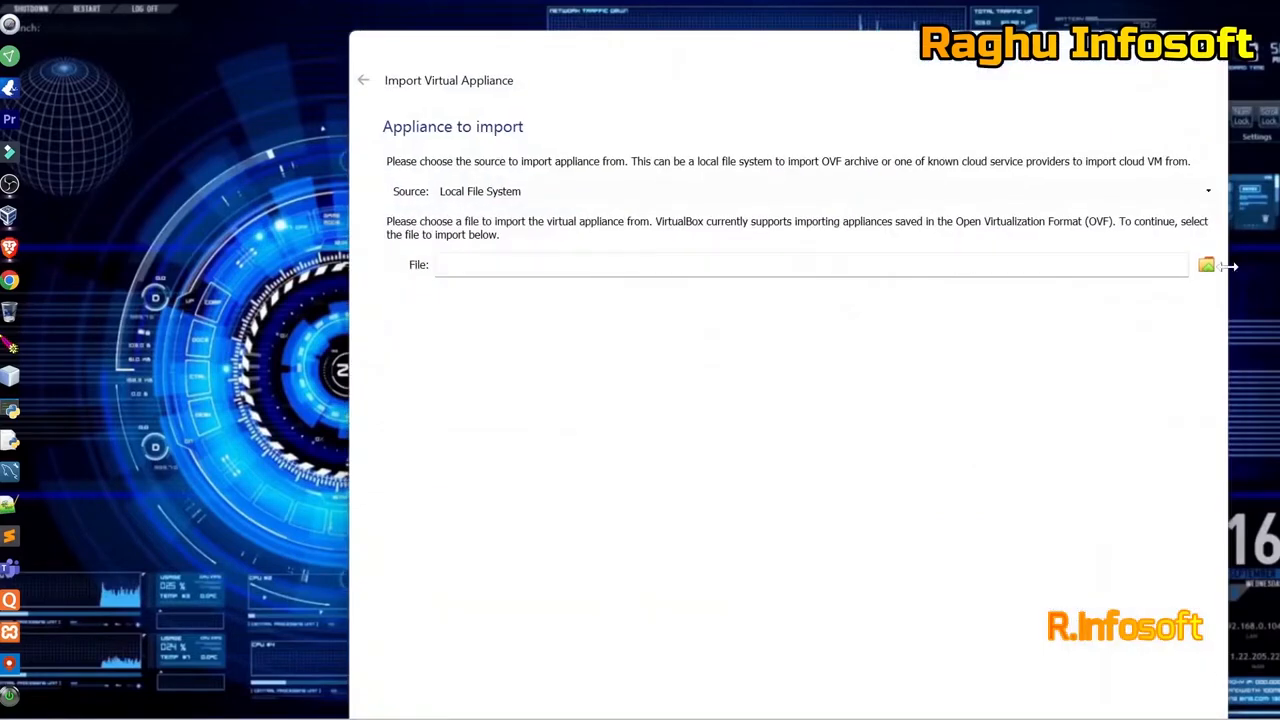
pyautogui.click(1206, 264)
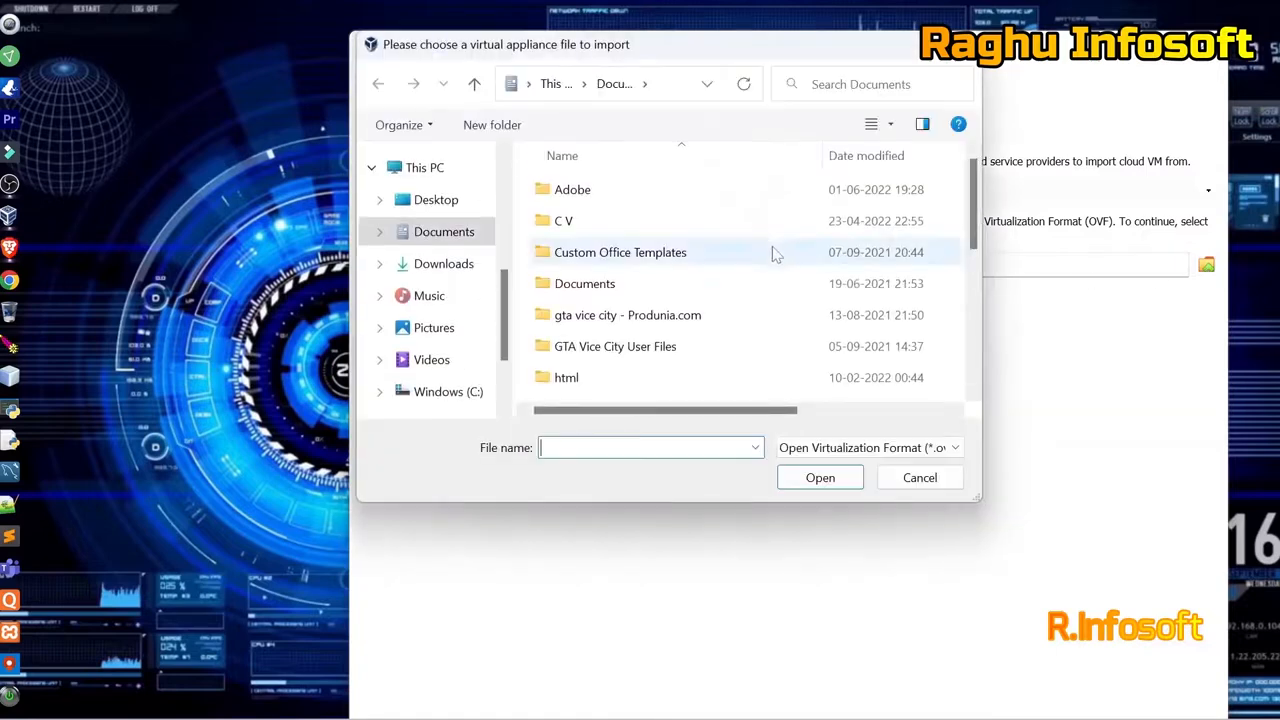
pyautogui.click(450, 265)
pyautogui.click(572, 202)
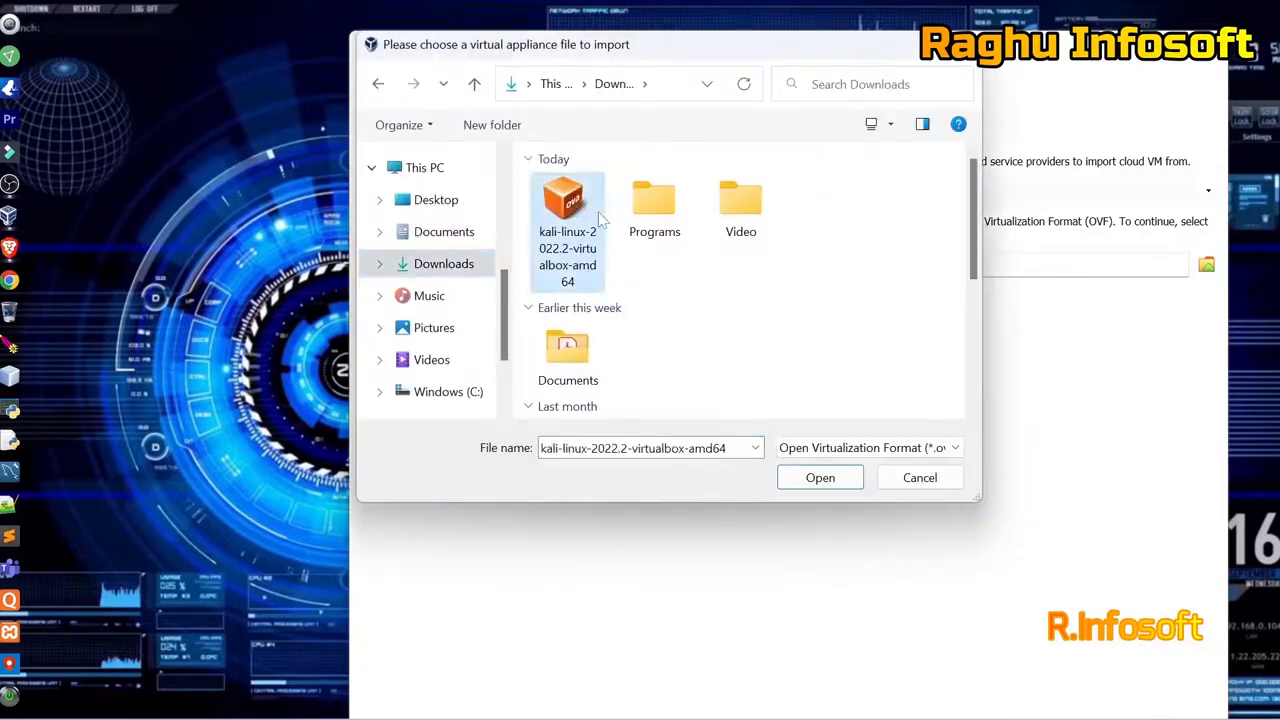
pyautogui.click(886, 450)
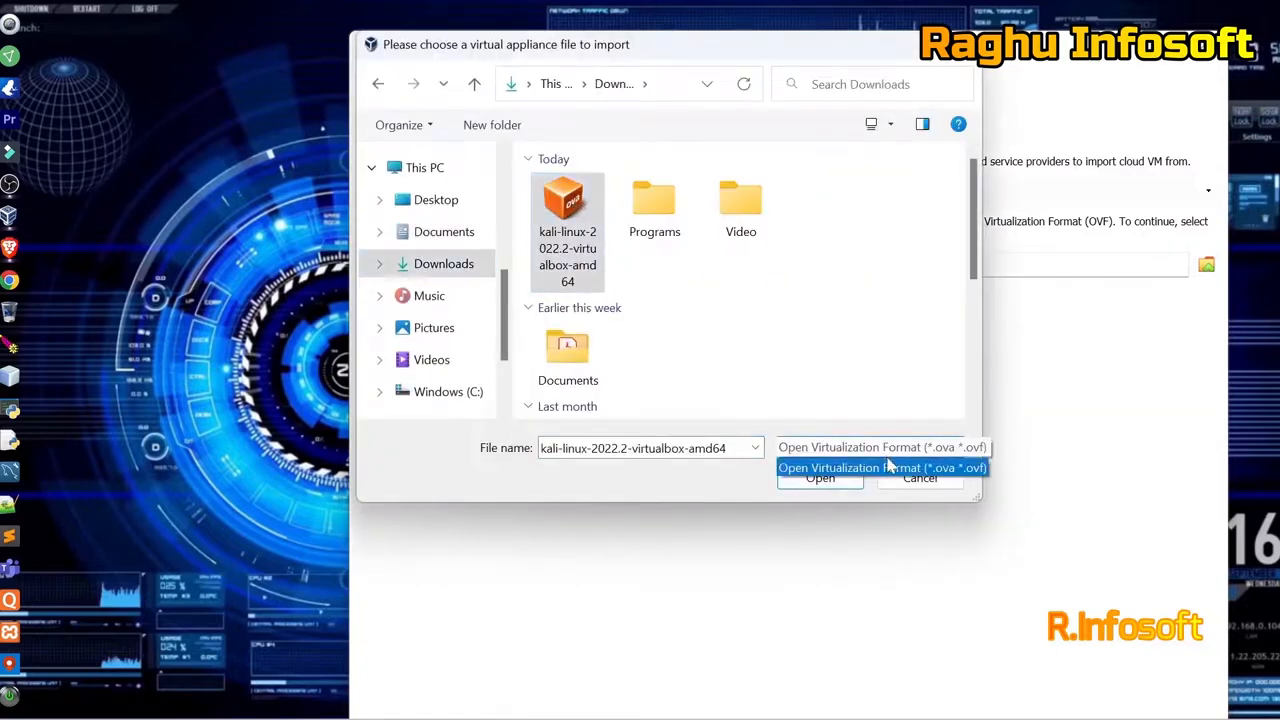
pyautogui.click(888, 467)
pyautogui.click(820, 478)
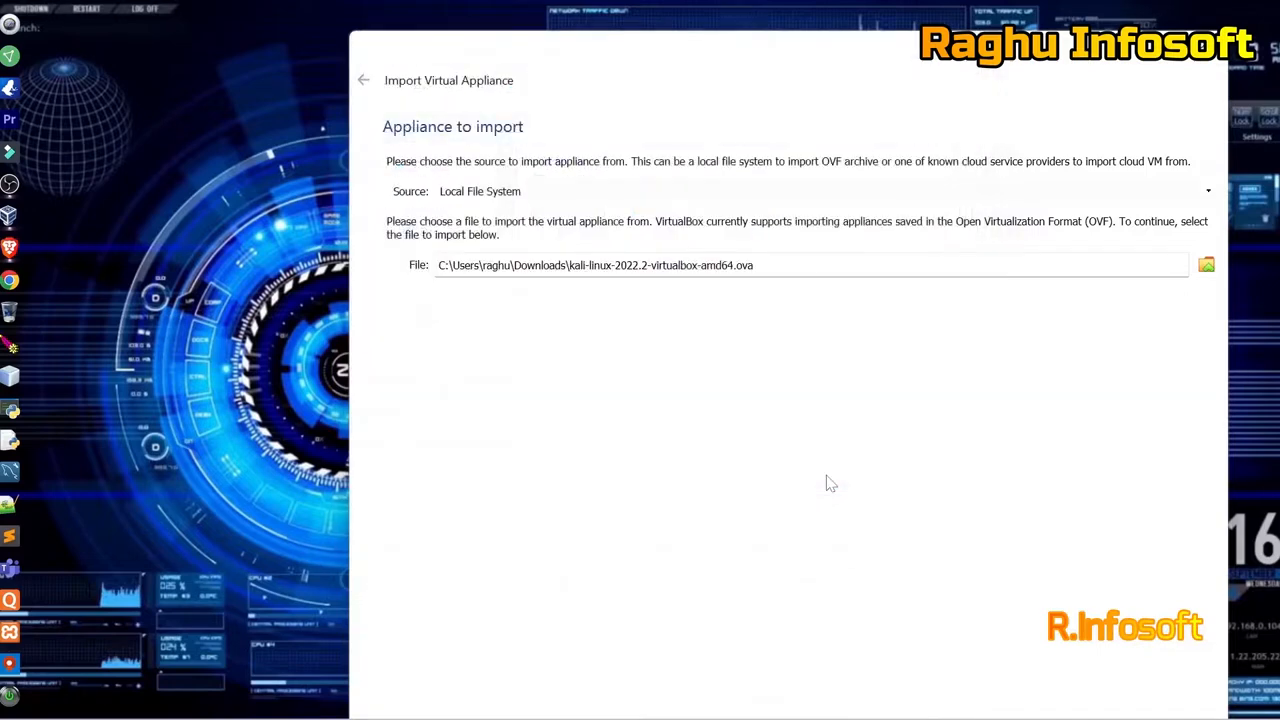
pyautogui.moveTo(1003, 50); pyautogui.dragTo(847, 38)
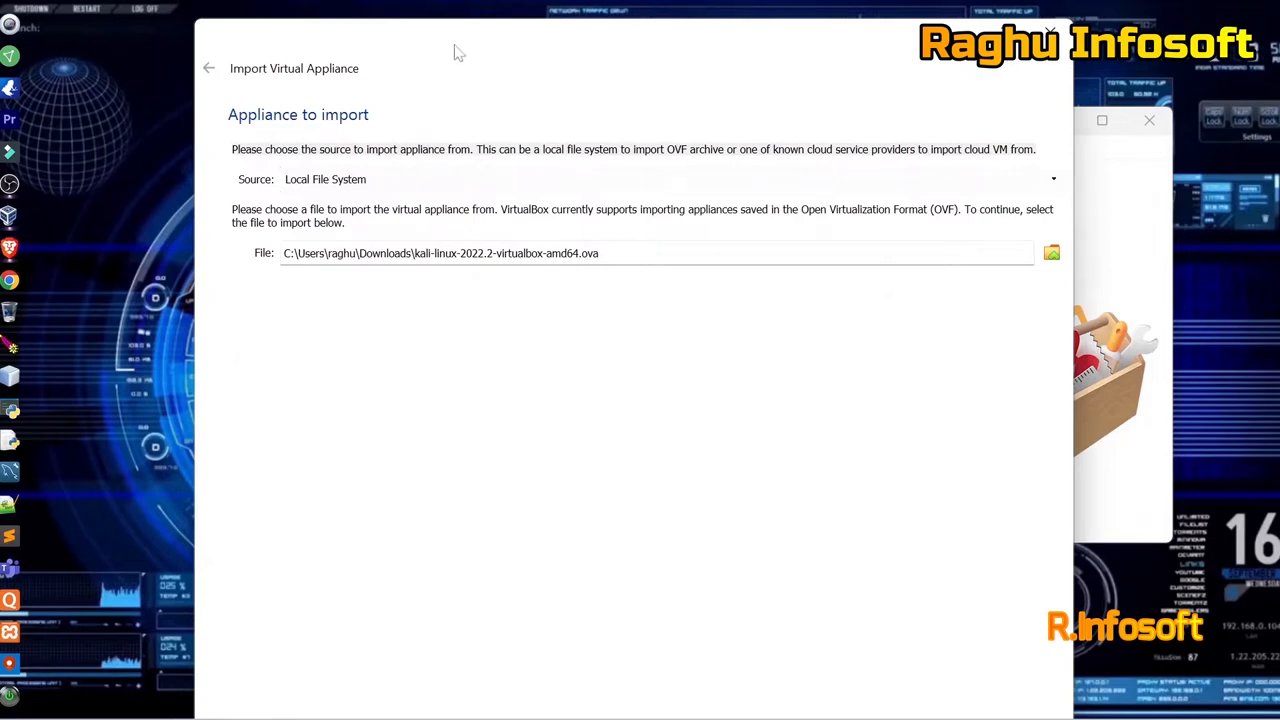
pyautogui.moveTo(415, 54); pyautogui.dragTo(404, 7)
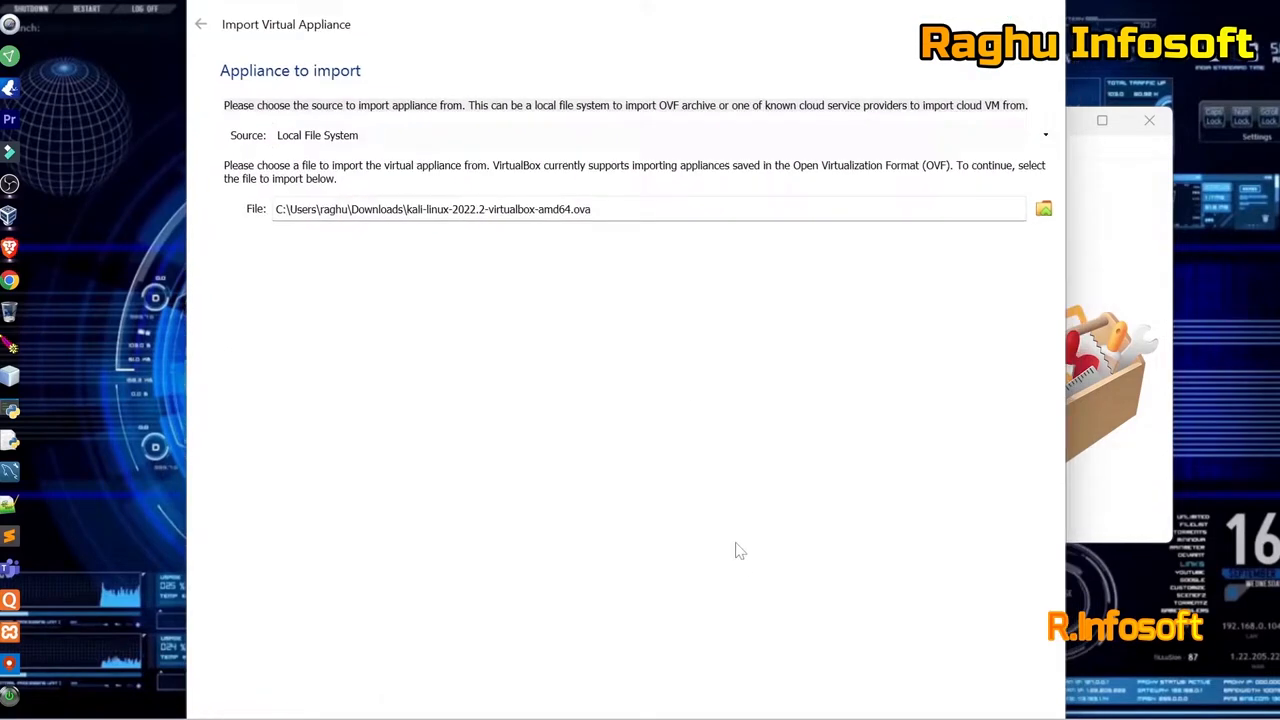
# Review the Kali appliance settings: 2 CPUs, 2024 MB RAM, Debian (64-bit).
pyautogui.press('Return')
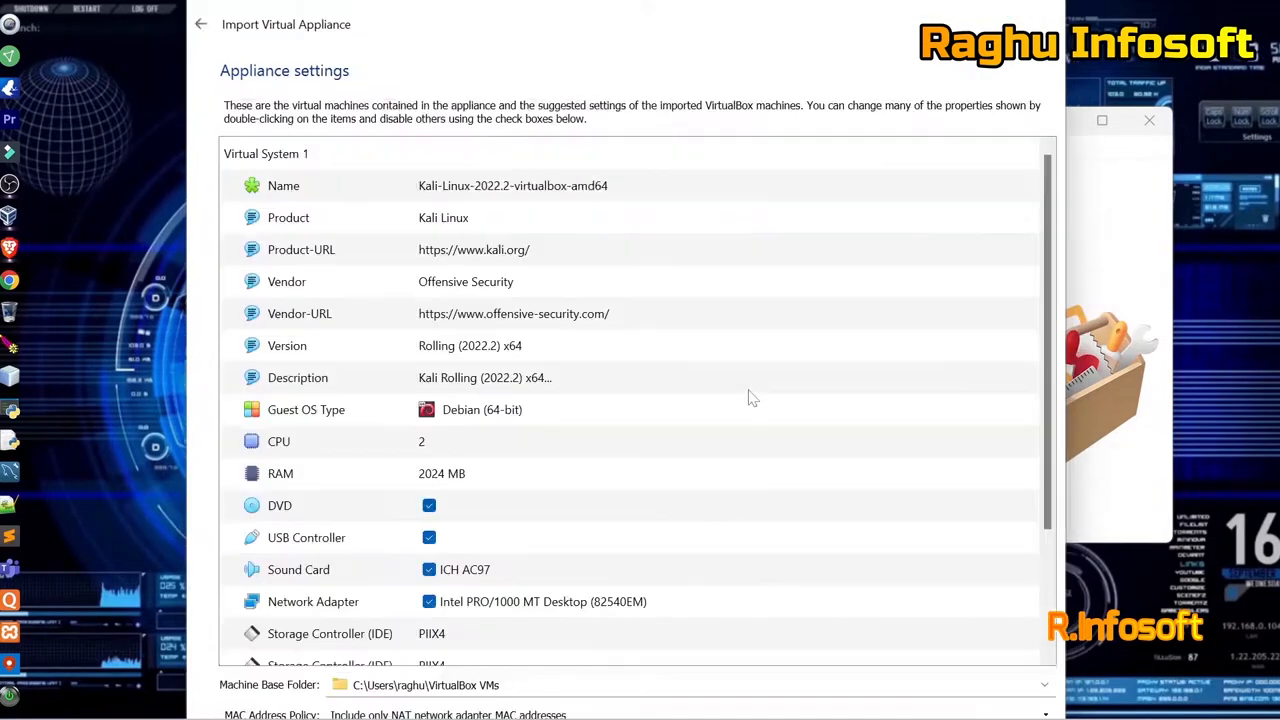
pyautogui.scroll(-2, 752, 398)
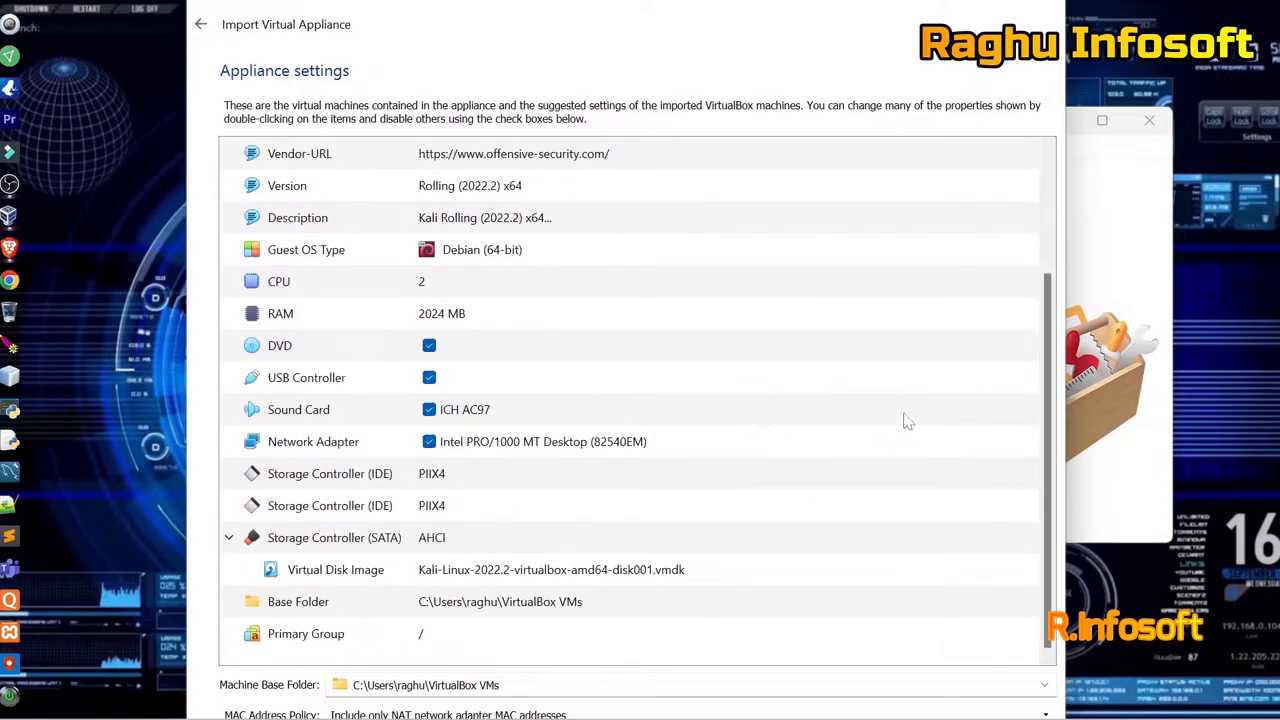
pyautogui.scroll(2, 1012, 359)
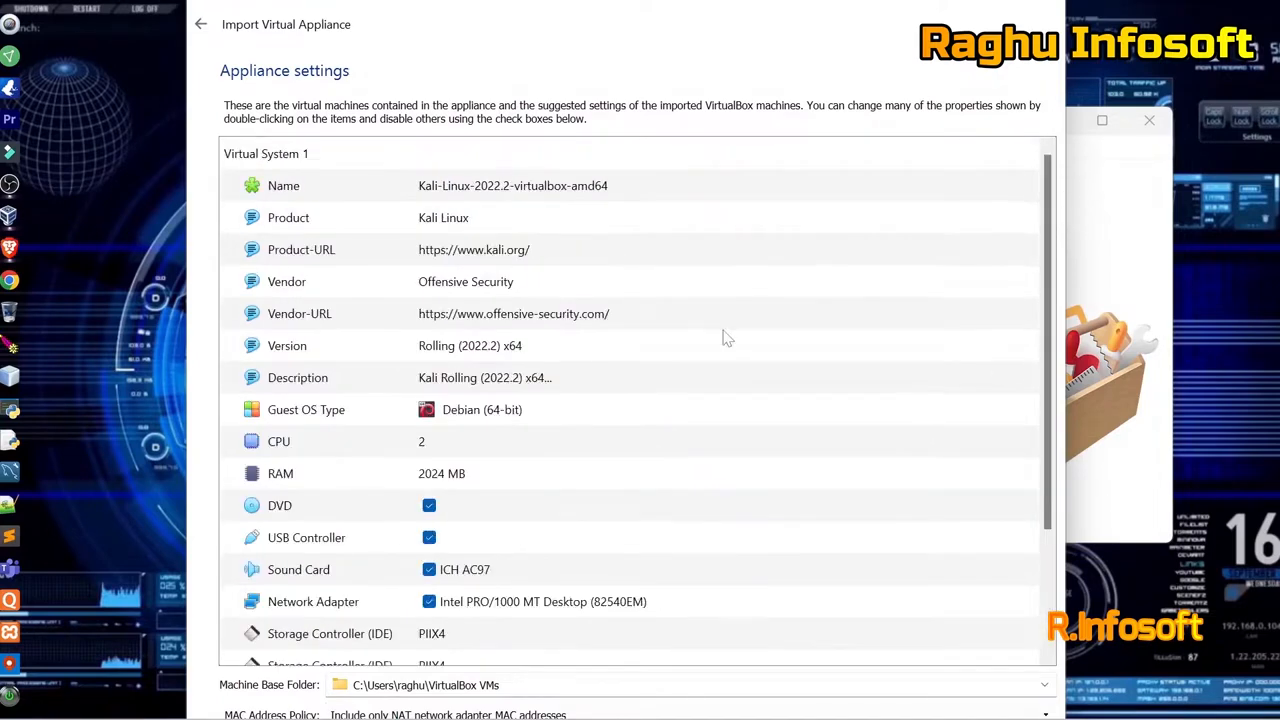
pyautogui.click(312, 486)
pyautogui.rightClick(508, 479)
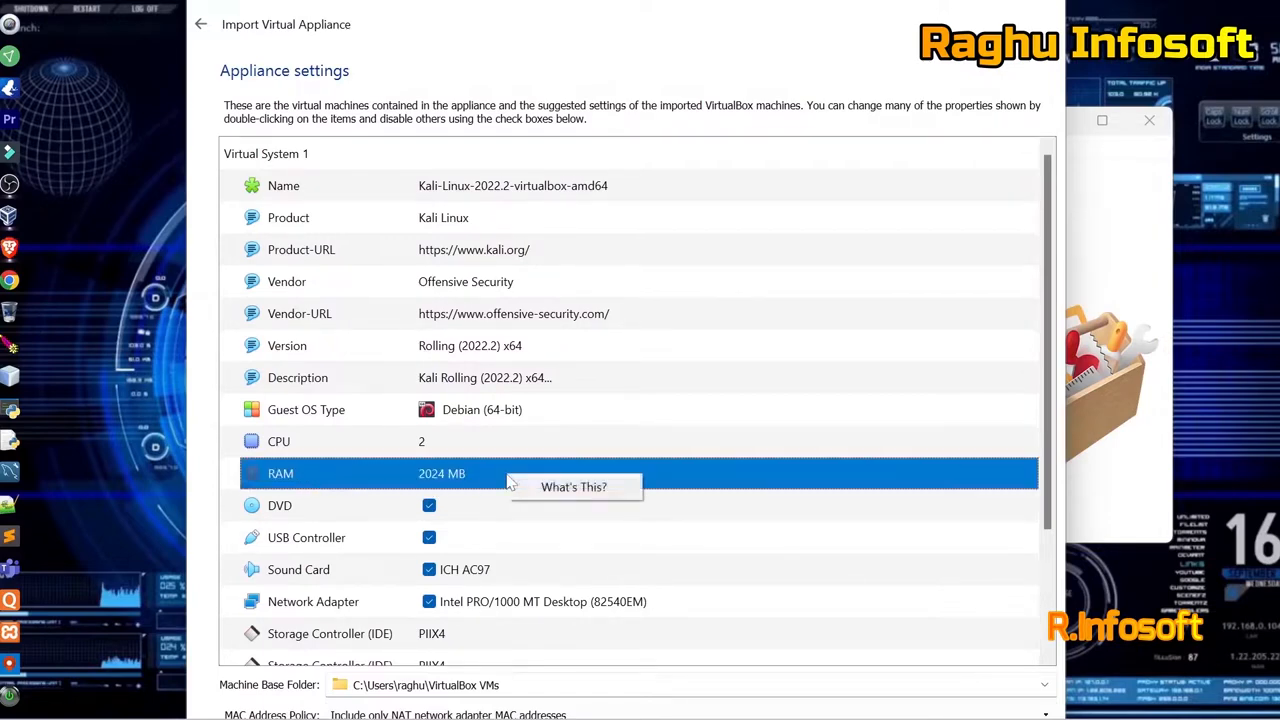
pyautogui.click(446, 477)
pyautogui.scroll(-2, 576, 537)
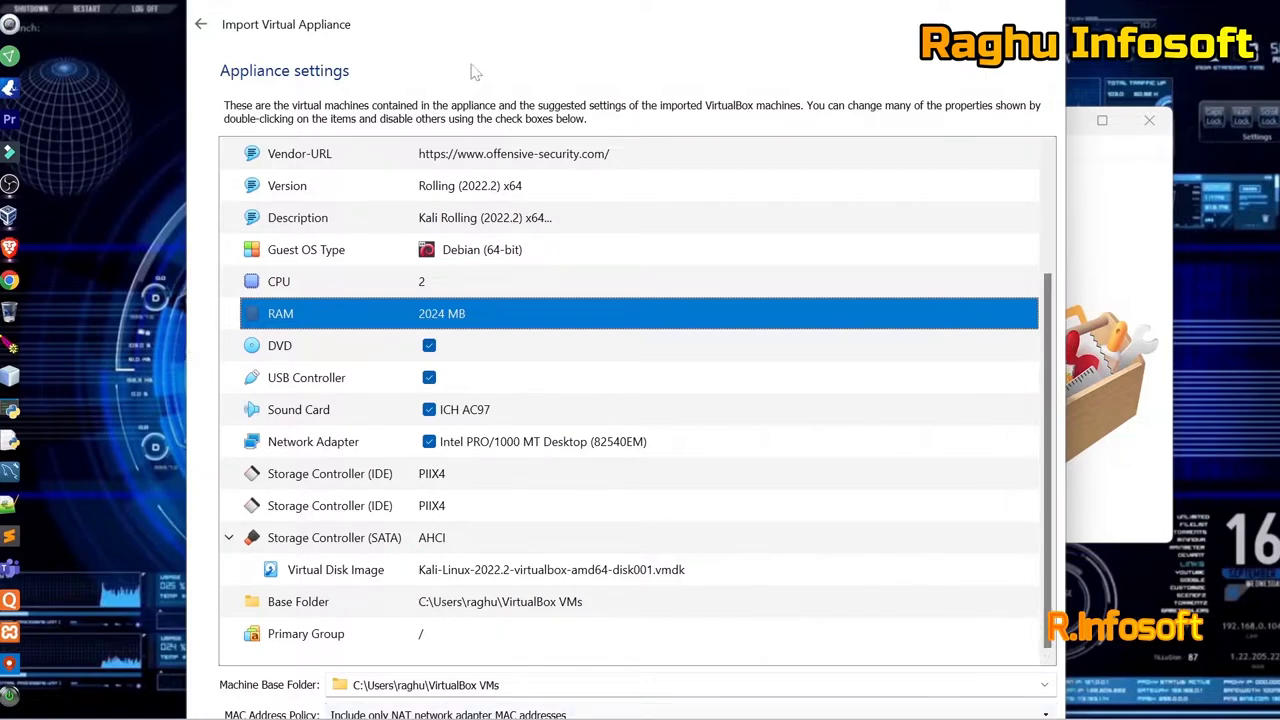
# Check the Vendor-URL and Name entries, then proceed with the import.
pyautogui.click(607, 152)
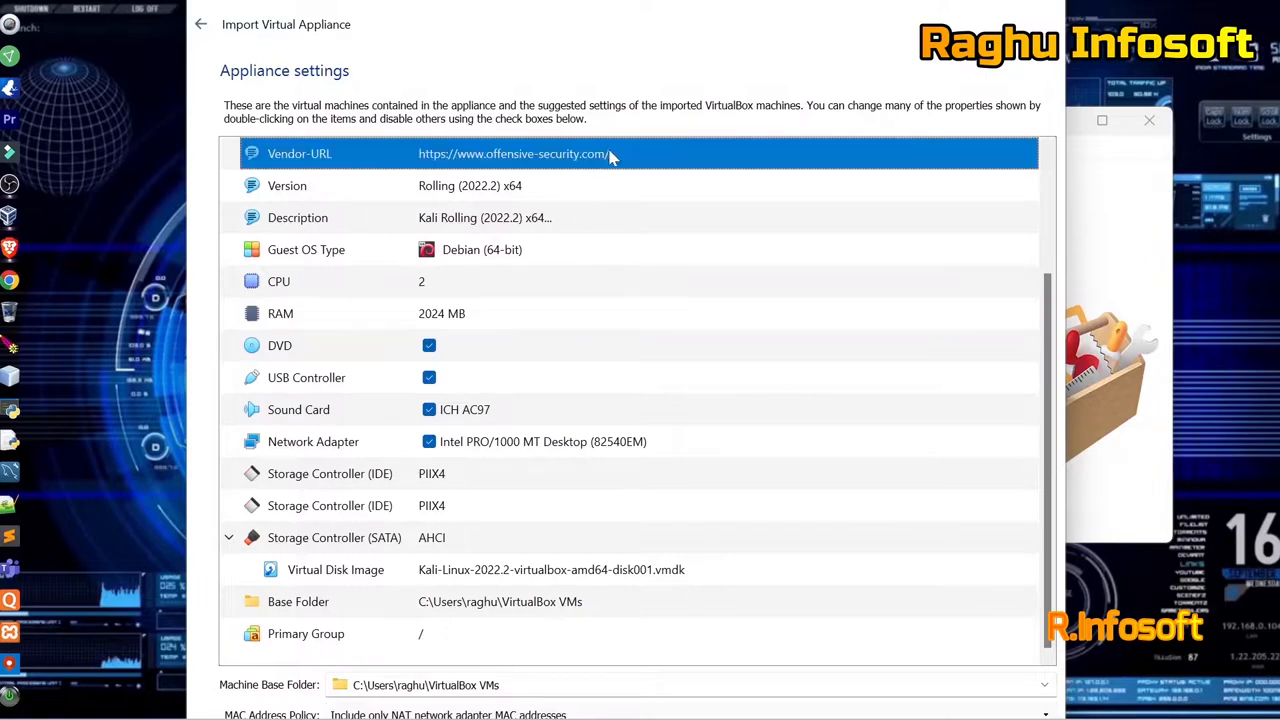
pyautogui.scroll(2, 615, 170)
pyautogui.click(620, 192)
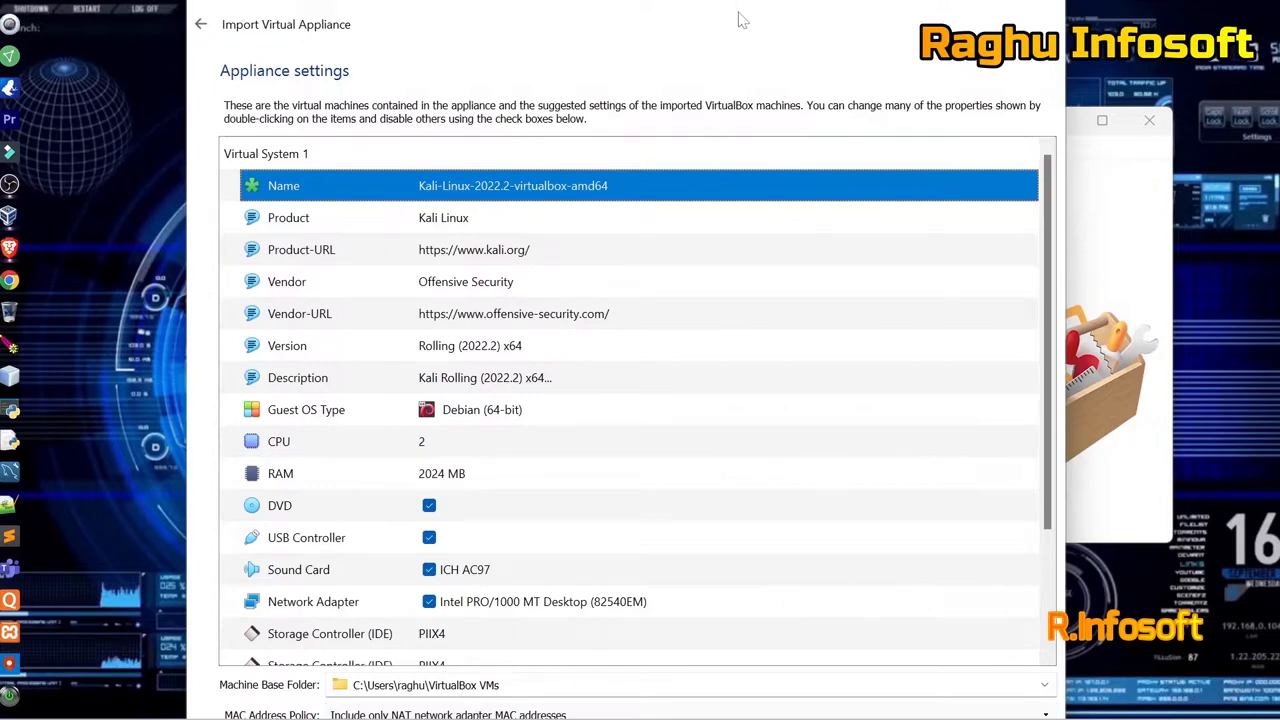
pyautogui.scroll(-3, 740, 281)
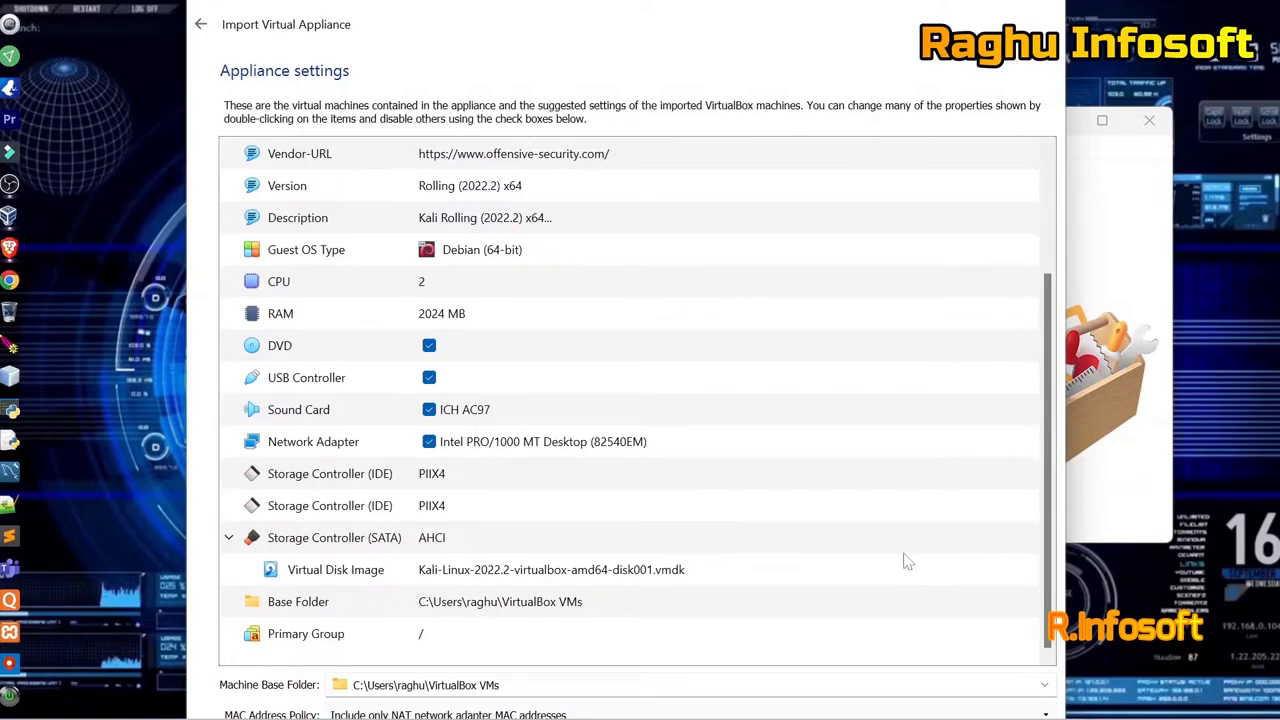
pyautogui.press('Return')
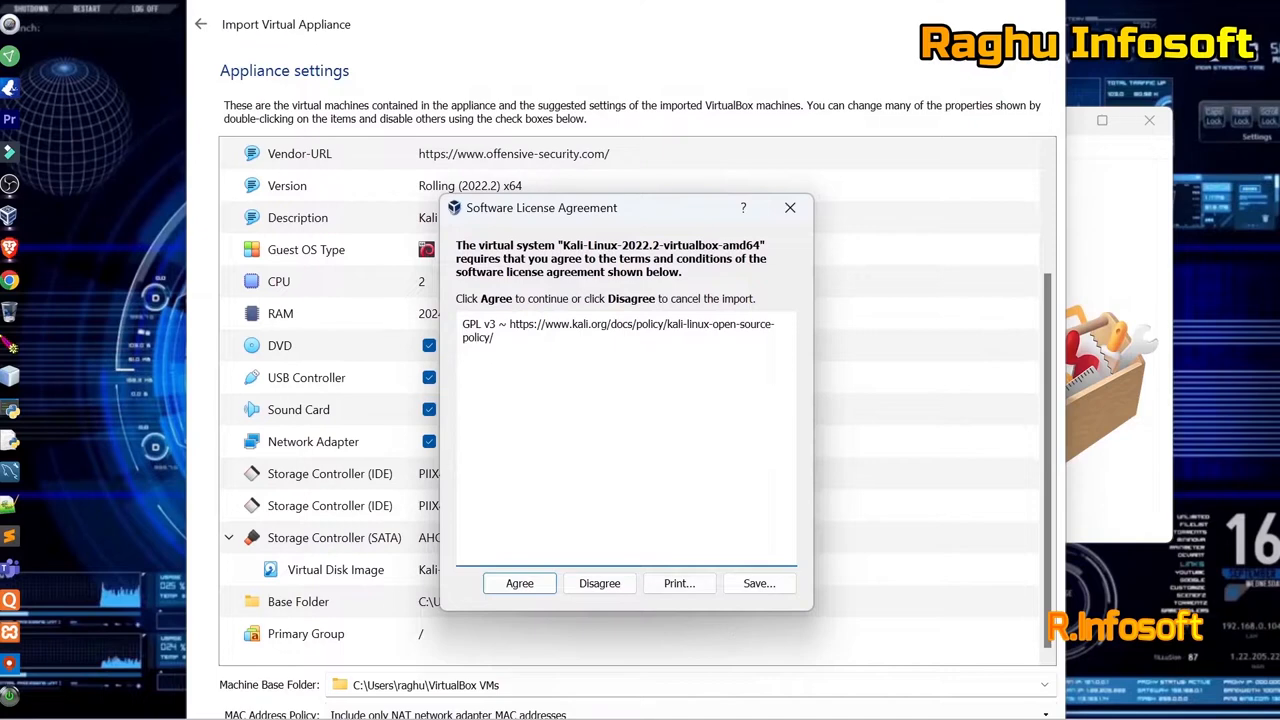
# Agree to the Kali GPL v3 licence so the appliance import begins.
pyautogui.click(524, 588)
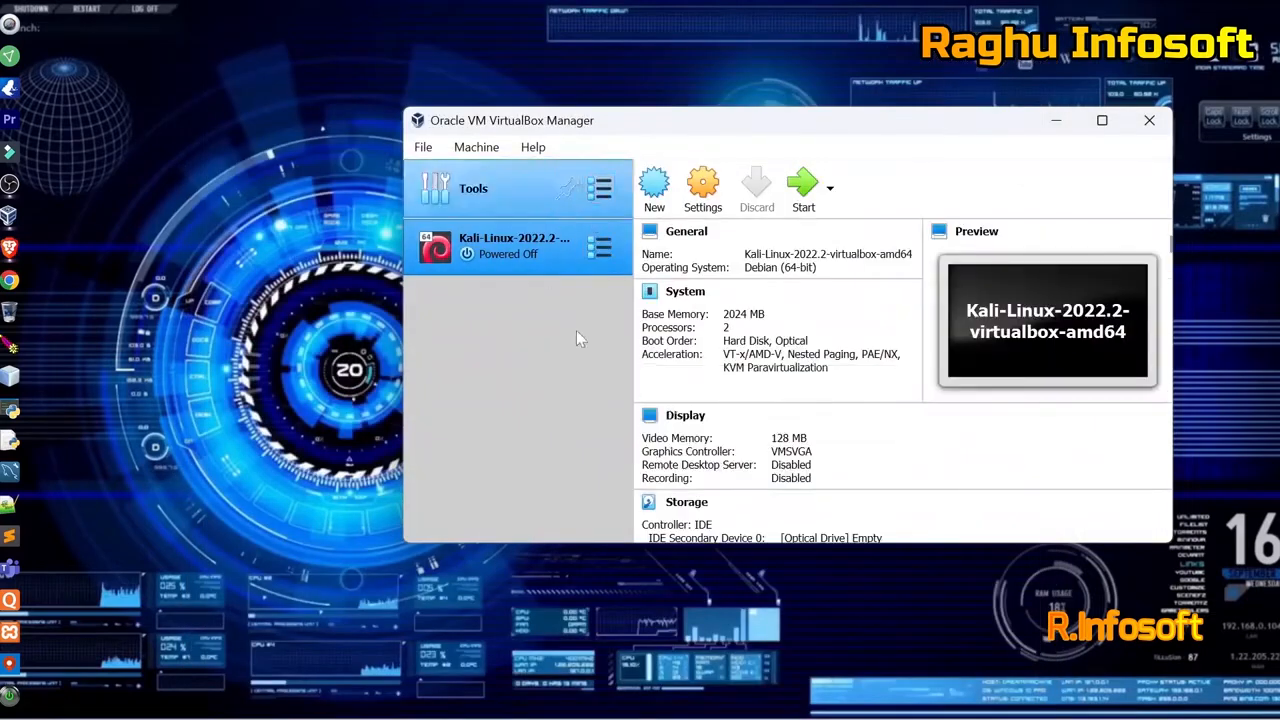
# Move and enlarge the Manager window, scrolling the Kali details to show Audio, Network and USB.
pyautogui.moveTo(834, 119); pyautogui.dragTo(688, 82)
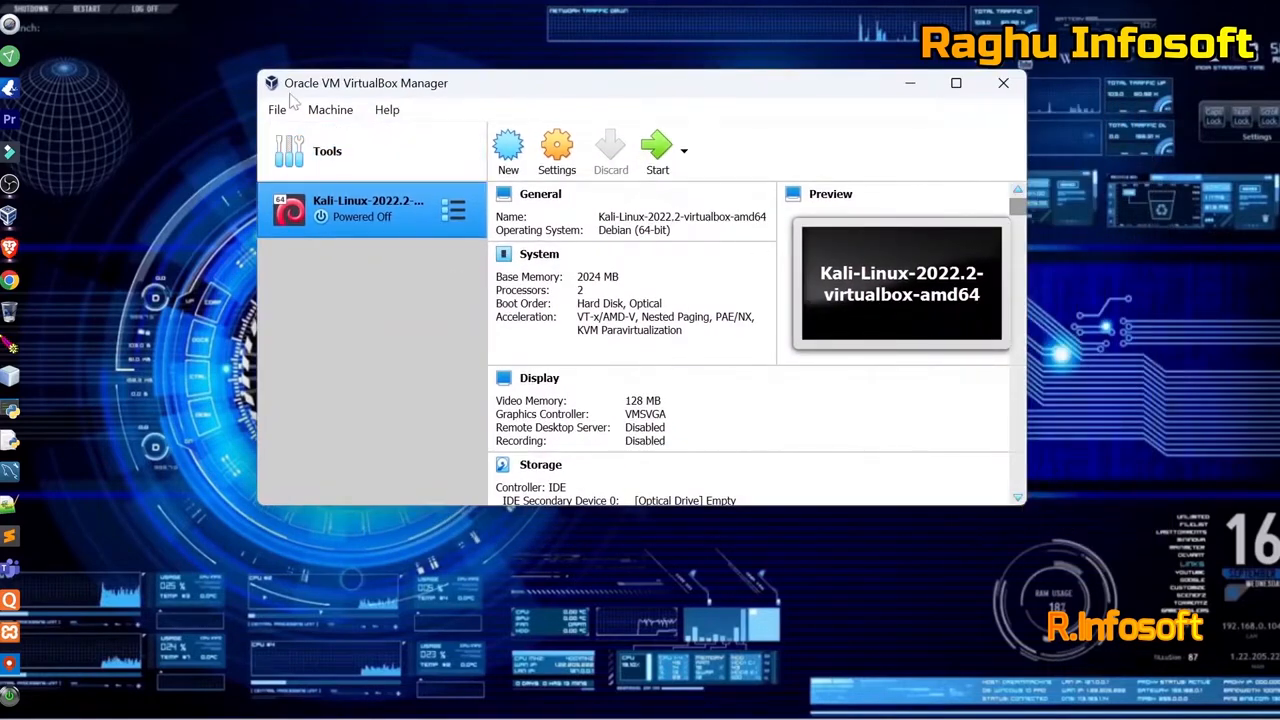
pyautogui.moveTo(254, 65); pyautogui.dragTo(163, 13)
pyautogui.moveTo(505, 31); pyautogui.dragTo(524, 75)
pyautogui.moveTo(560, 549); pyautogui.dragTo(568, 692)
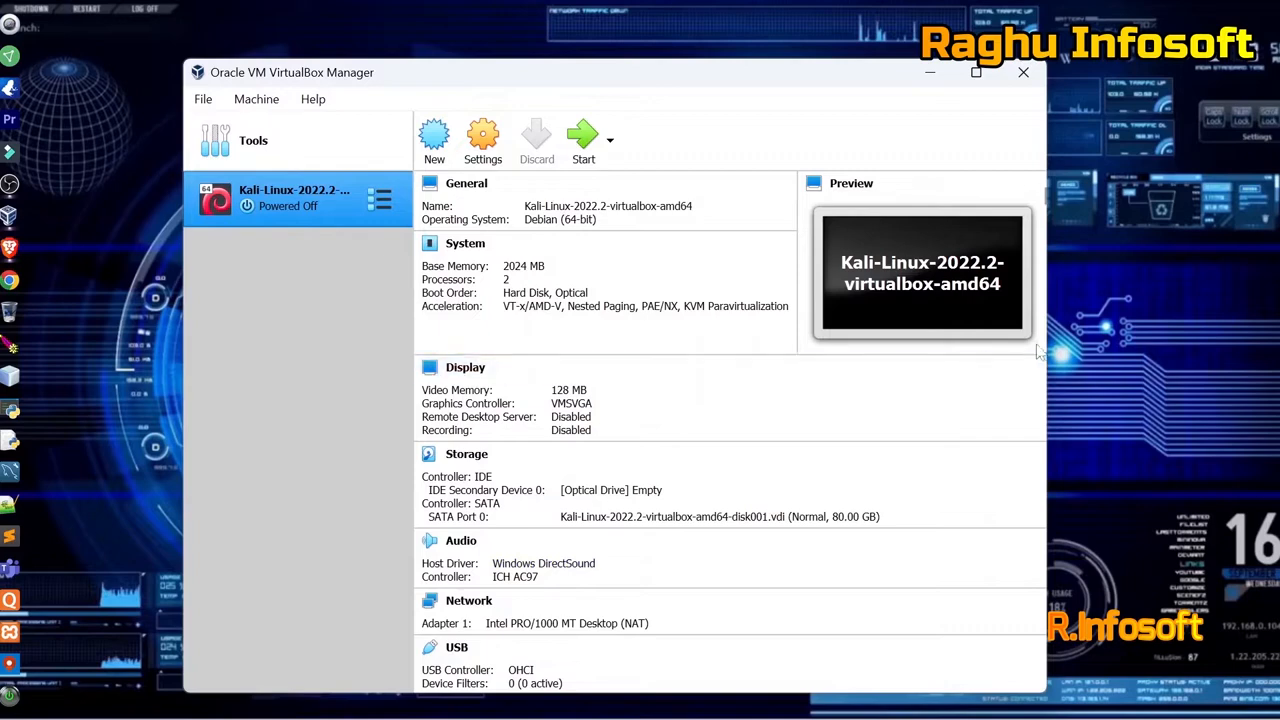
pyautogui.moveTo(1046, 342); pyautogui.dragTo(1249, 347)
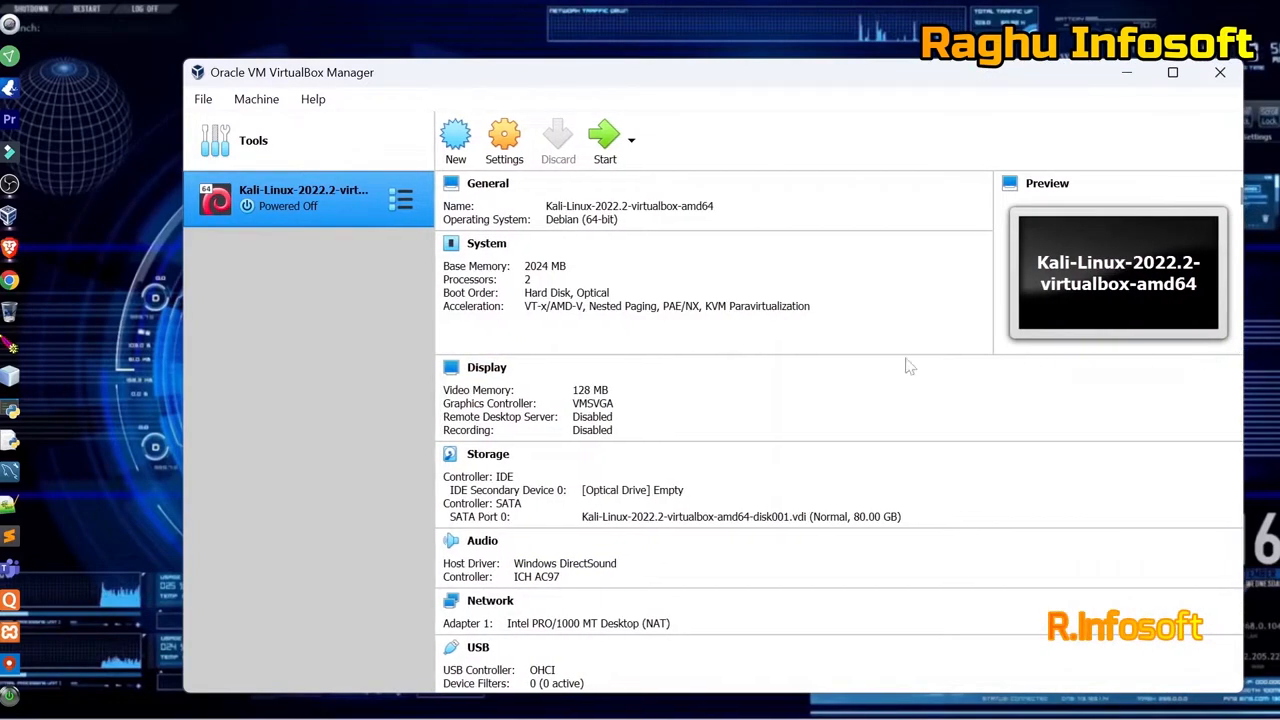
pyautogui.moveTo(644, 82); pyautogui.dragTo(557, 48)
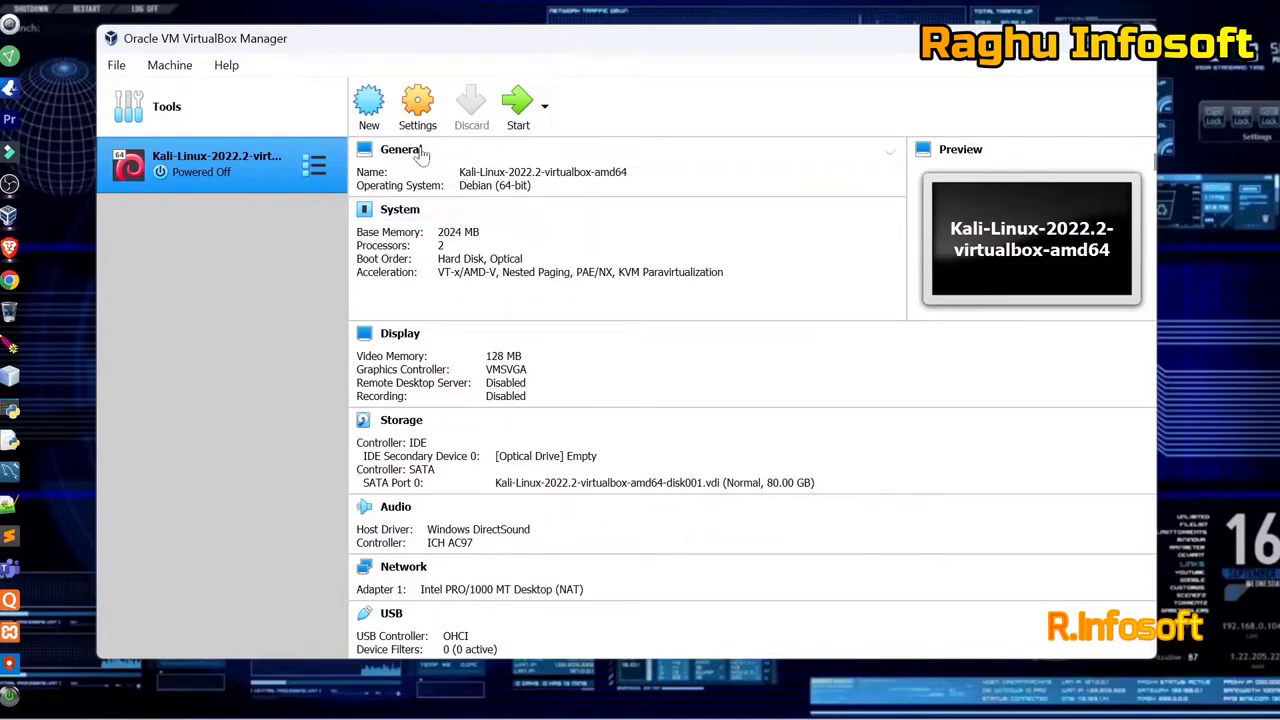
pyautogui.scroll(-5, 655, 232)
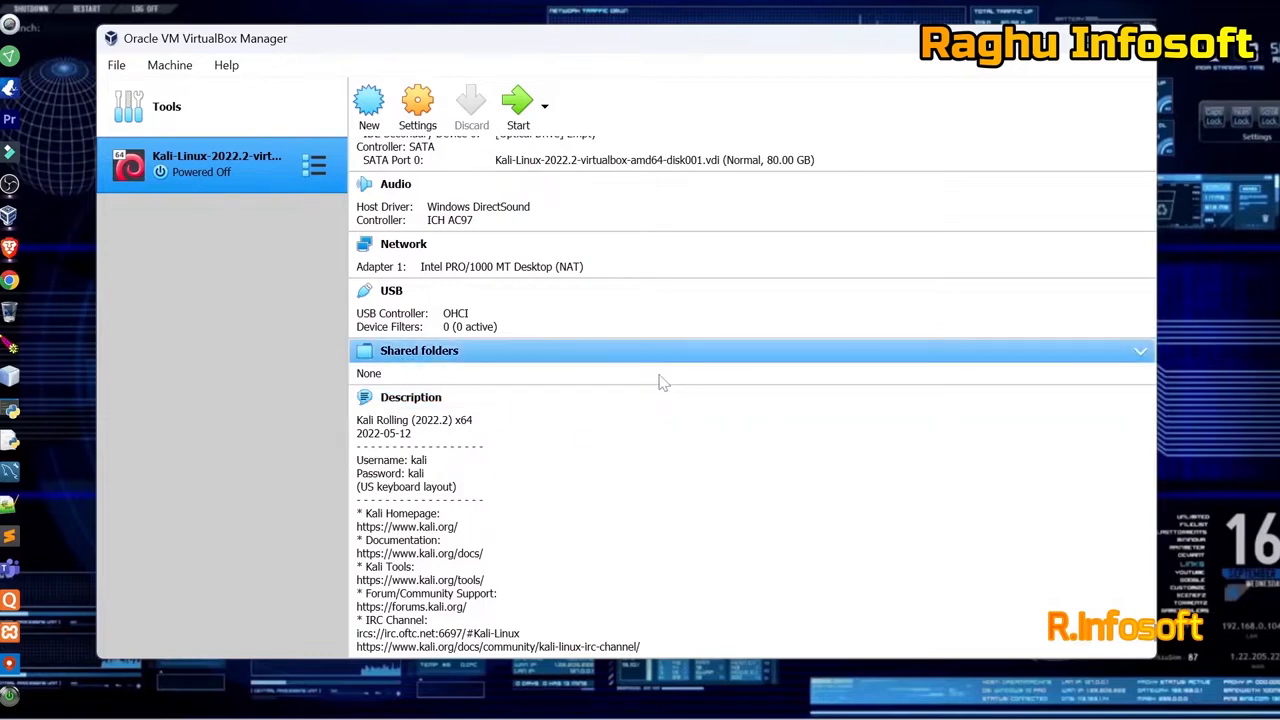
pyautogui.scroll(5, 660, 382)
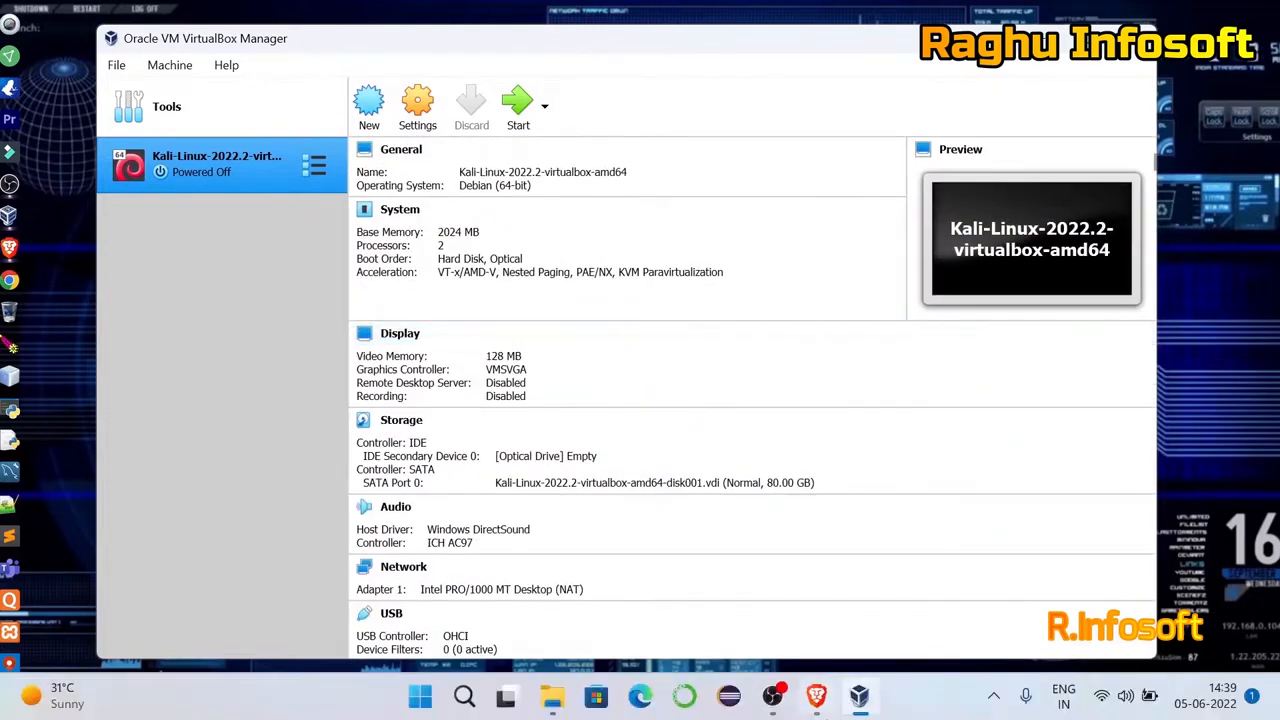
# Open the Kali VM settings and browse the Basic, Advanced, Description and Disk Encryption tabs.
pyautogui.click(440, 117)
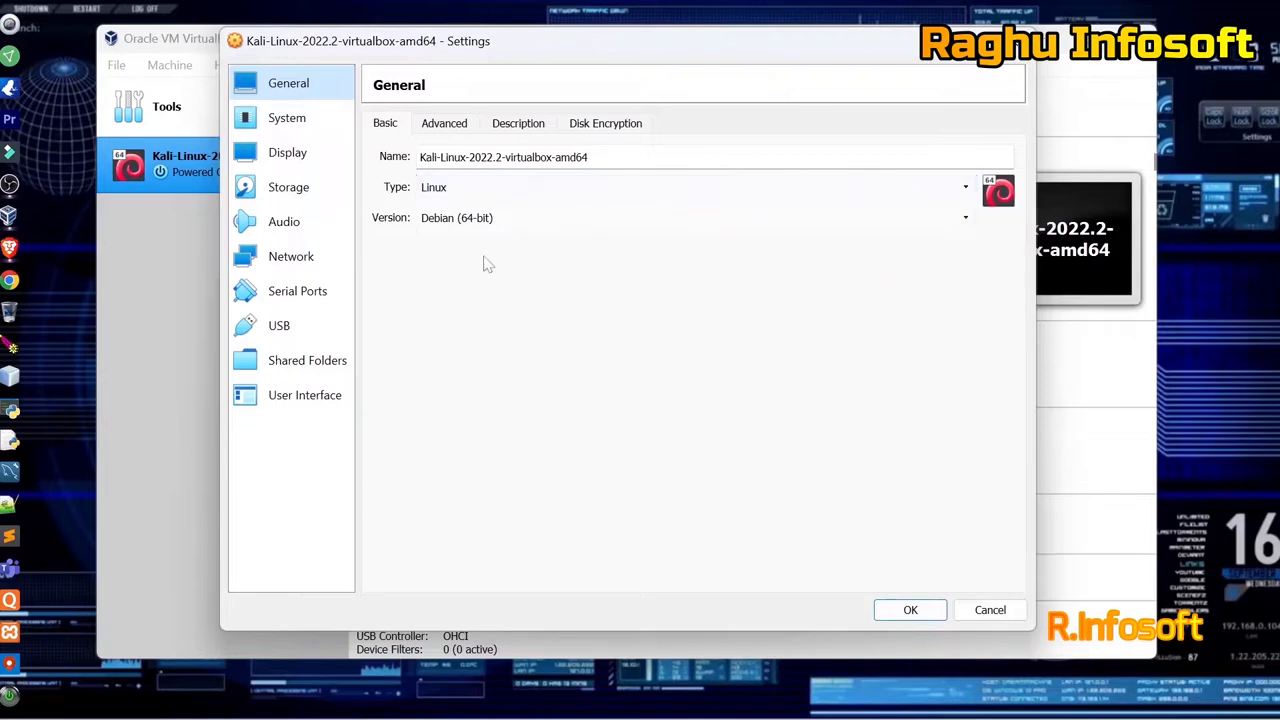
pyautogui.click(440, 123)
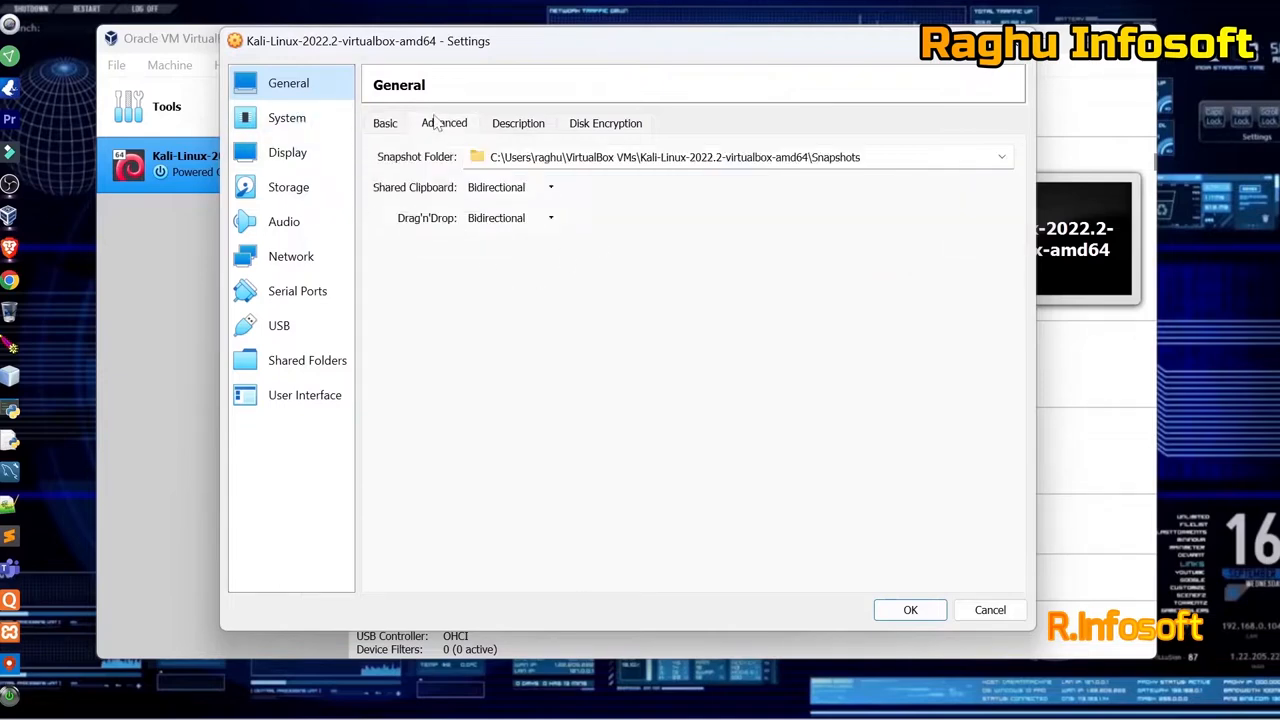
pyautogui.click(514, 130)
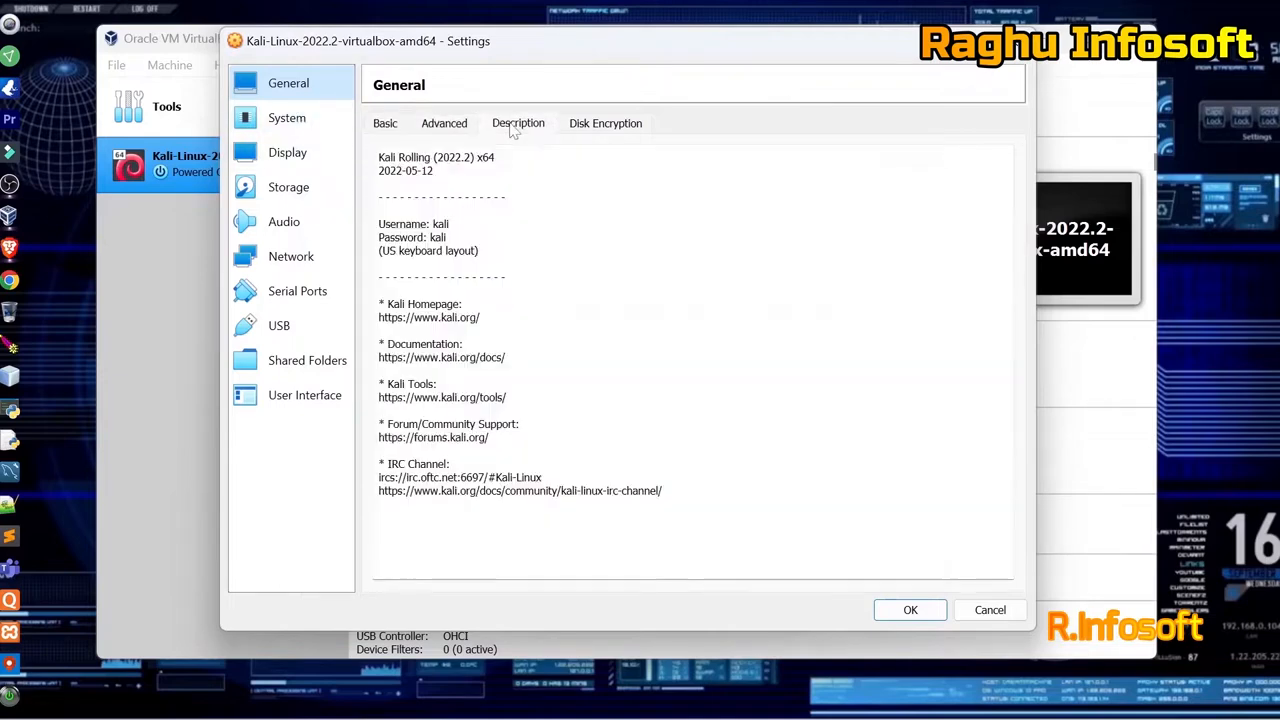
pyautogui.click(613, 134)
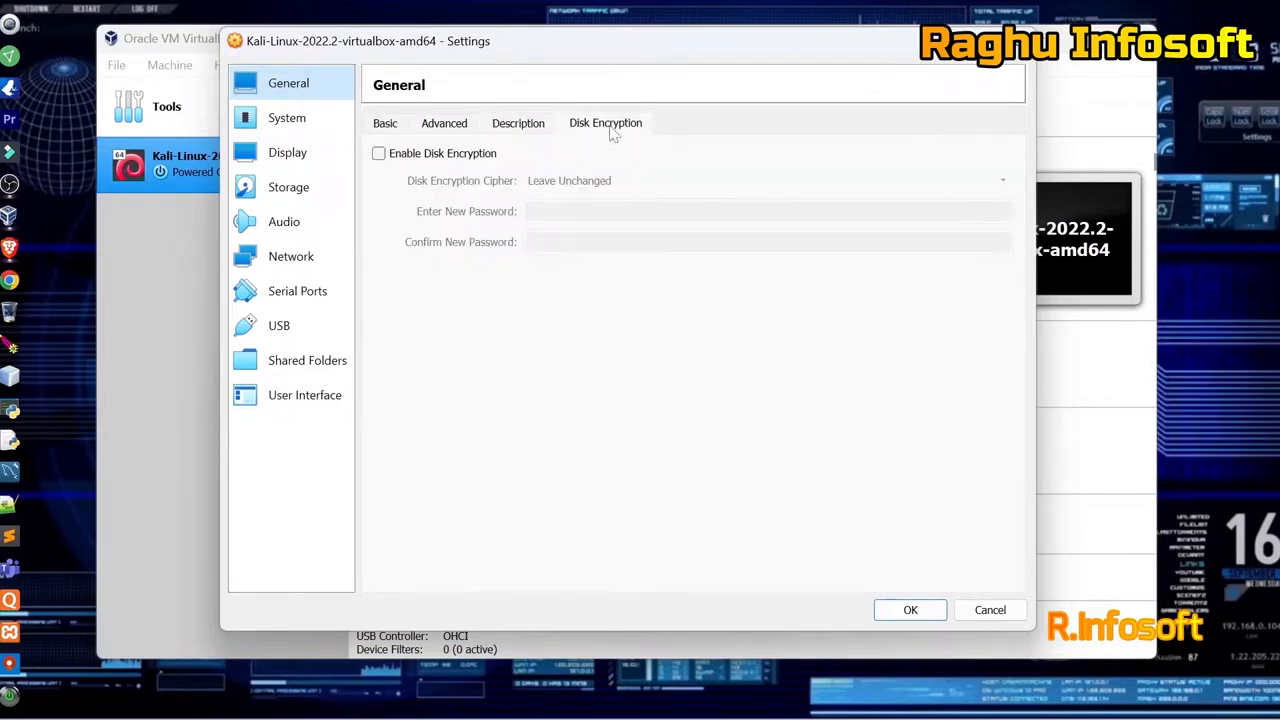
pyautogui.click(530, 124)
pyautogui.click(460, 127)
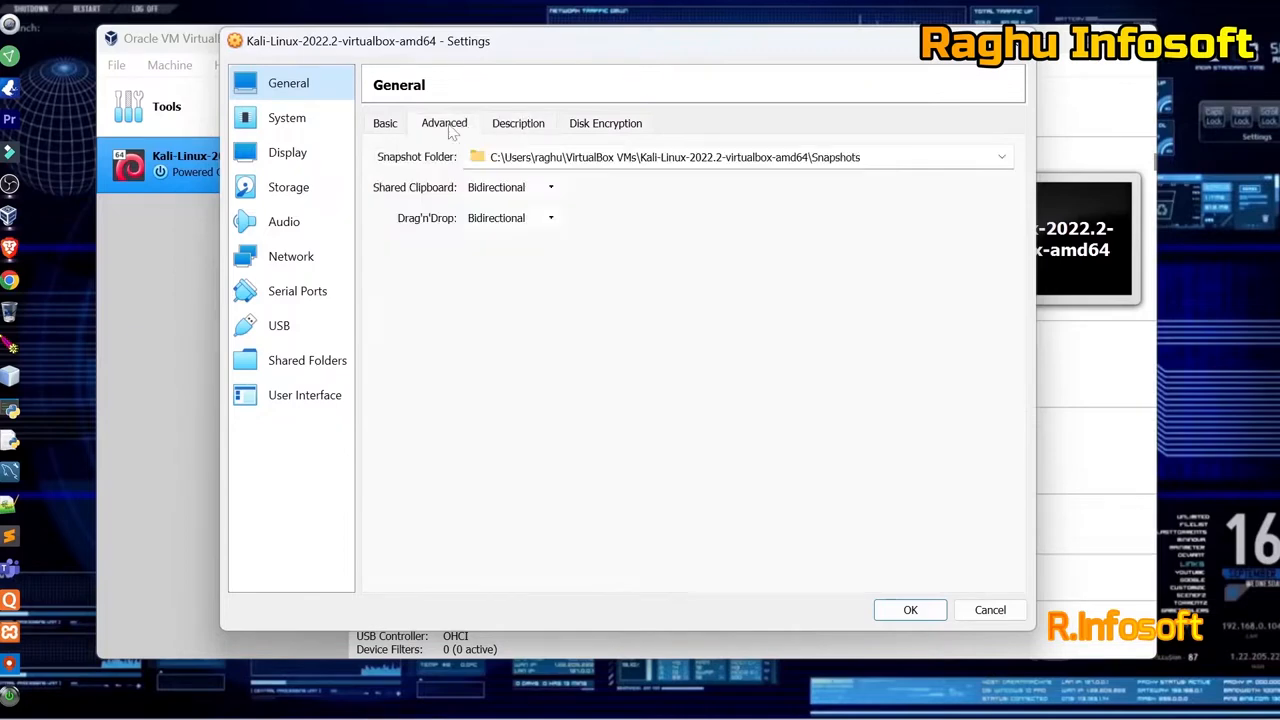
pyautogui.click(398, 134)
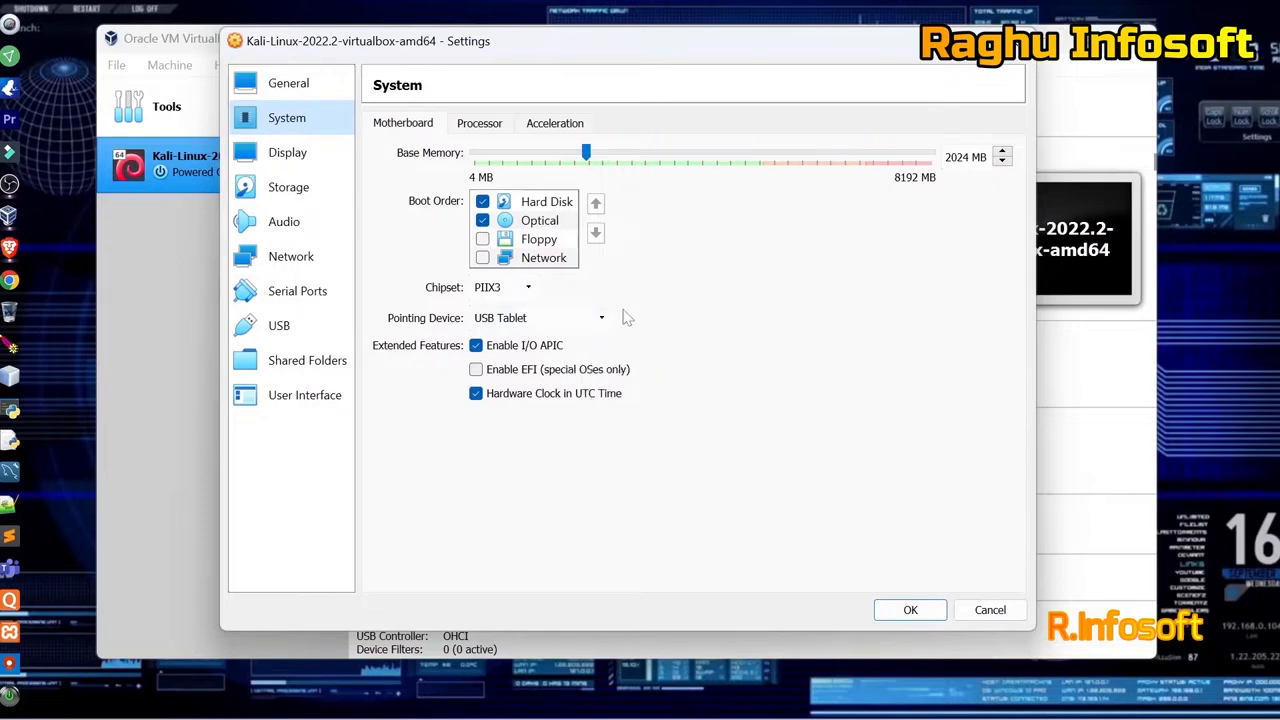
# Change the Kali VM's base memory from 2024 to 3072 MB.
pyautogui.click(964, 157)
pyautogui.press('BackSpace')
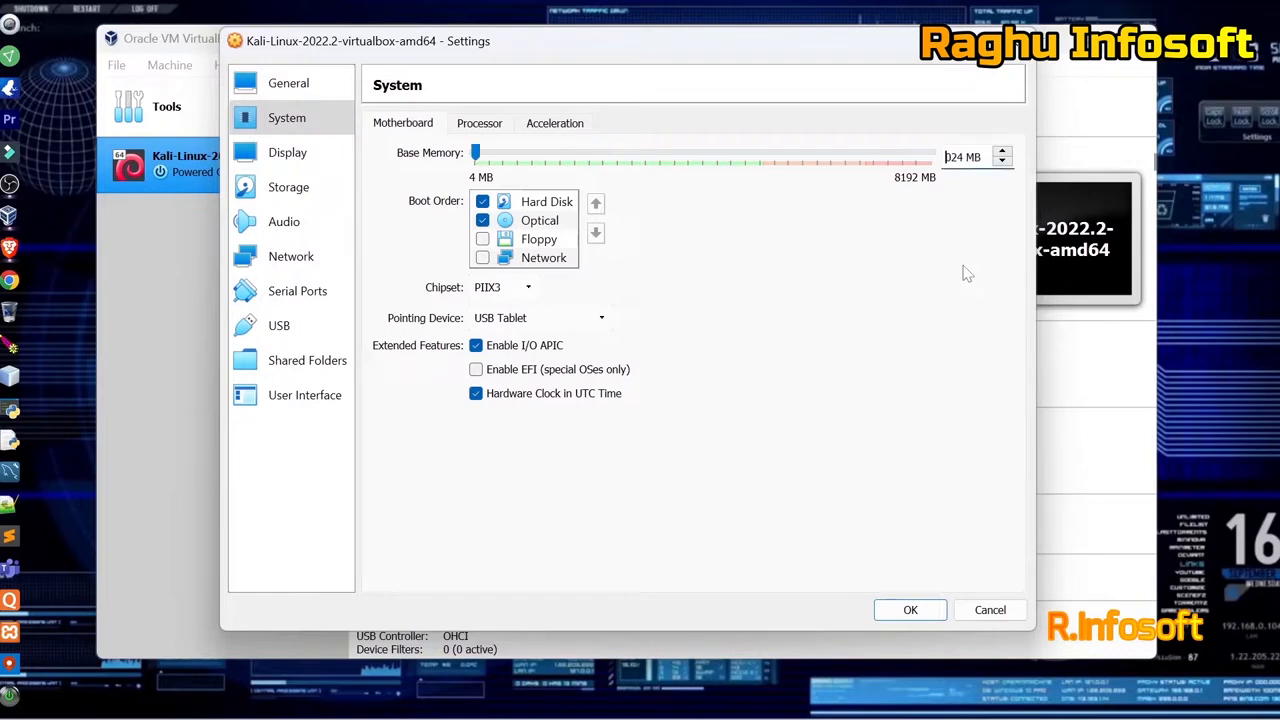
pyautogui.write('3')
pyautogui.press('BackSpace')
pyautogui.press('BackSpace')
pyautogui.write('72')
# Set the processor count to 4 and save the settings.
pyautogui.click(479, 124)
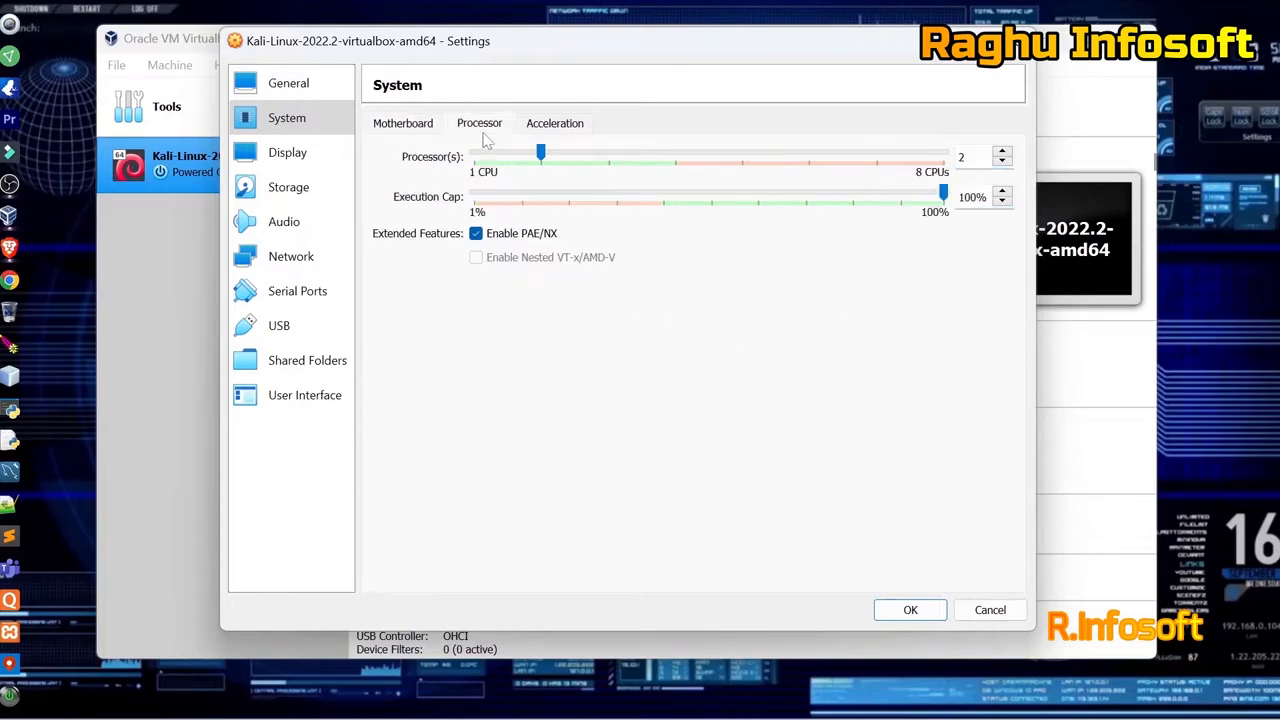
pyautogui.moveTo(543, 150); pyautogui.dragTo(651, 166)
pyautogui.click(428, 126)
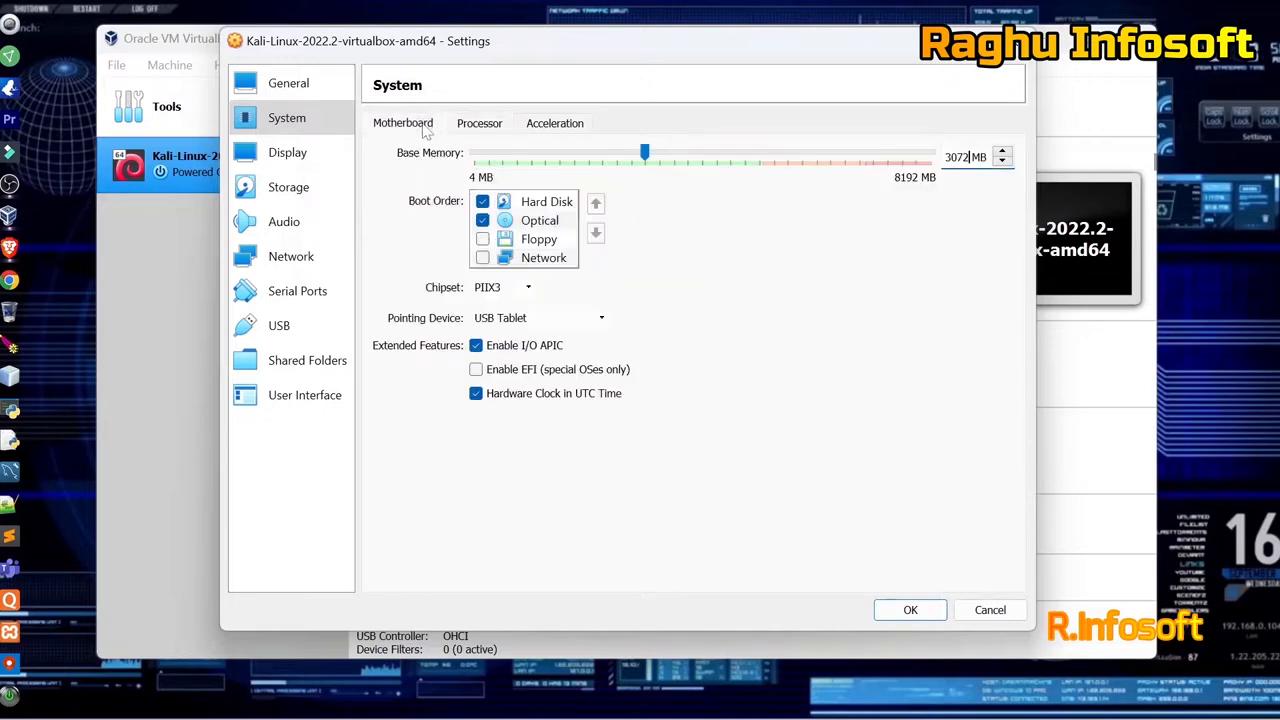
pyautogui.click(476, 134)
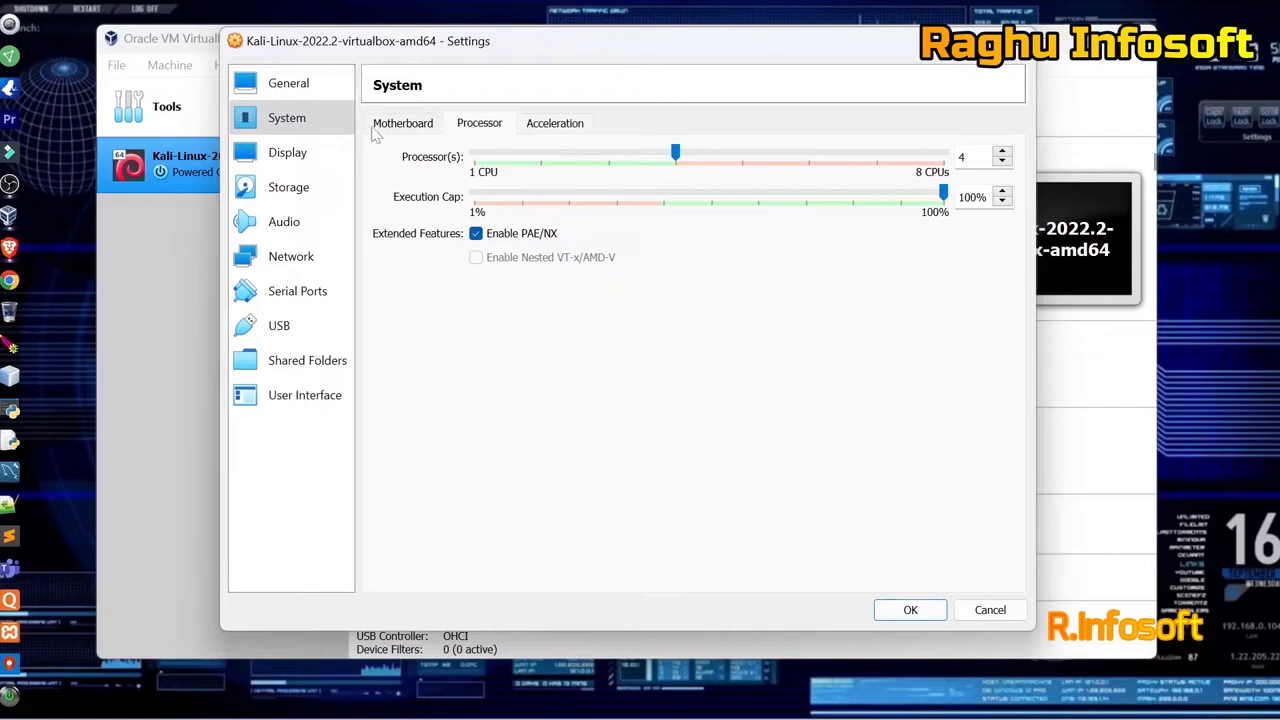
pyautogui.click(330, 156)
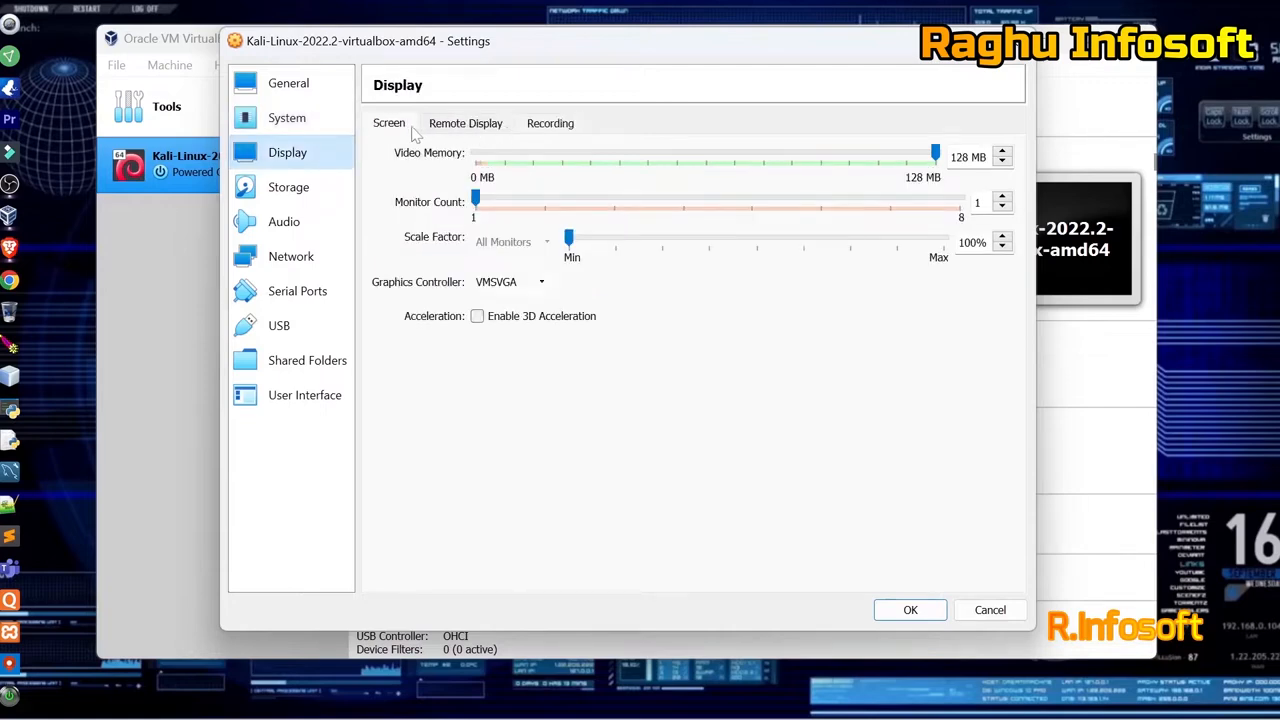
pyautogui.click(325, 120)
pyautogui.click(896, 612)
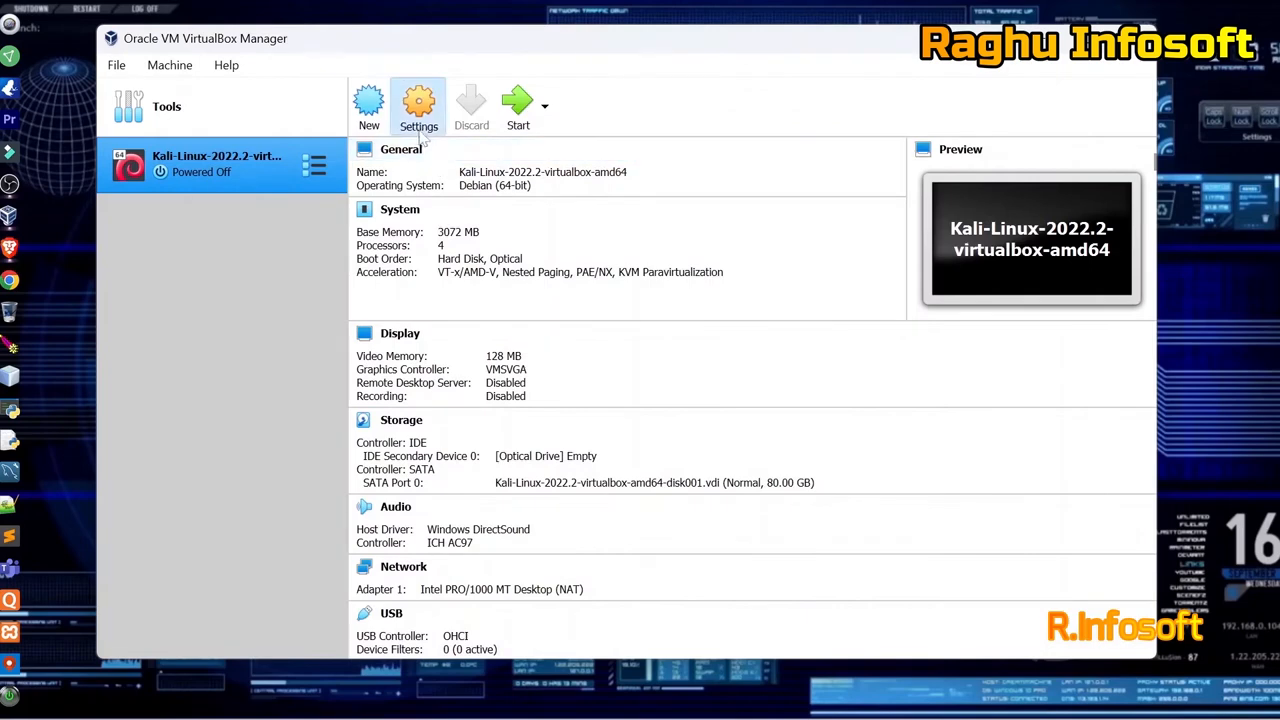
# Reopen the Kali VM settings and look through General, System, Display and Storage pages.
pyautogui.click(420, 120)
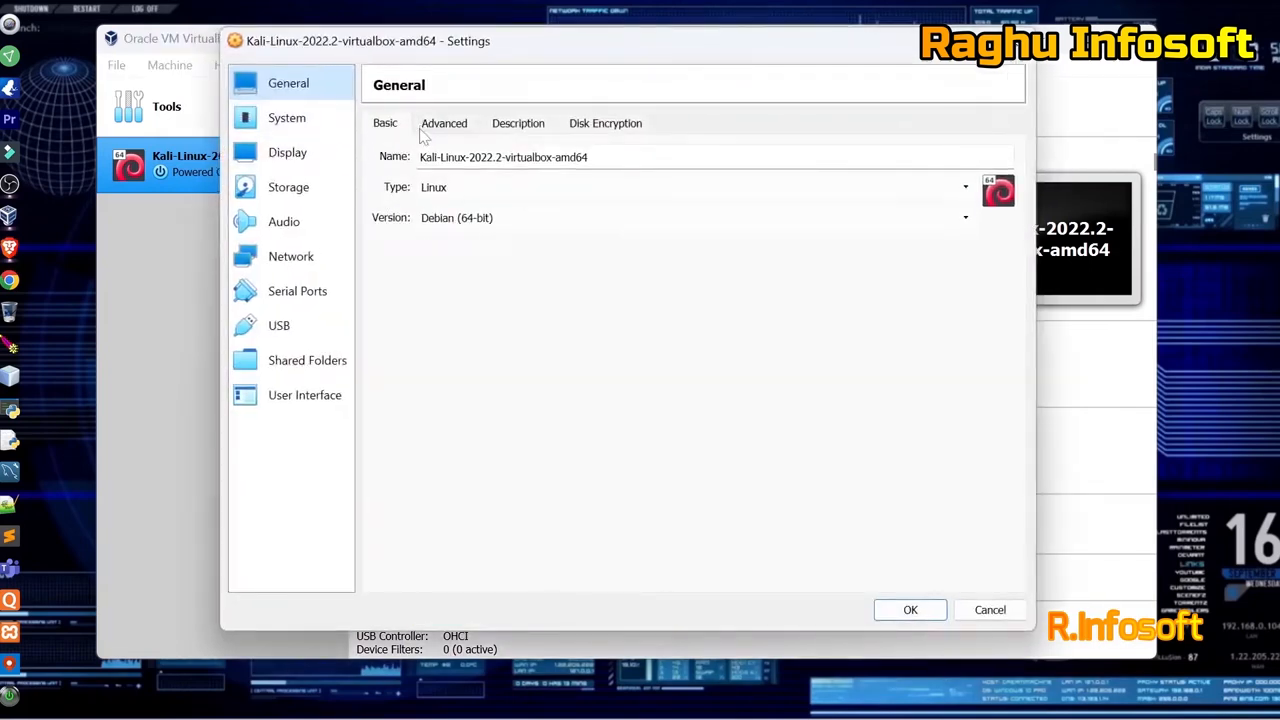
pyautogui.click(440, 127)
pyautogui.click(512, 125)
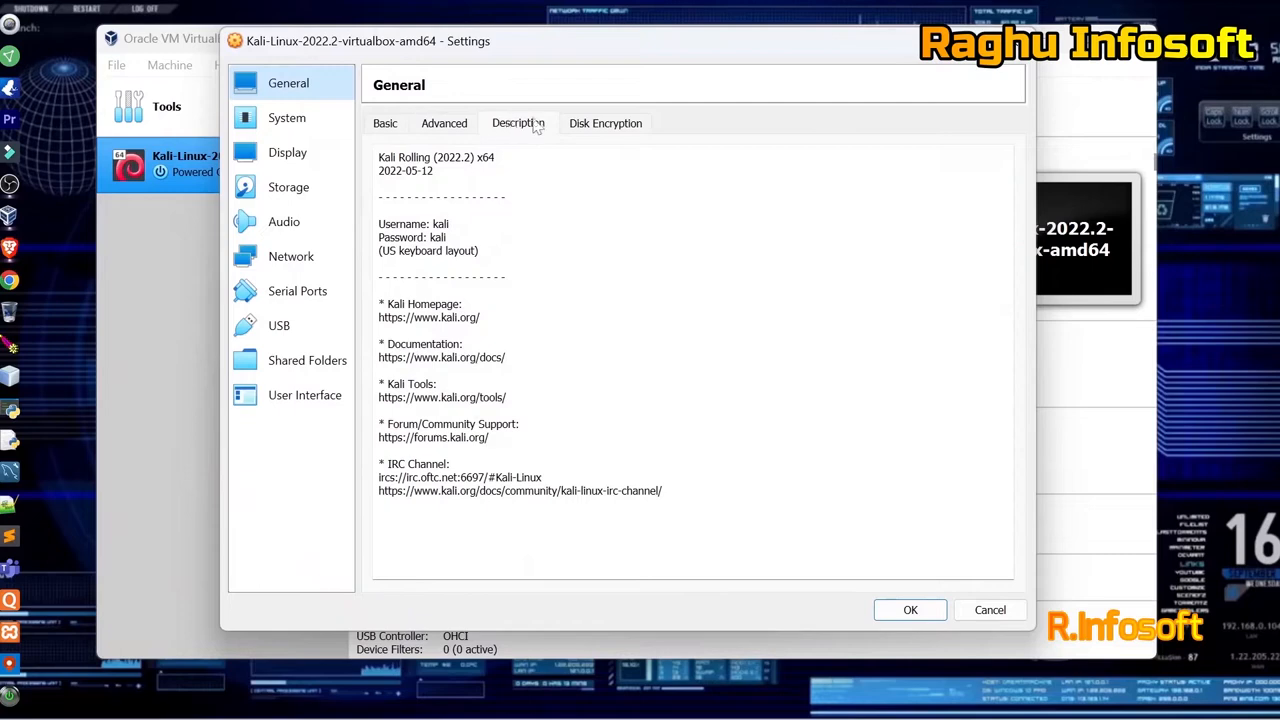
pyautogui.click(603, 124)
pyautogui.click(302, 124)
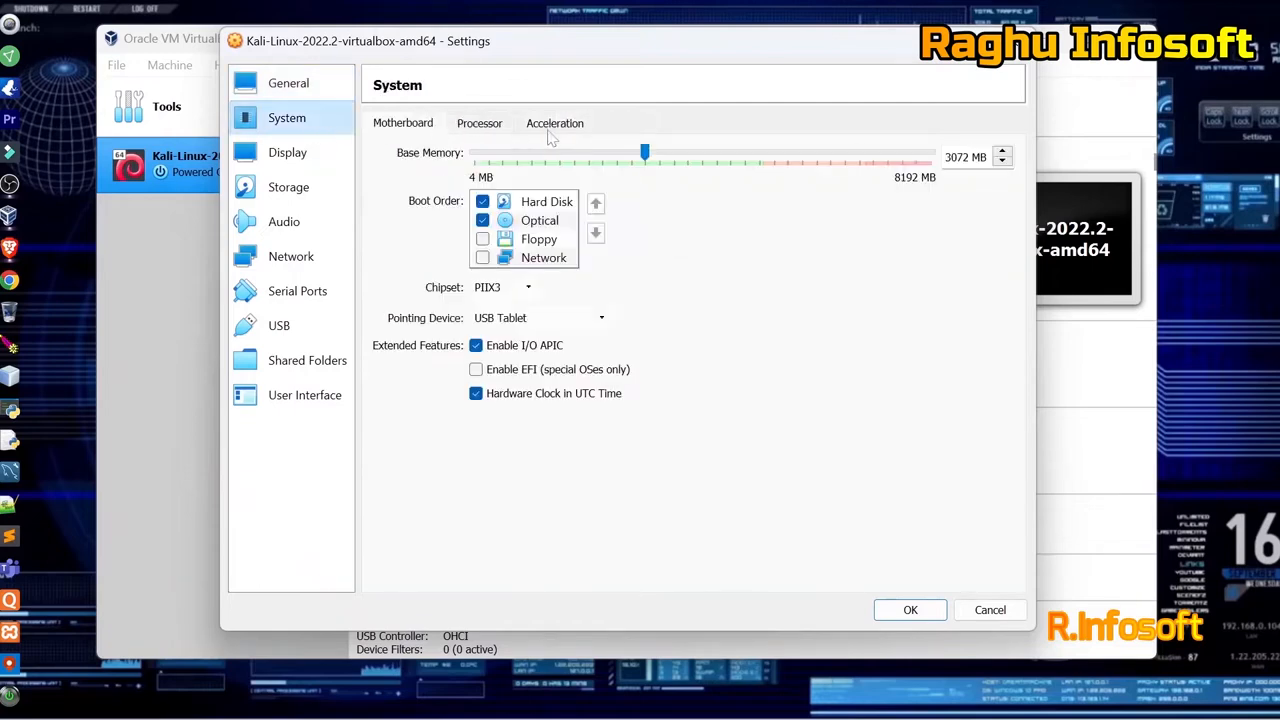
pyautogui.click(482, 127)
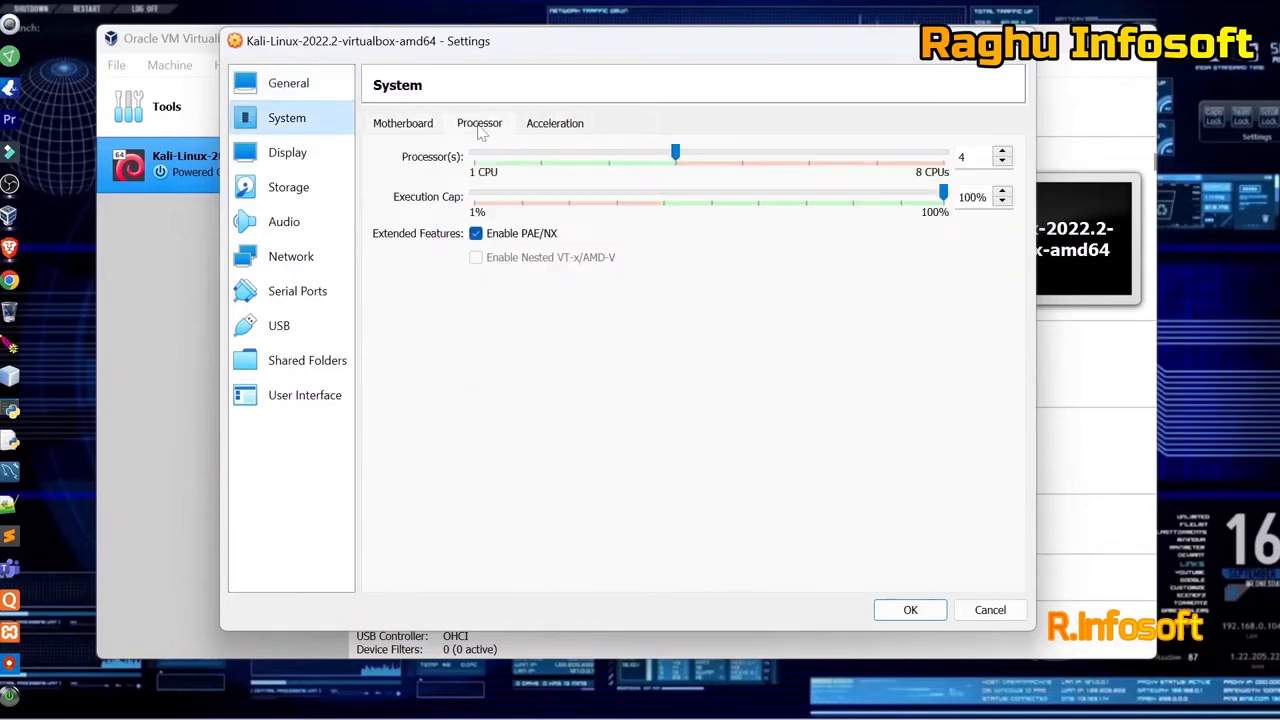
pyautogui.click(540, 130)
pyautogui.click(300, 160)
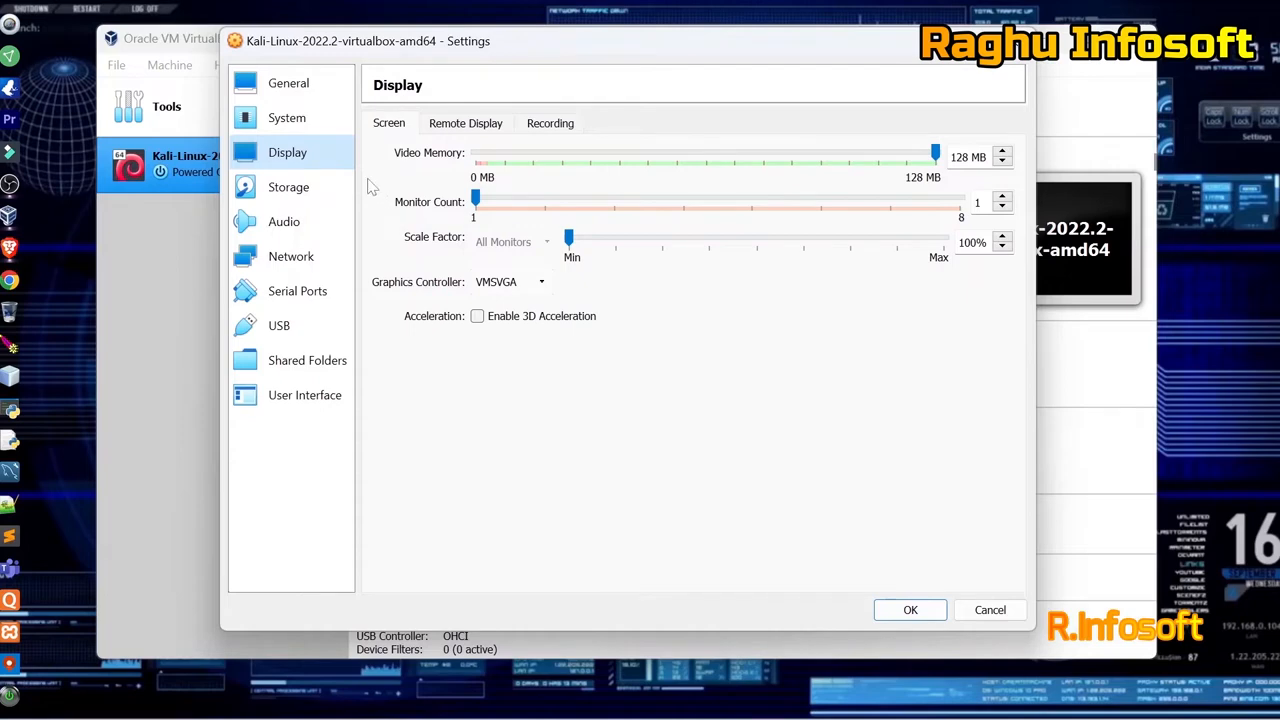
pyautogui.click(313, 192)
pyautogui.click(287, 118)
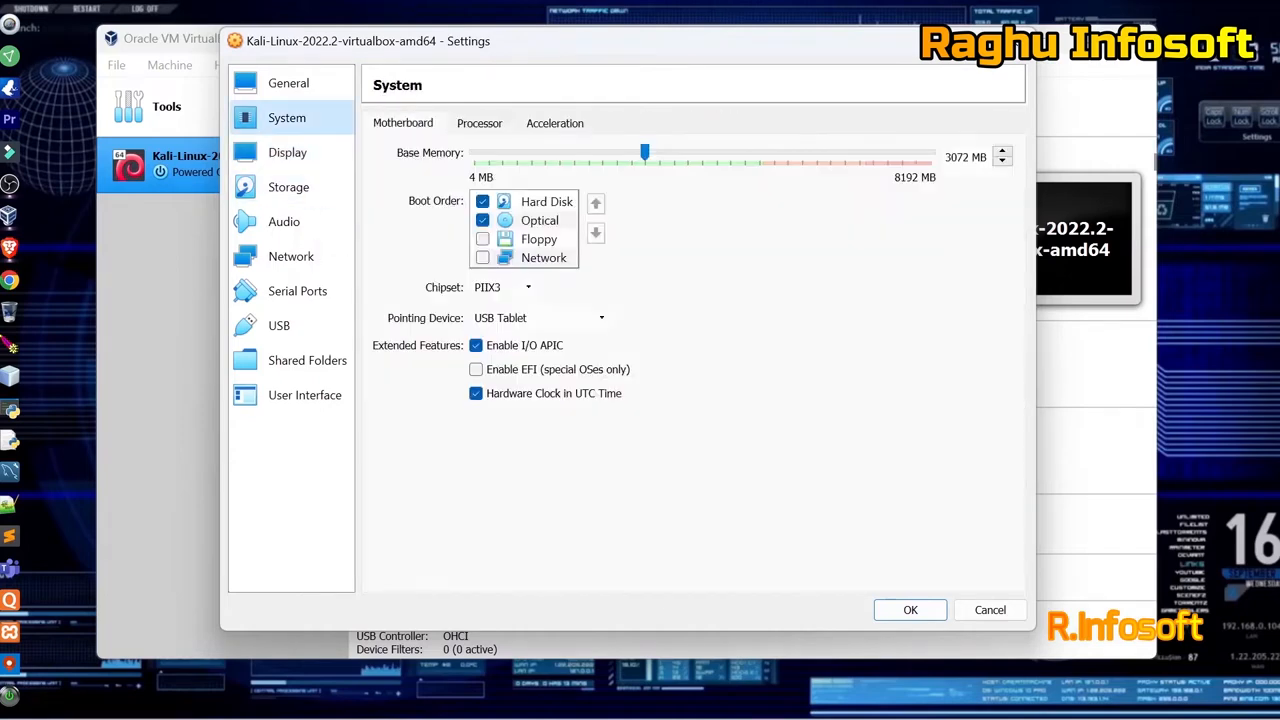
# Set base memory to 4048 MB, then check Processor, Display and Storage pages.
pyautogui.press('BackSpace')
pyautogui.press('BackSpace')
pyautogui.press('BackSpace')
pyautogui.press('BackSpace')
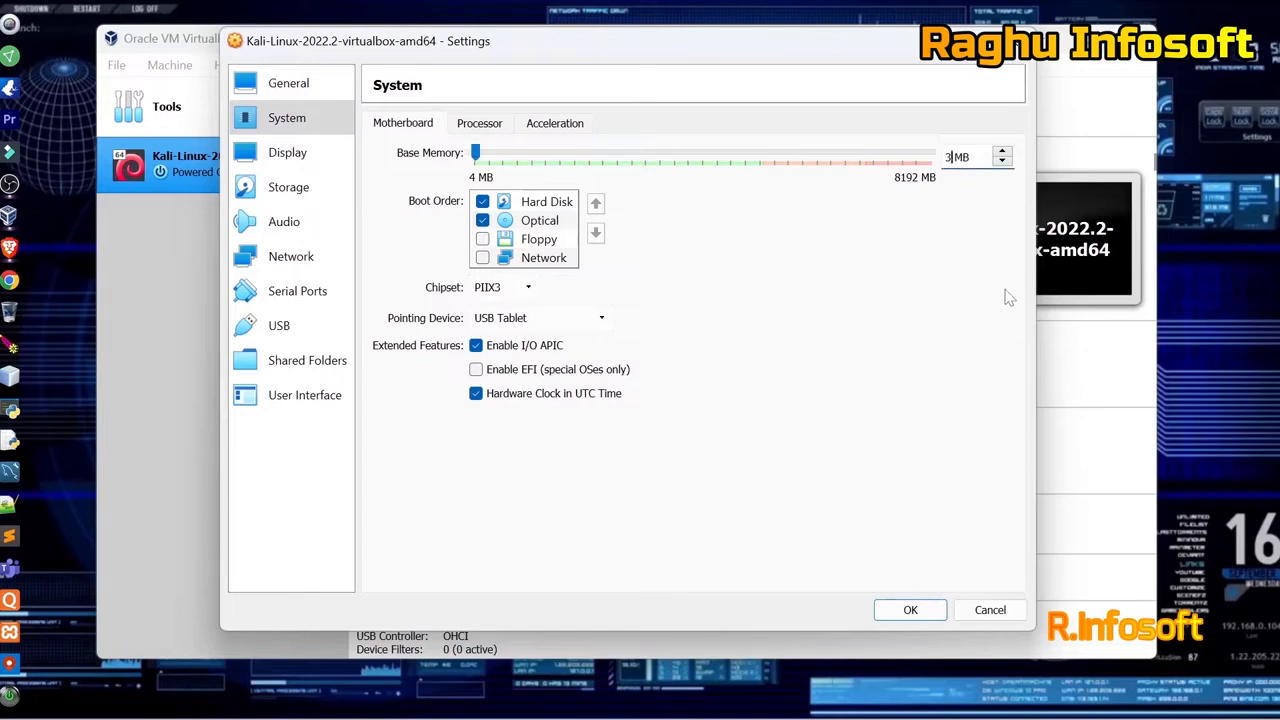
pyautogui.write('4048')
pyautogui.click(490, 128)
pyautogui.click(414, 121)
pyautogui.click(480, 127)
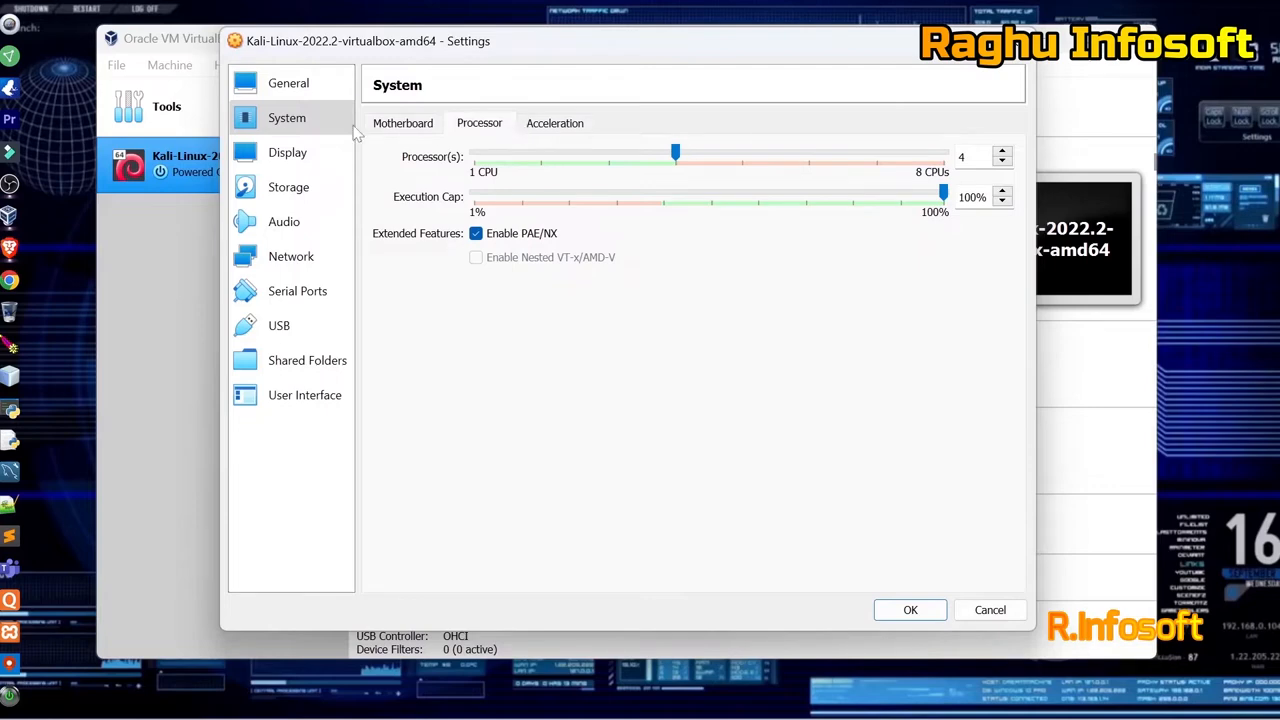
pyautogui.click(311, 157)
pyautogui.click(320, 189)
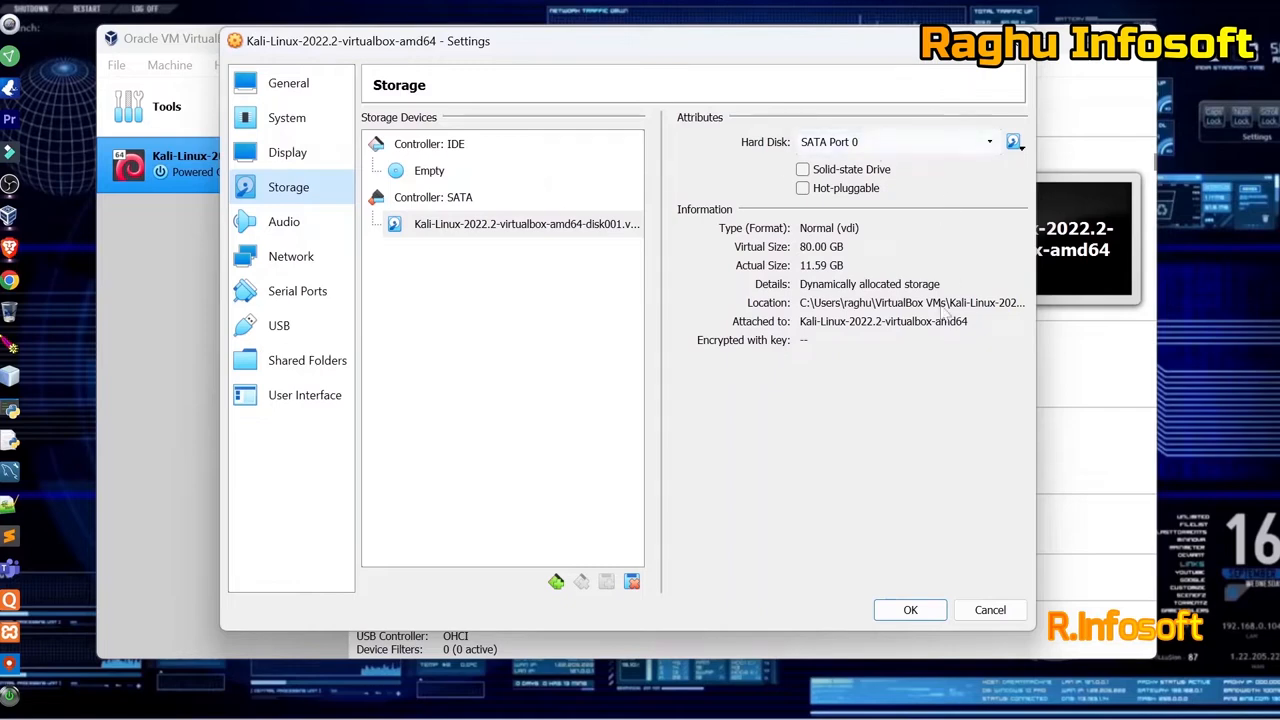
# Inspect the hard disk and IDE controller, view Audio, and keep NAT networking.
pyautogui.click(1014, 143)
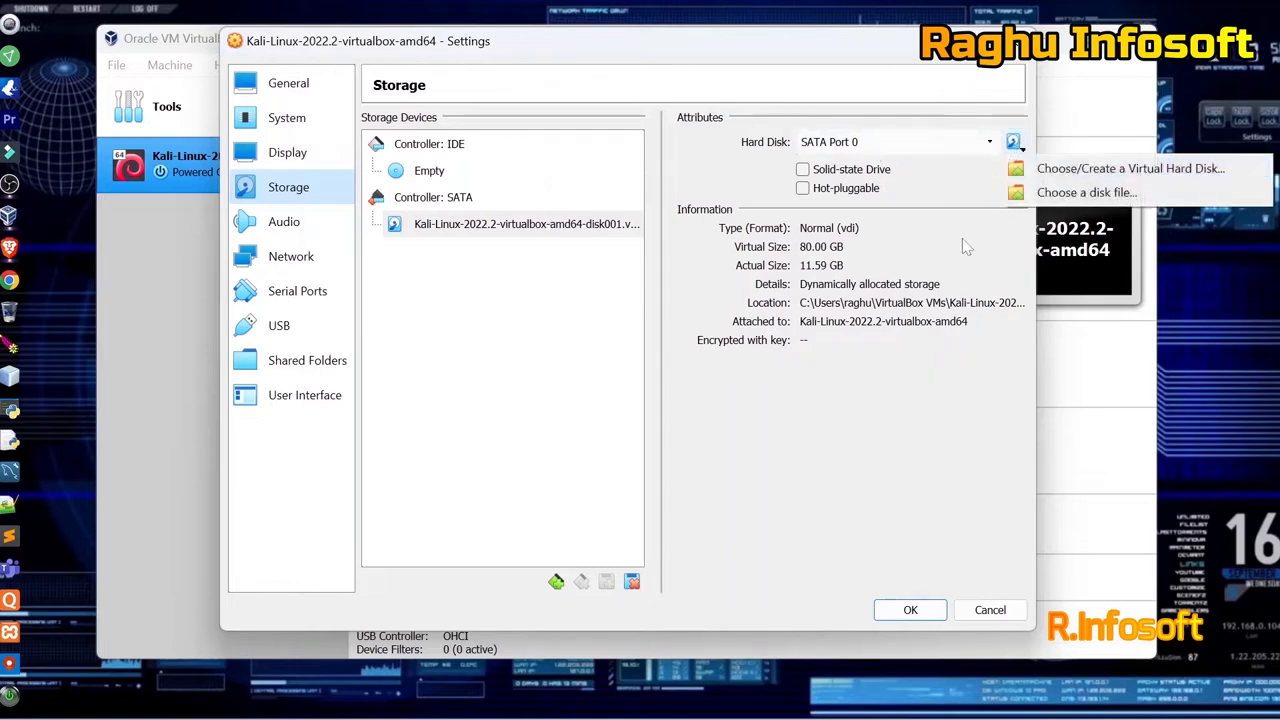
pyautogui.click(932, 372)
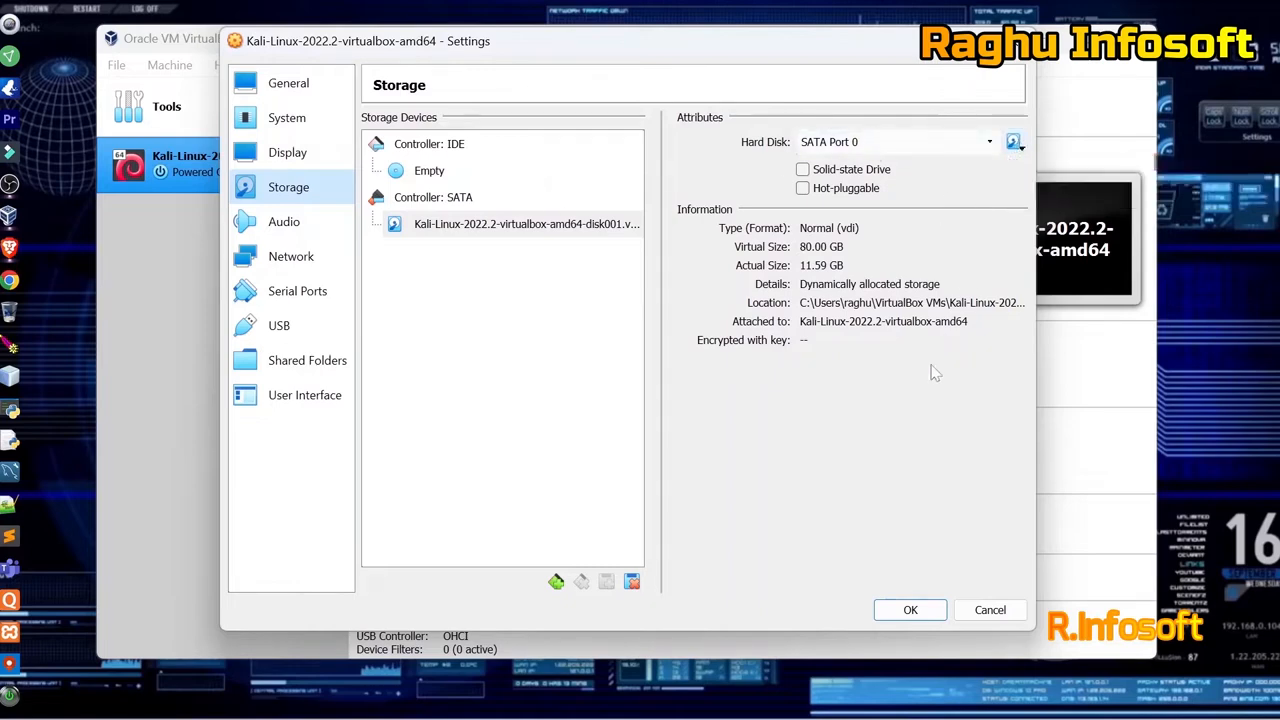
pyautogui.click(470, 147)
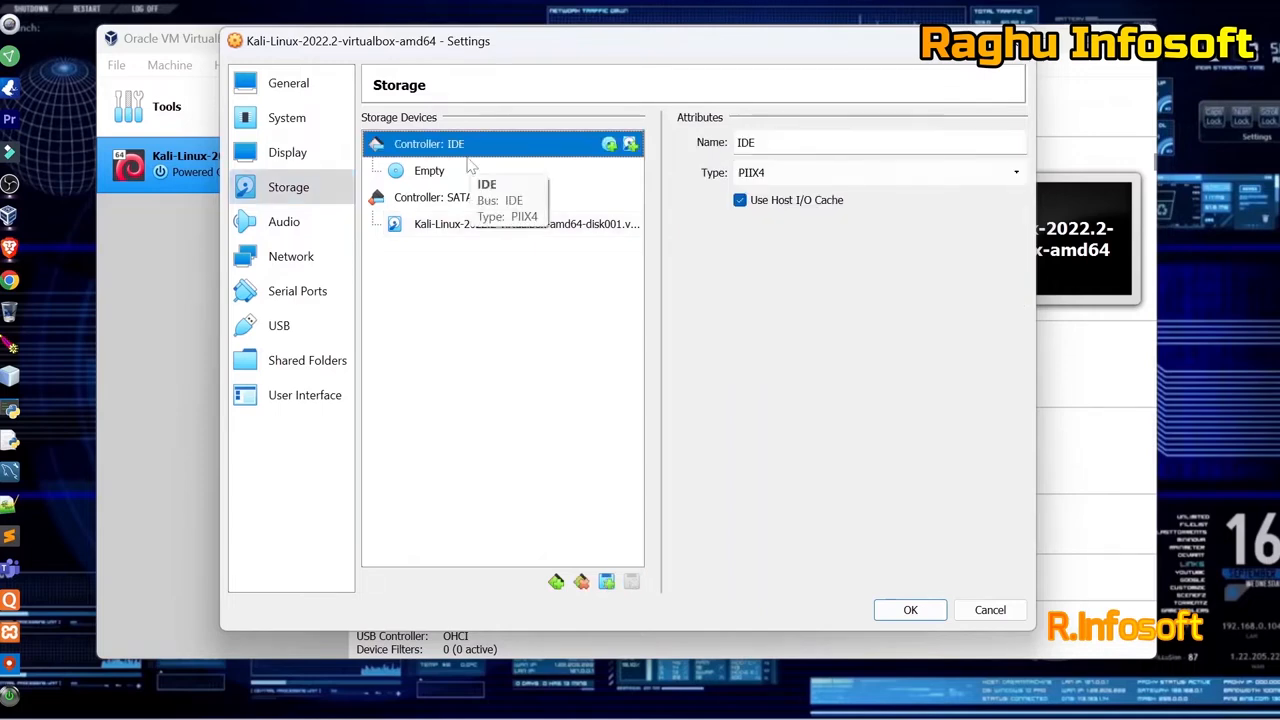
pyautogui.click(308, 221)
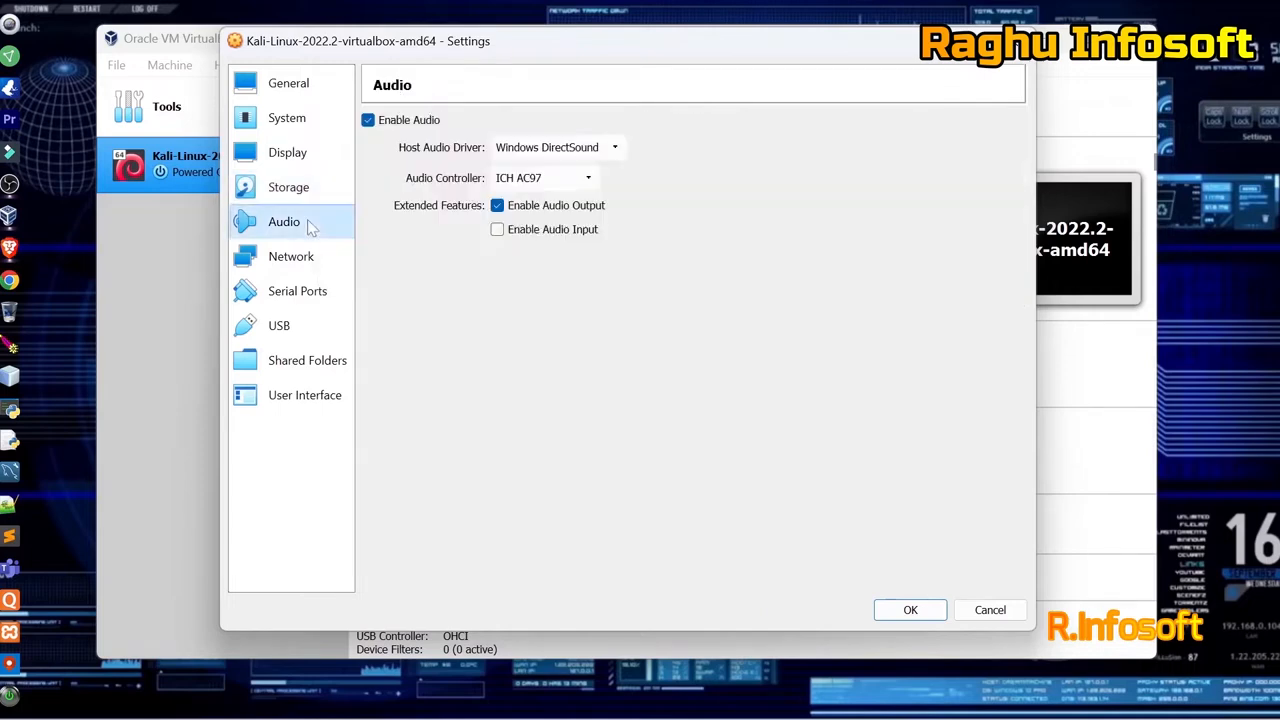
pyautogui.click(310, 256)
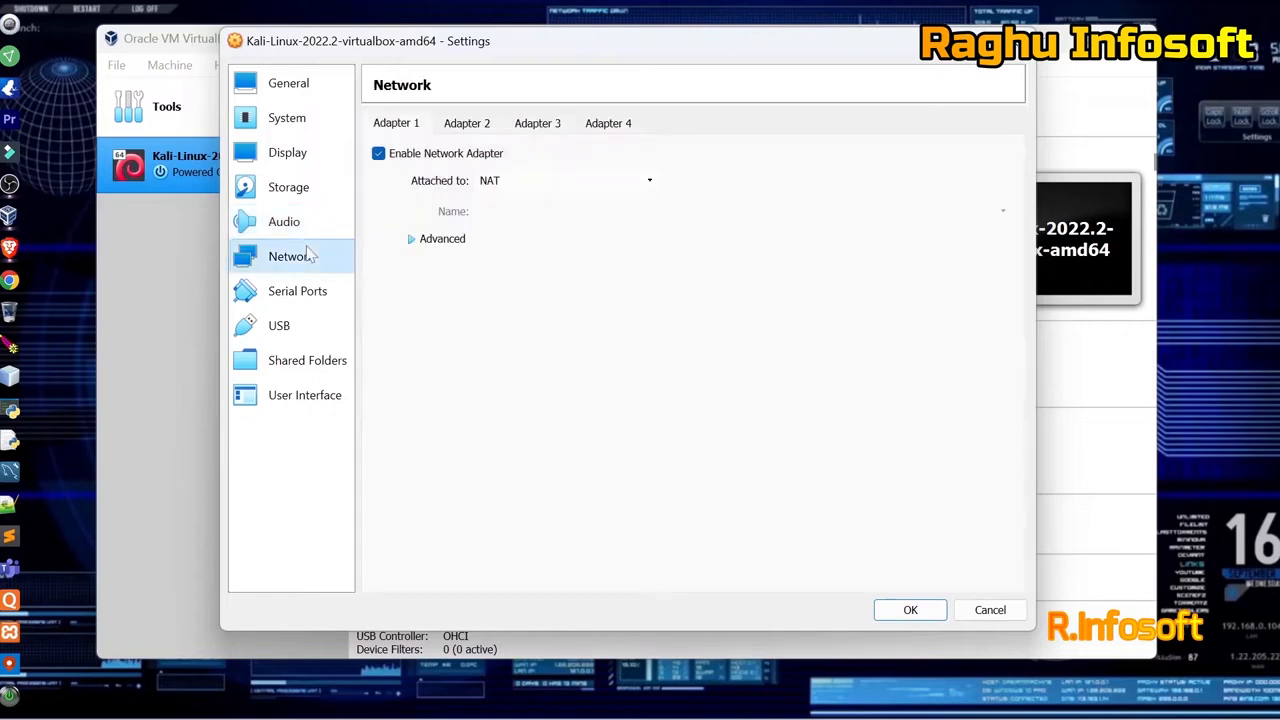
pyautogui.click(532, 180)
pyautogui.click(820, 277)
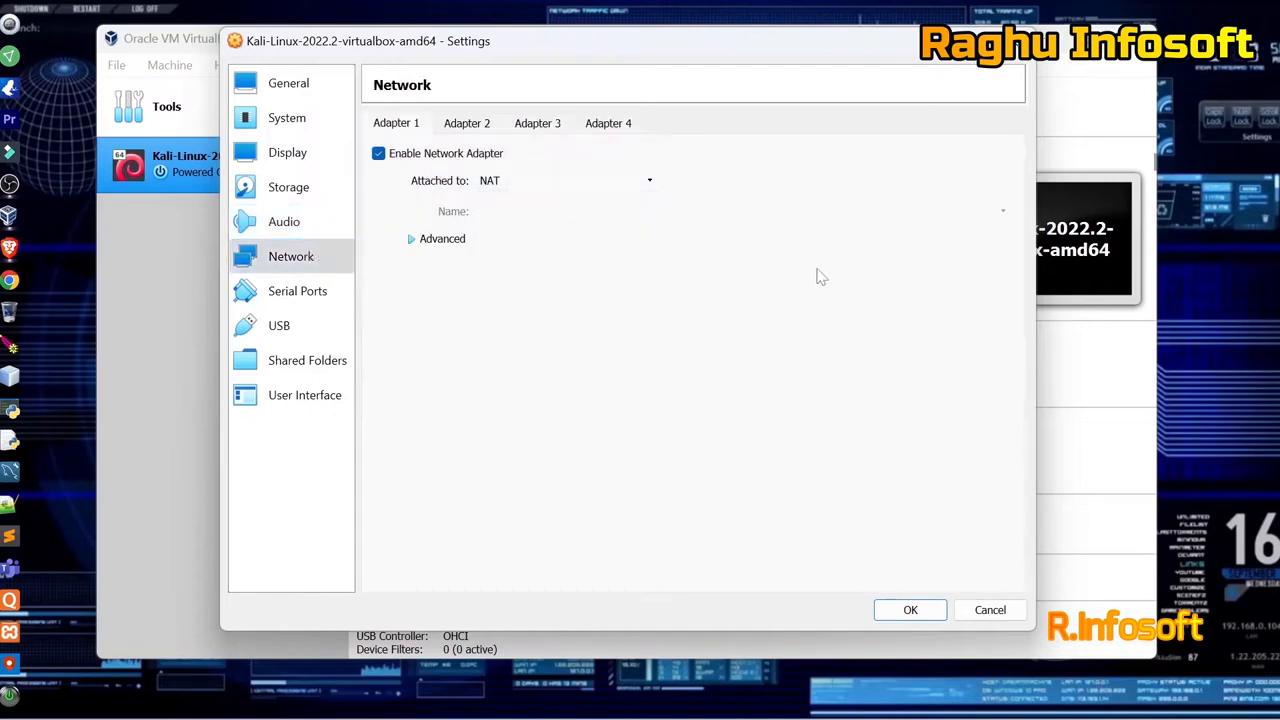
# Browse Serial Ports, USB, Shared Folders and User Interface, ending on General.
pyautogui.click(332, 297)
pyautogui.click(300, 325)
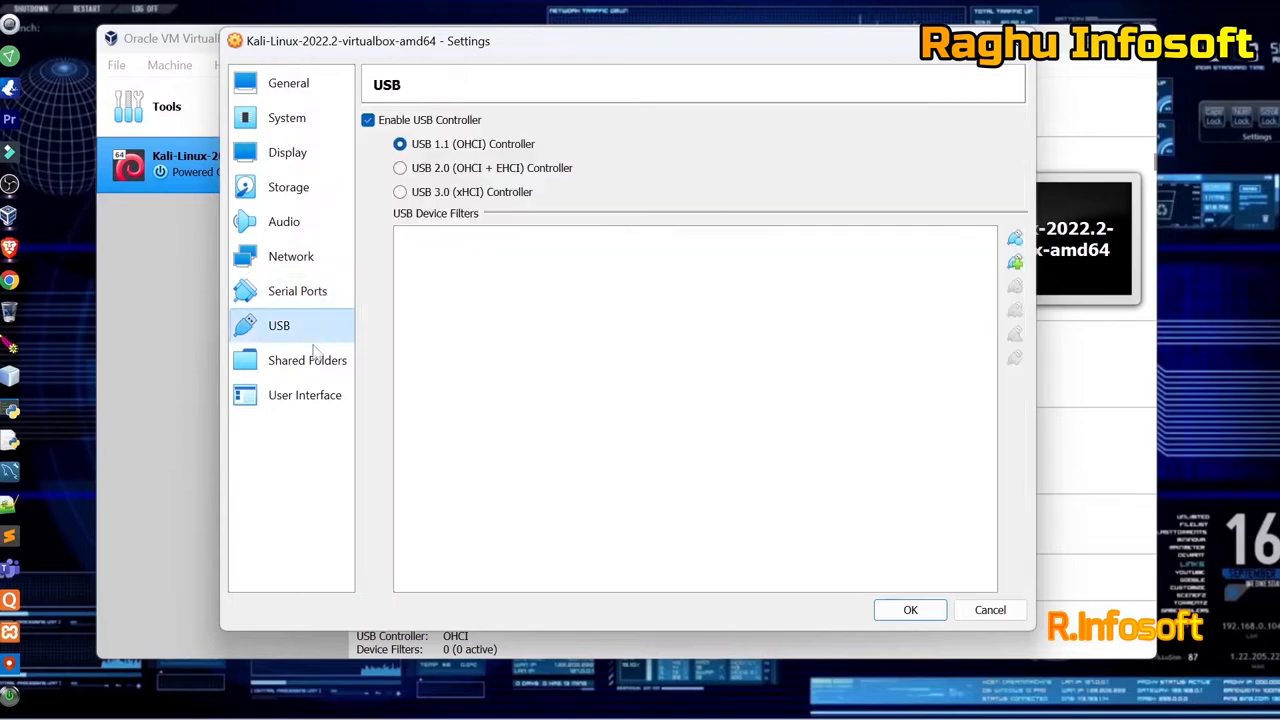
pyautogui.click(316, 358)
pyautogui.click(318, 397)
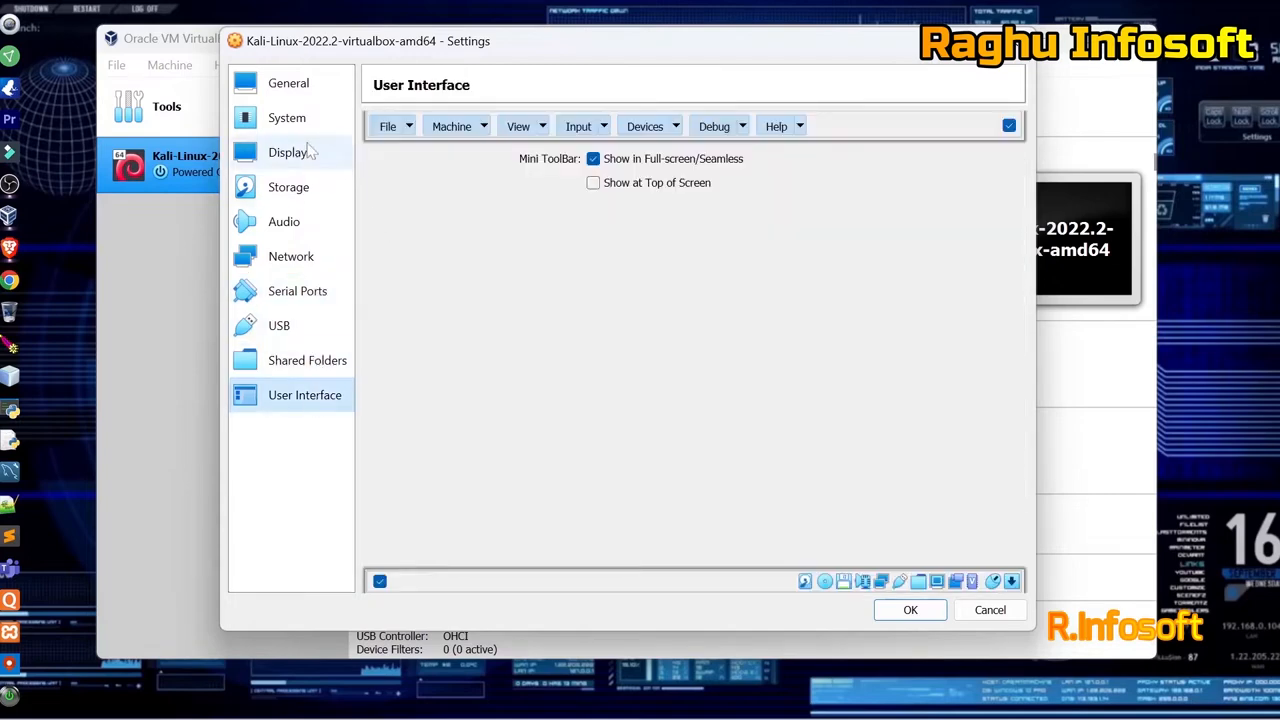
pyautogui.click(292, 86)
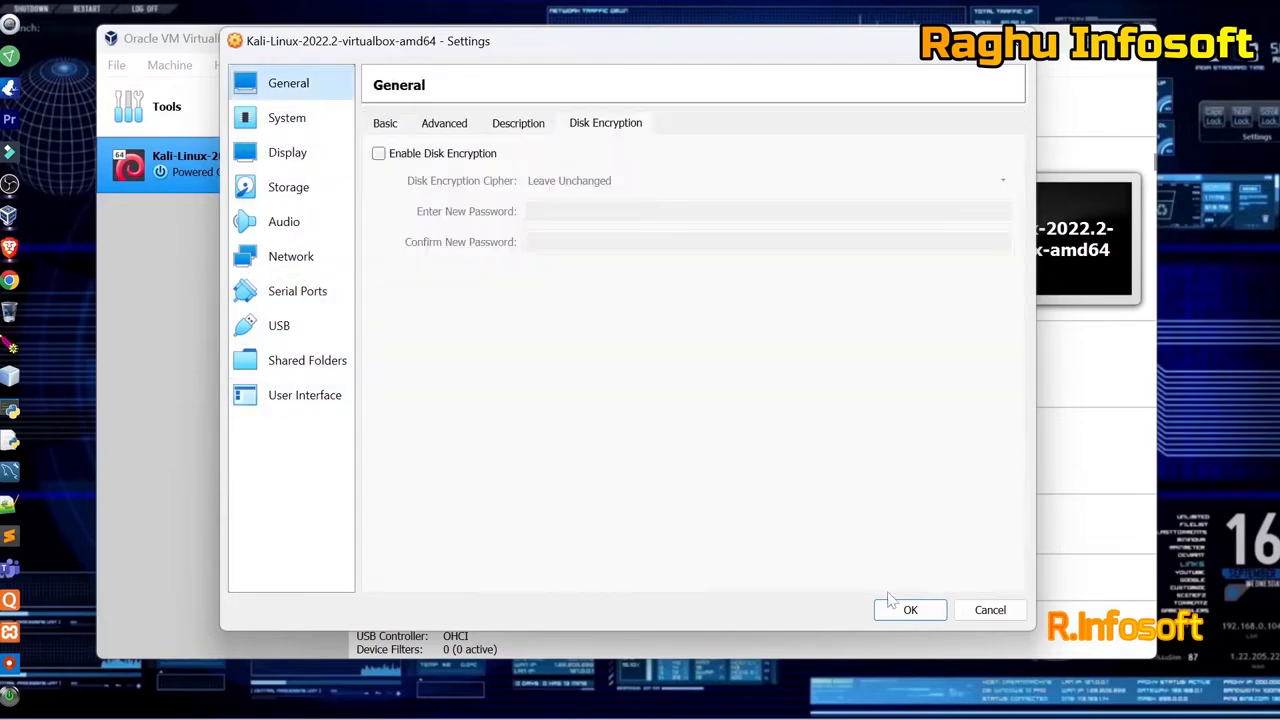
# Review the General and System settings, confirming 4048 MB base memory, and save them.
pyautogui.click(502, 122)
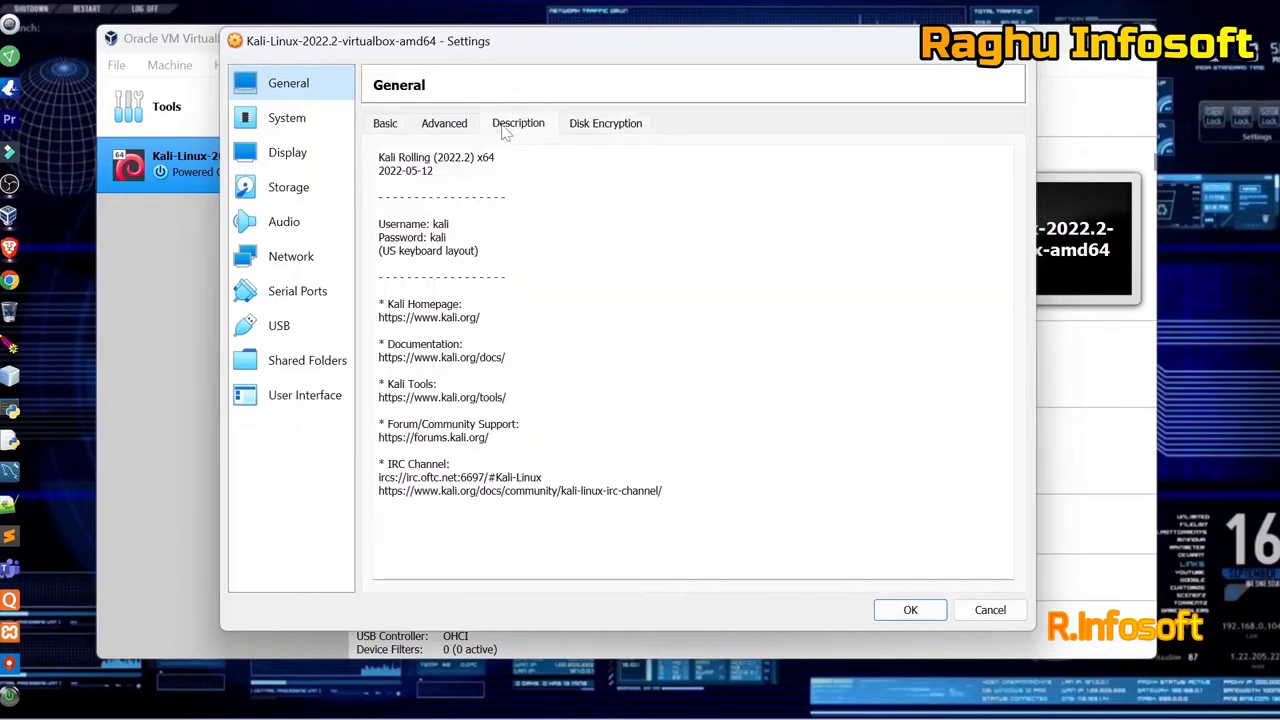
pyautogui.click(446, 127)
pyautogui.click(390, 124)
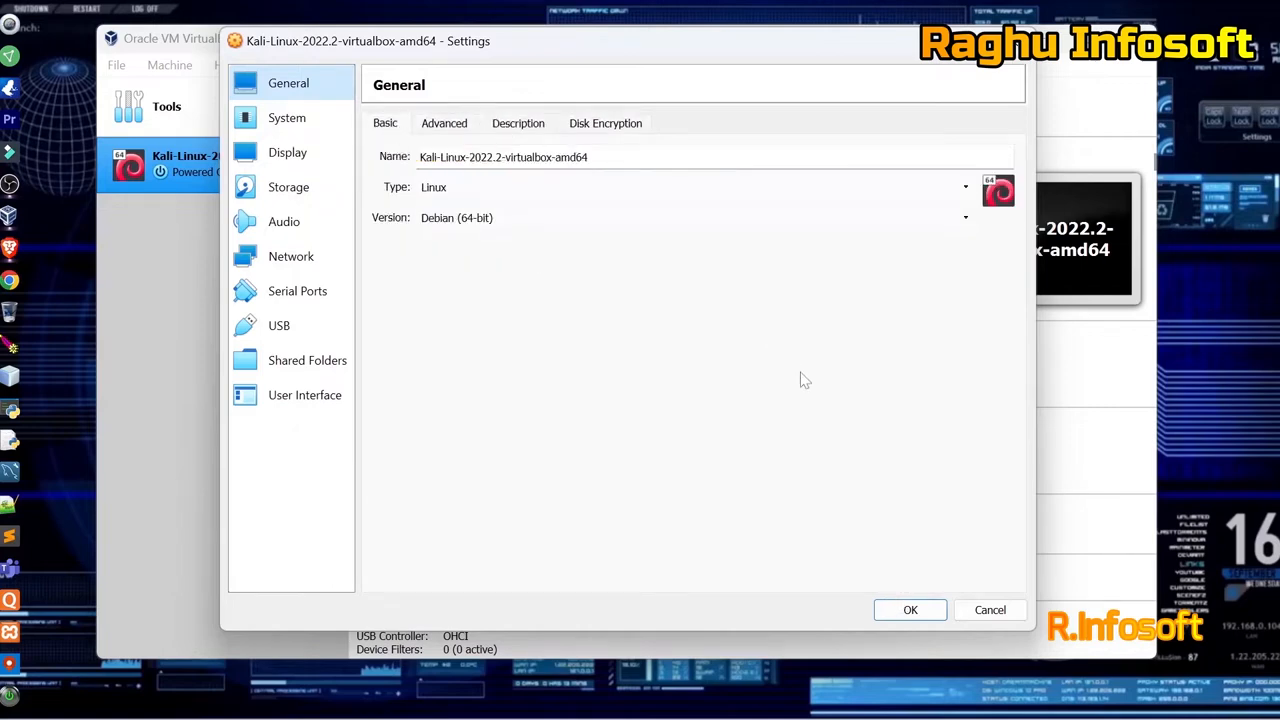
pyautogui.click(297, 125)
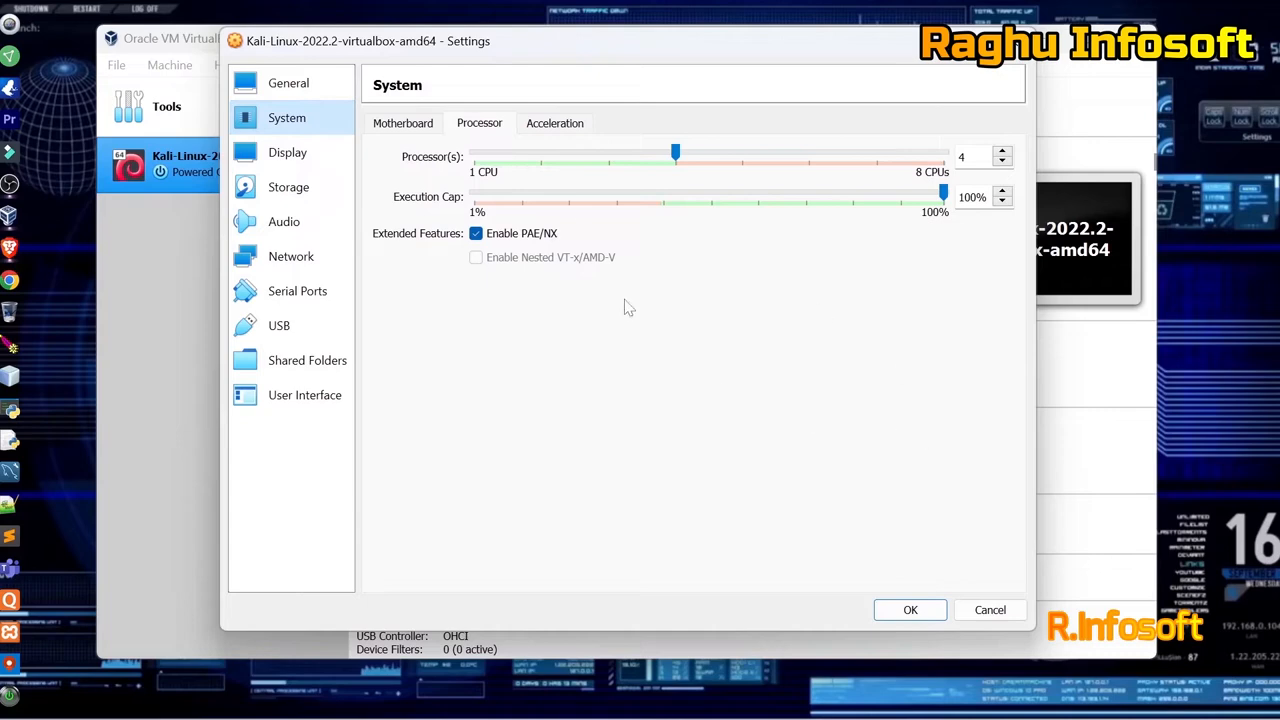
pyautogui.click(422, 124)
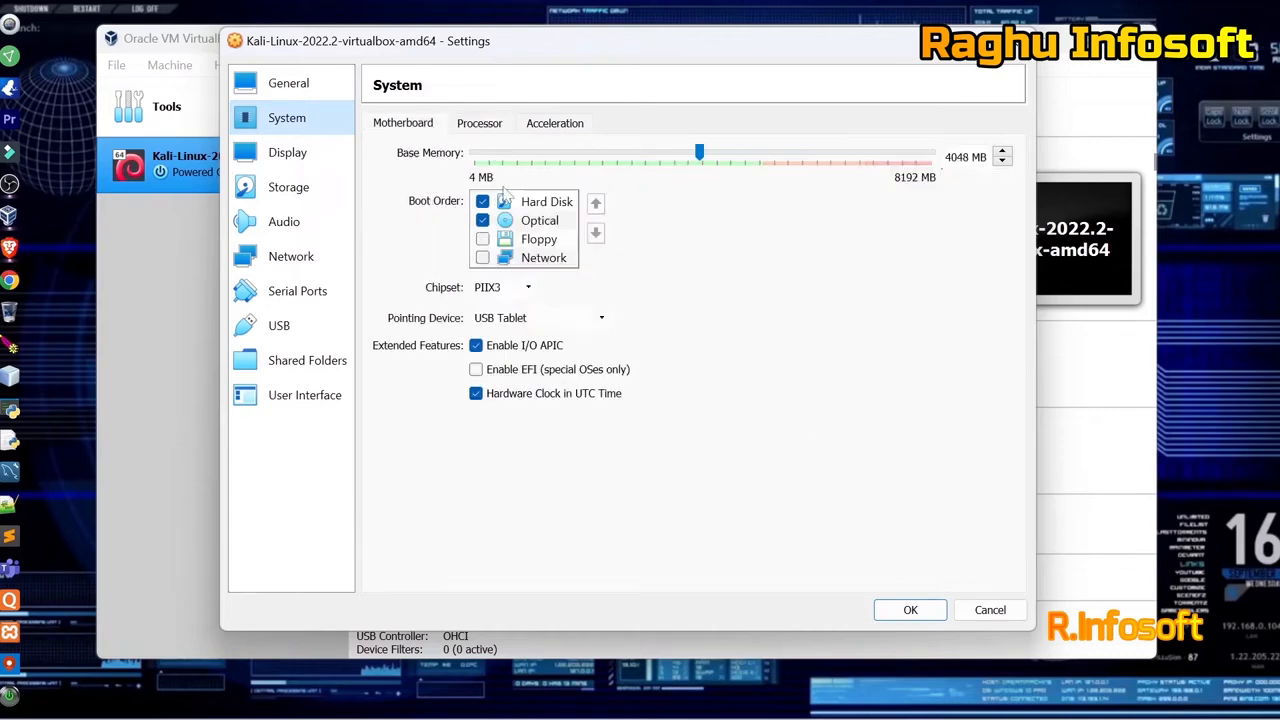
pyautogui.click(912, 609)
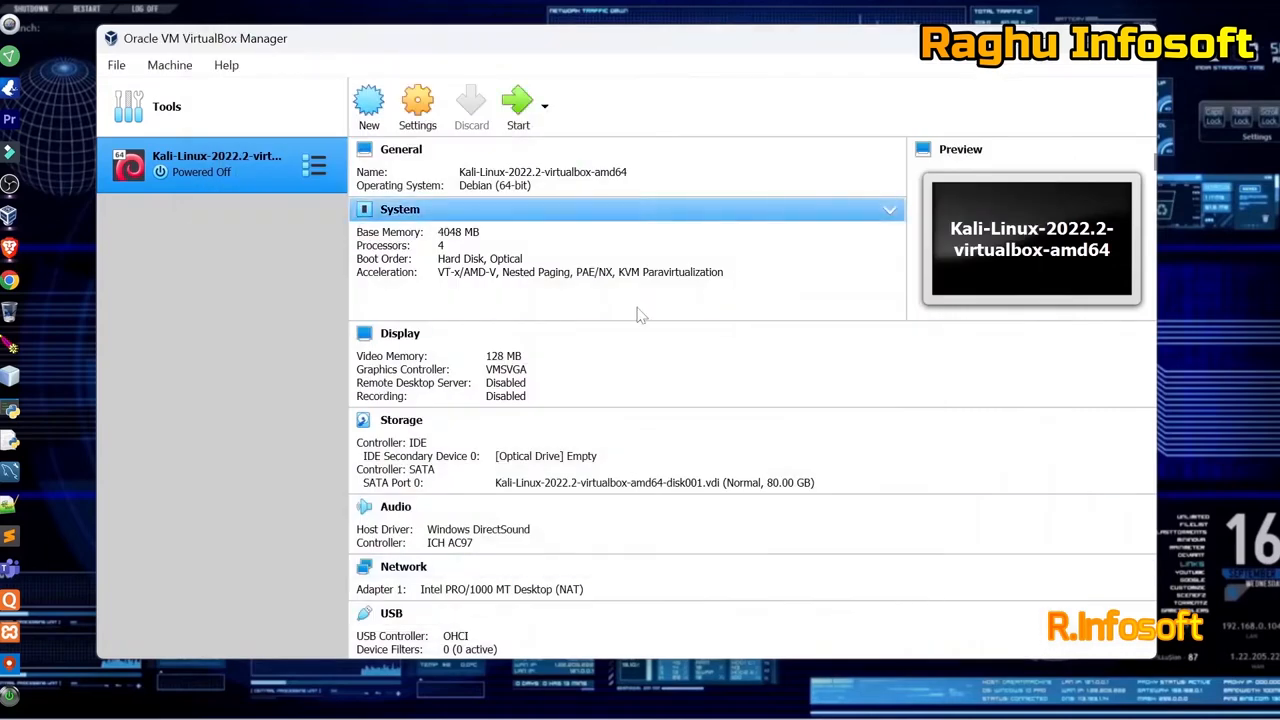
# Check the details pane and start the Kali virtual machine.
pyautogui.scroll(-5, 560, 245)
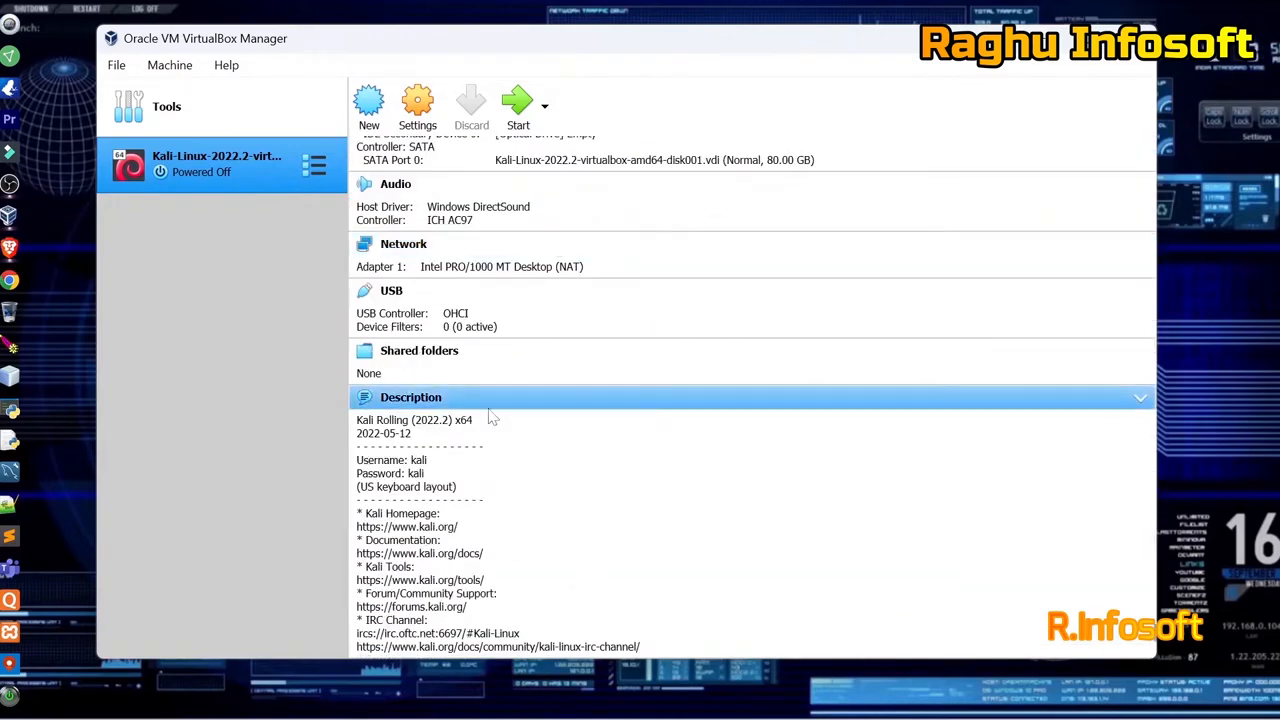
pyautogui.scroll(5, 523, 305)
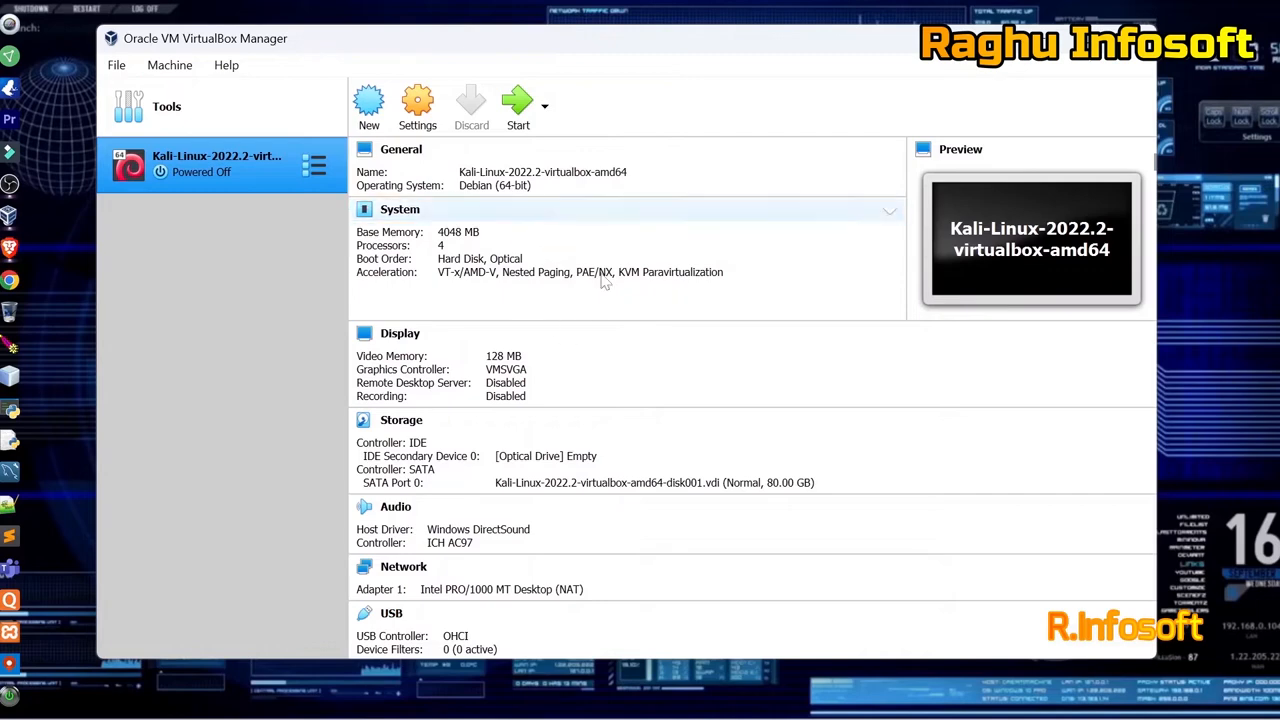
pyautogui.click(512, 118)
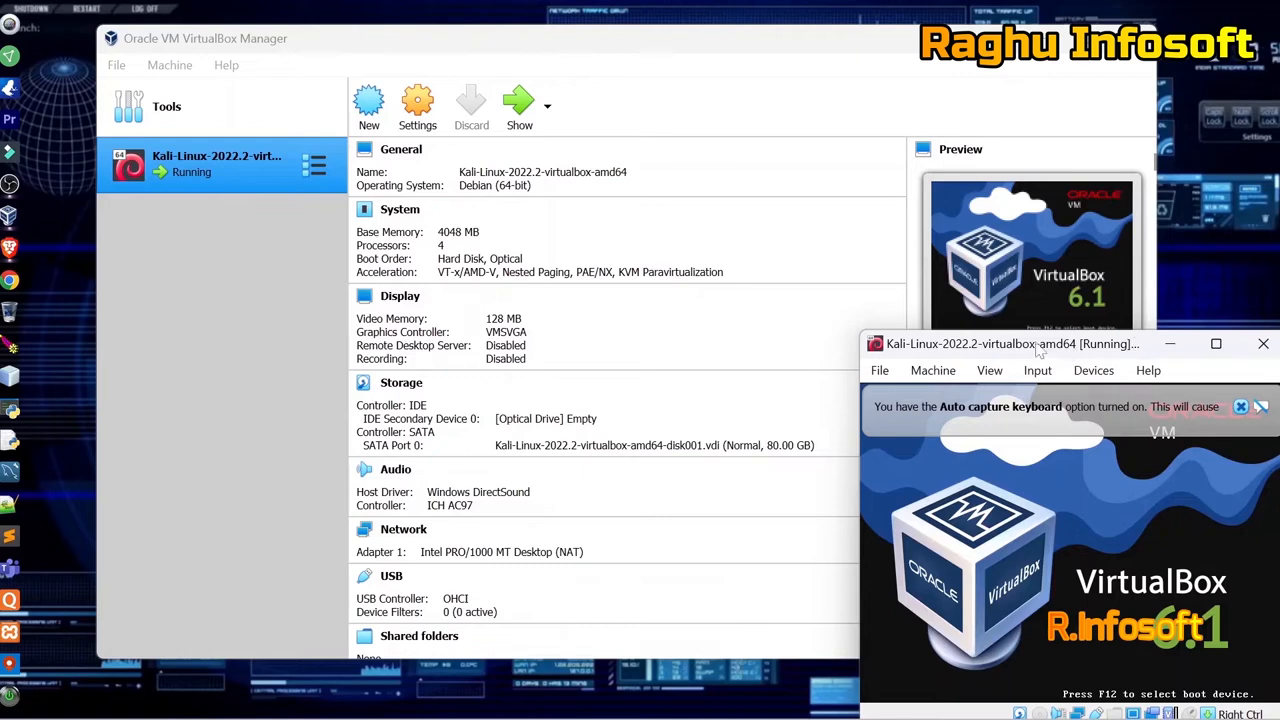
# Centre and enlarge the Kali VM window while it boots to the login screen.
pyautogui.moveTo(1040, 348); pyautogui.dragTo(625, 270)
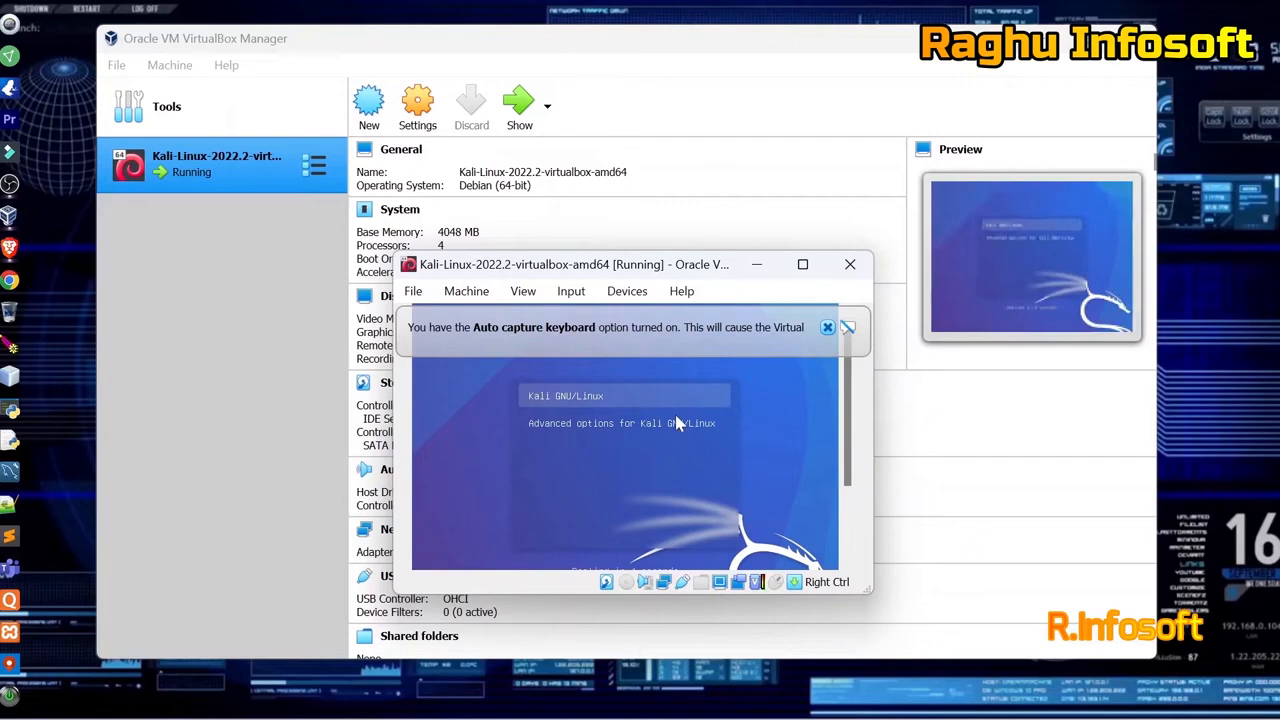
pyautogui.moveTo(397, 256); pyautogui.dragTo(186, 129)
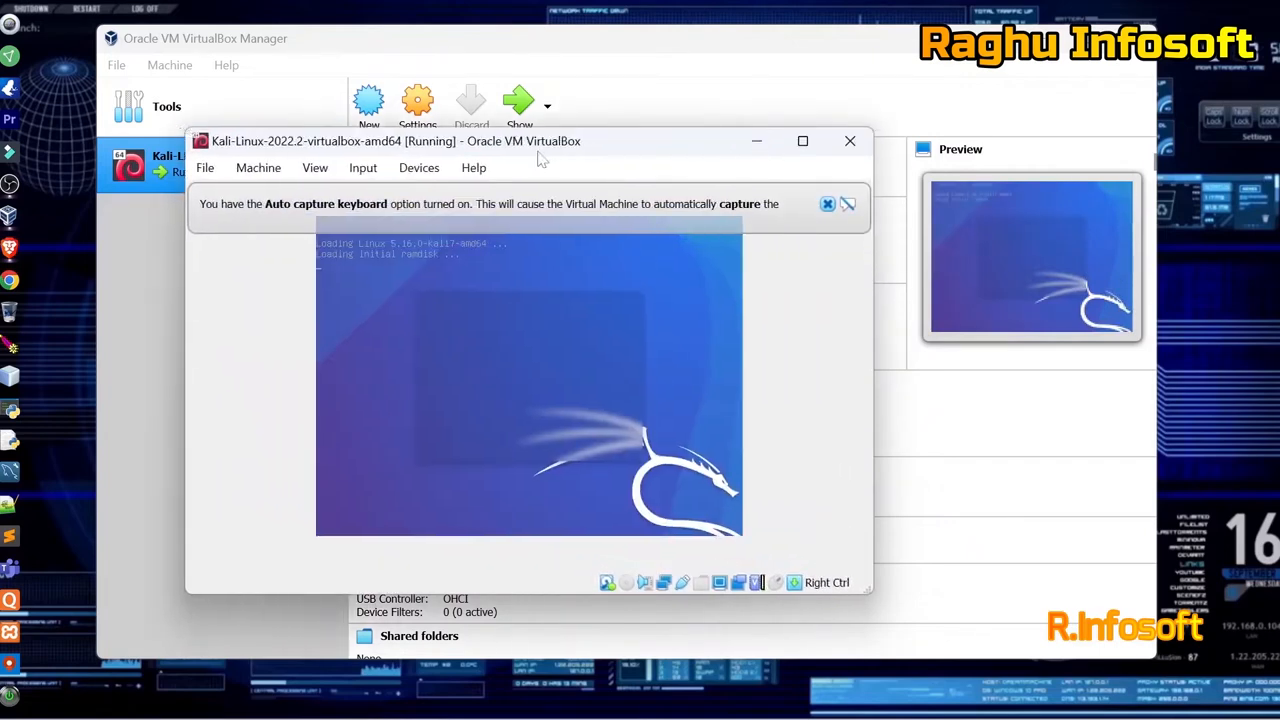
pyautogui.moveTo(527, 150); pyautogui.dragTo(630, 150)
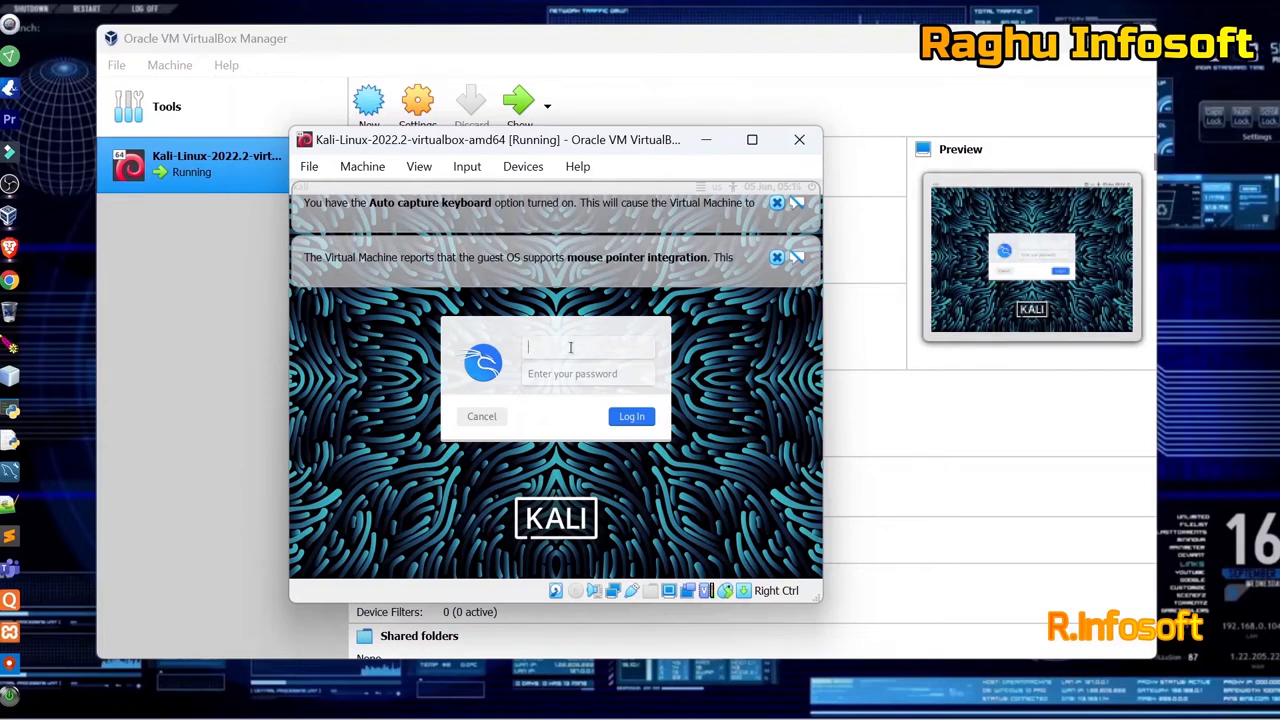
# Sign in to Kali as user kali with the account password.
pyautogui.press('Tab')
pyautogui.click(626, 420)
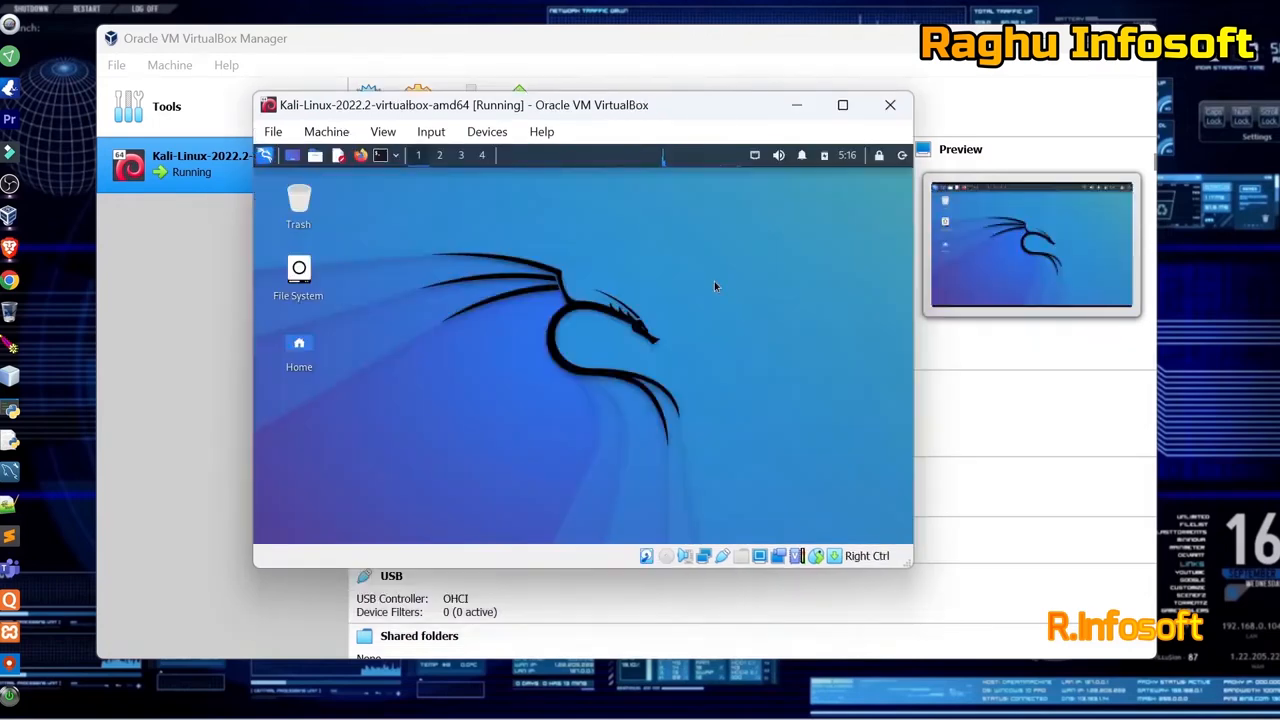
# Maximize the VM window, then switch it to full-screen mode from the View menu.
pyautogui.click(841, 108)
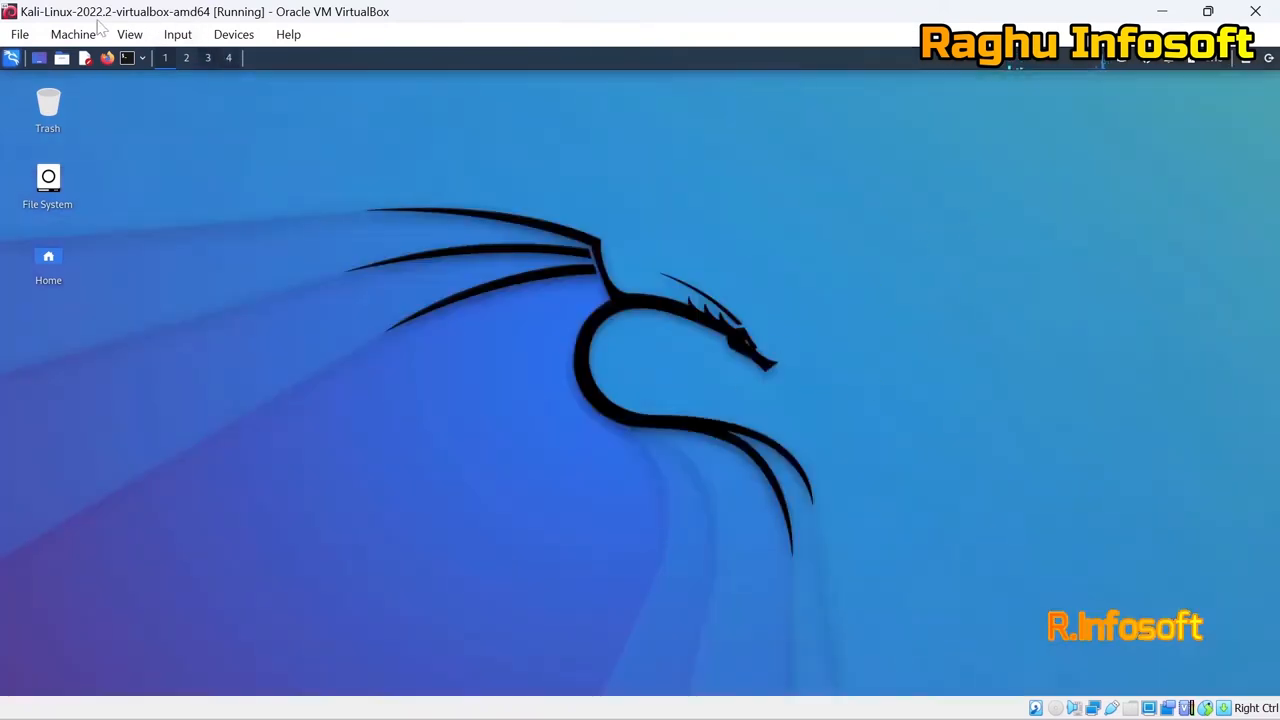
pyautogui.click(22, 34)
pyautogui.moveTo(294, 48)
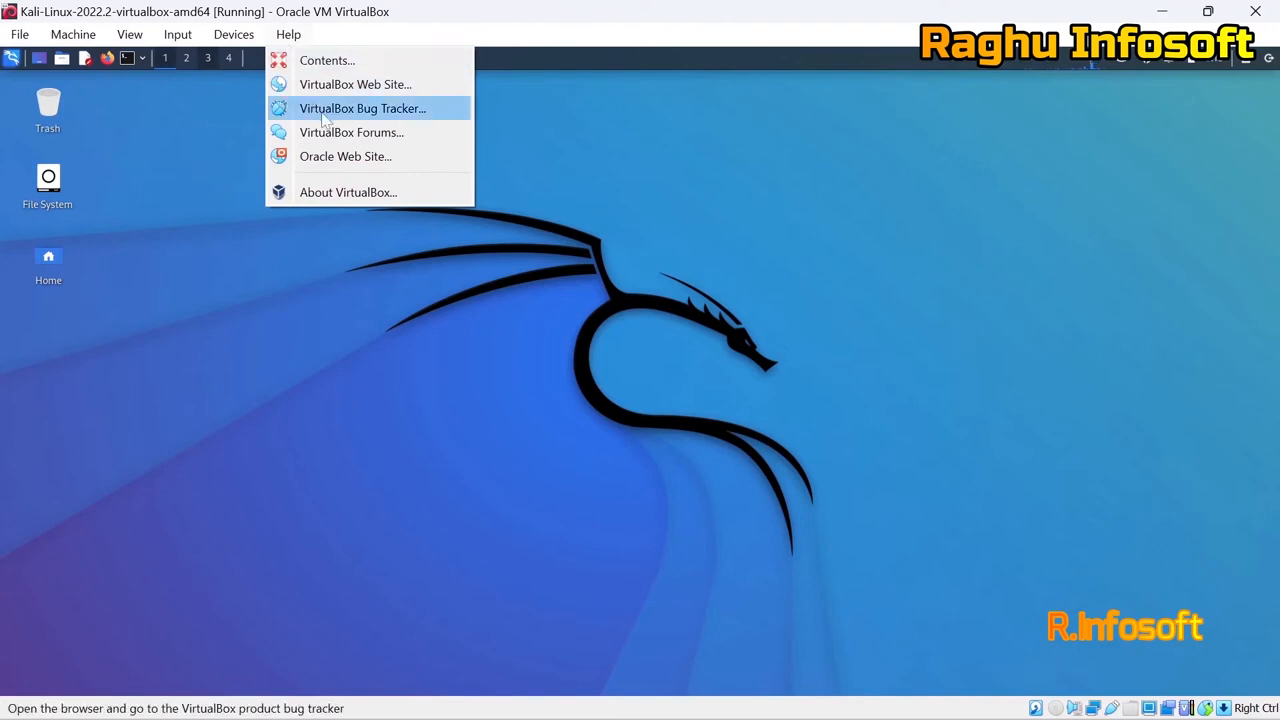
pyautogui.moveTo(245, 38)
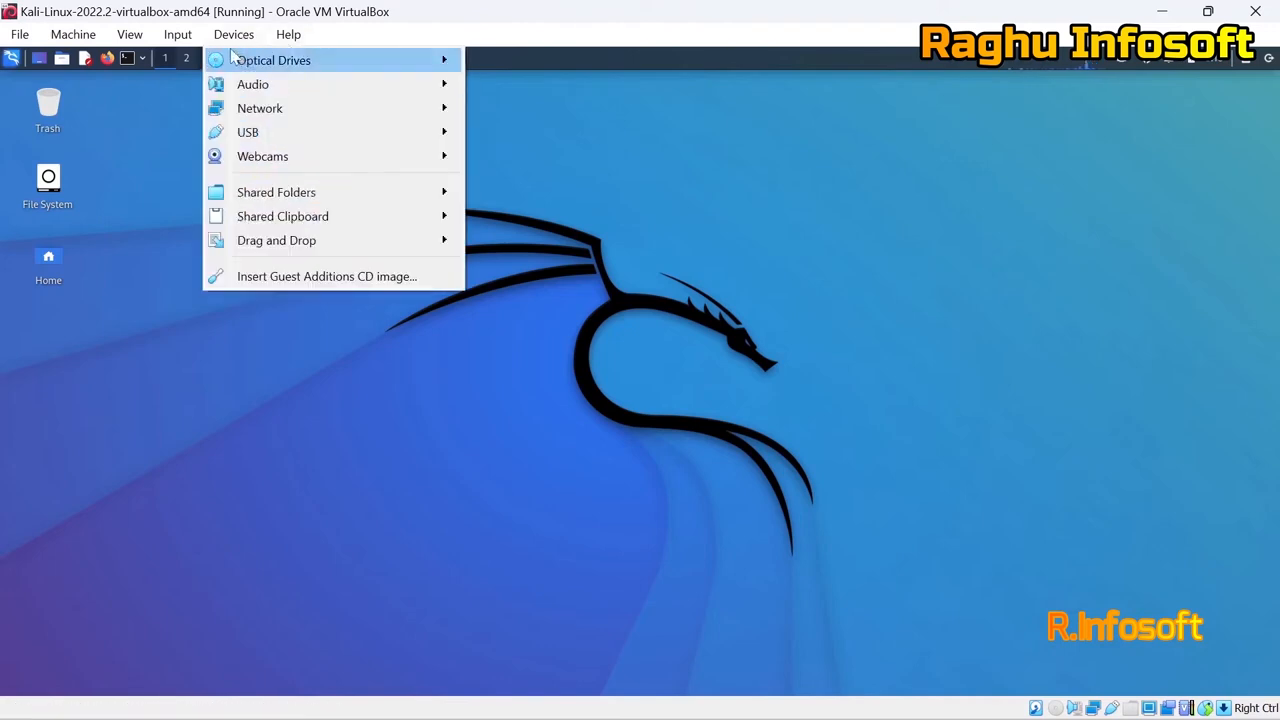
pyautogui.moveTo(136, 44)
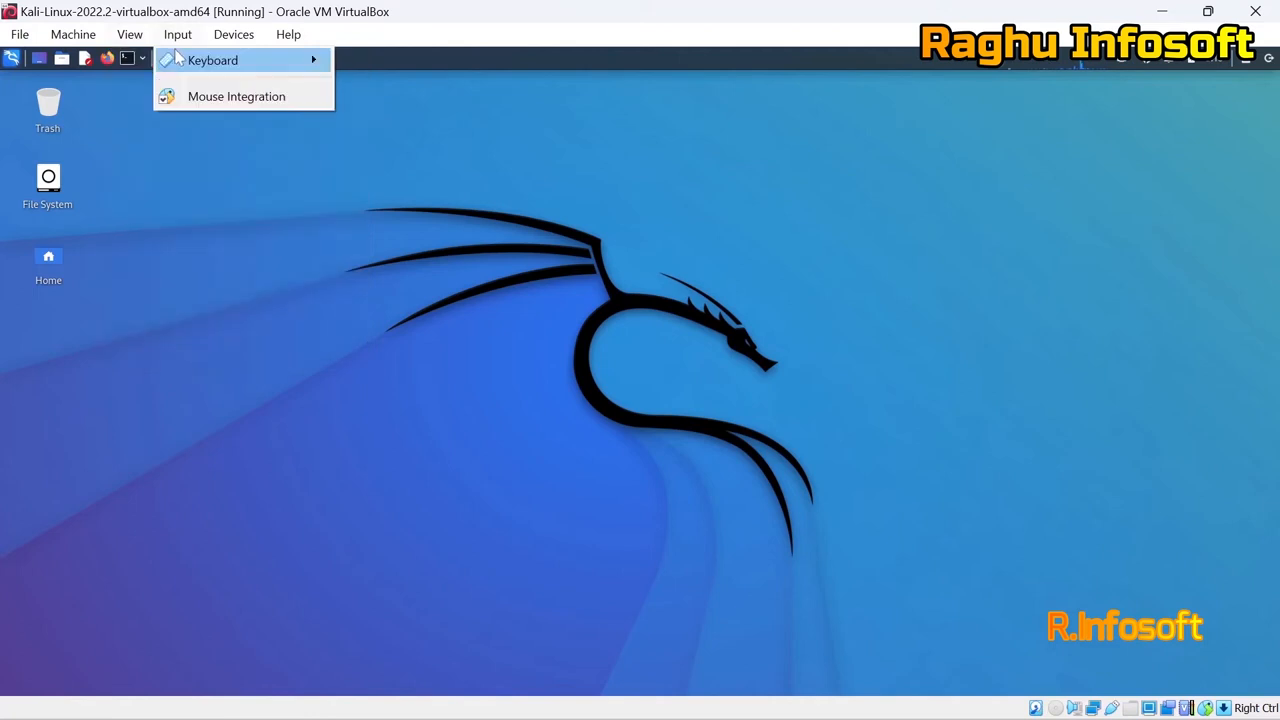
pyautogui.click(143, 61)
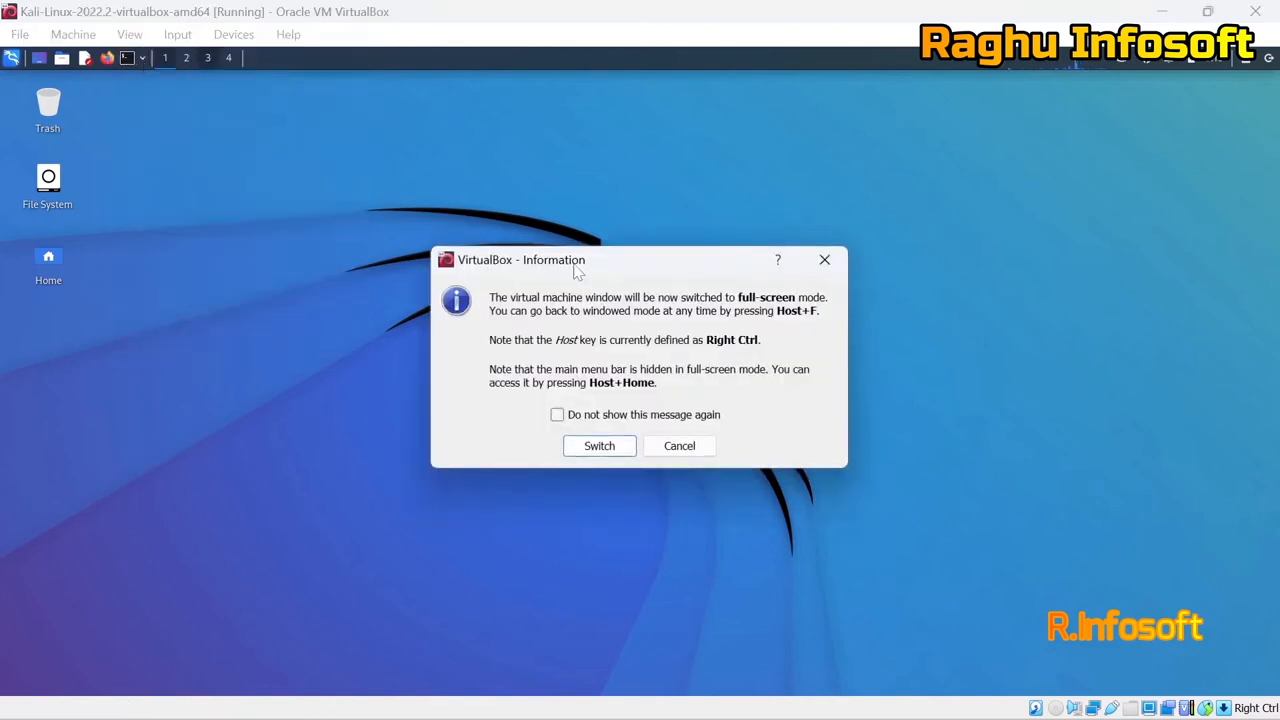
pyautogui.click(600, 447)
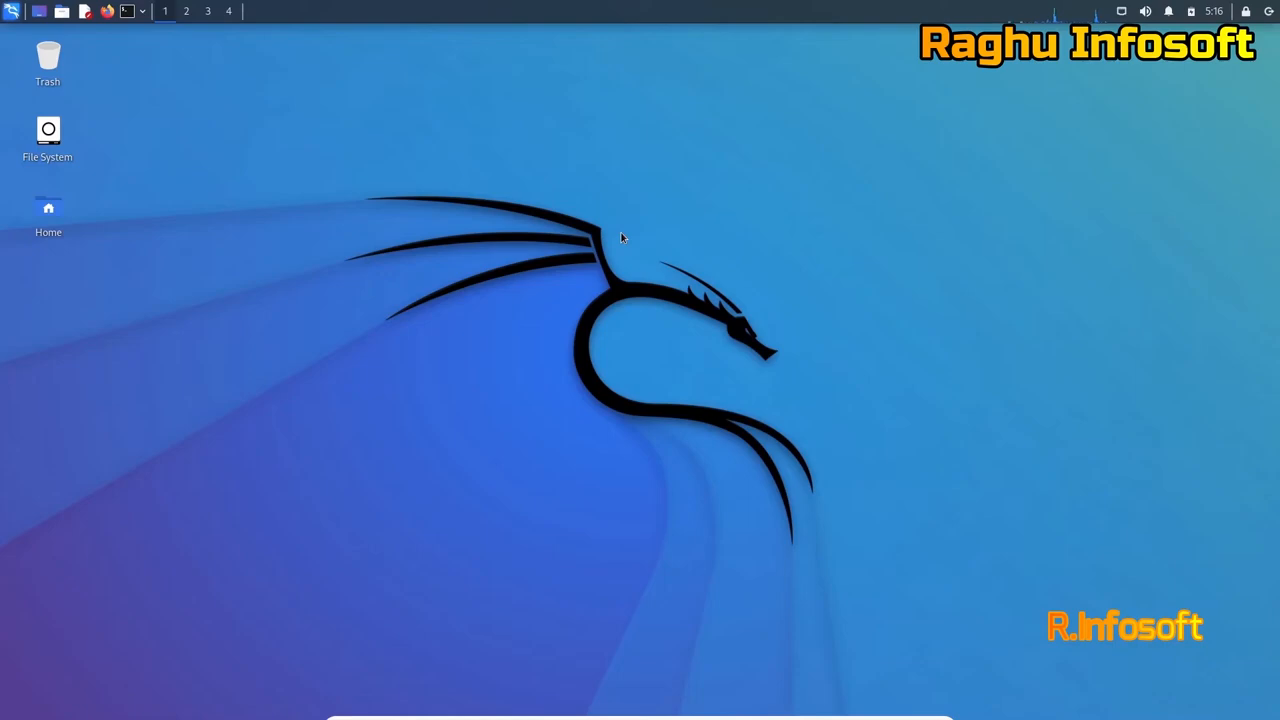
pyautogui.click(1268, 14)
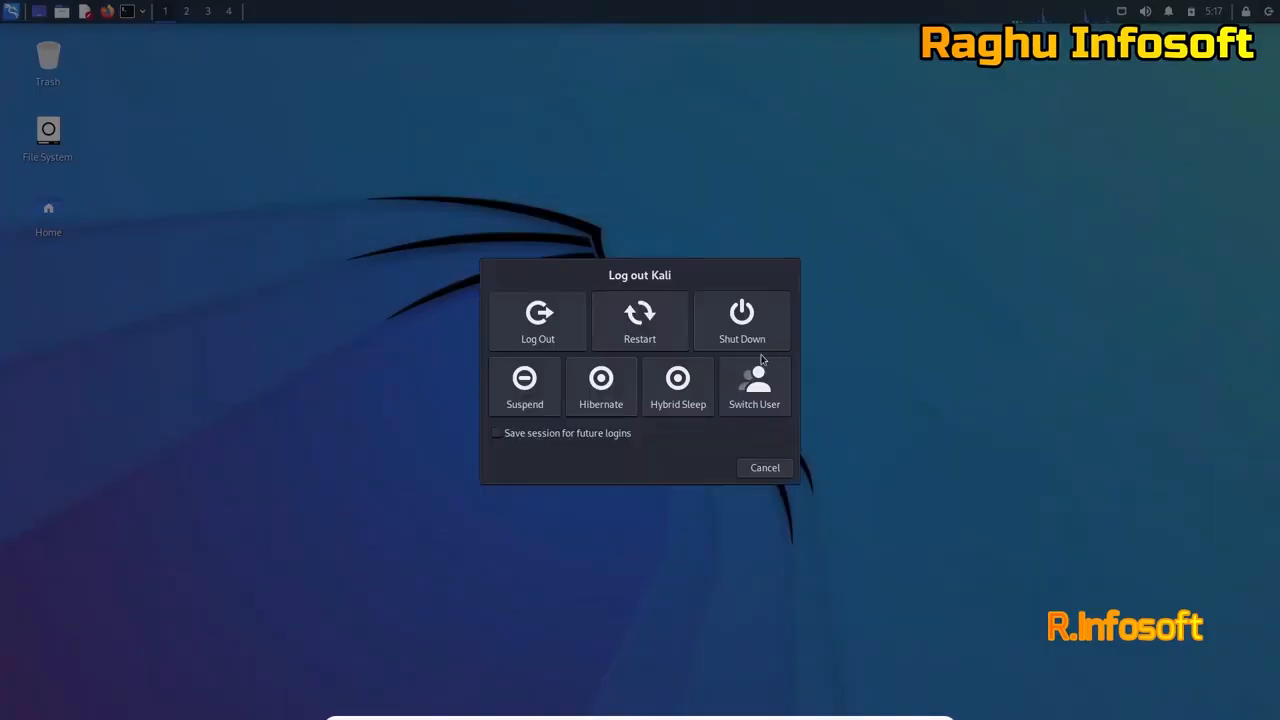
pyautogui.click(766, 470)
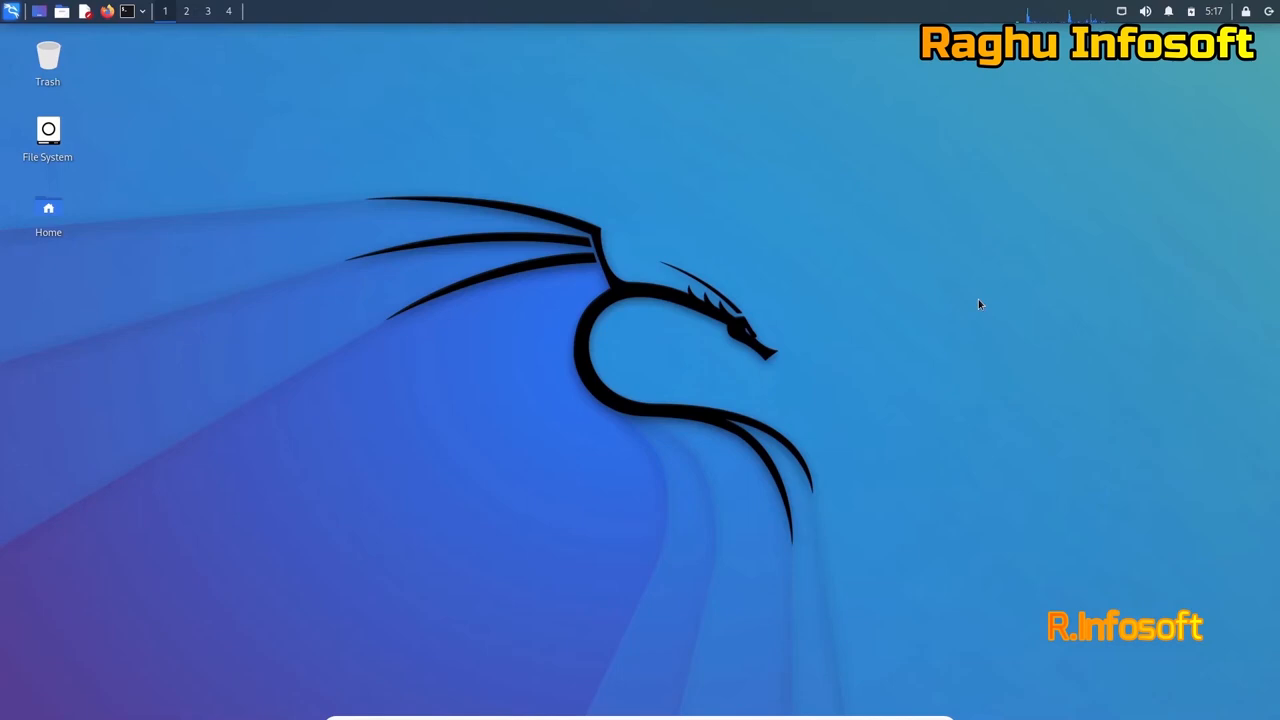
pyautogui.rightClick(240, 229)
pyautogui.moveTo(288, 291)
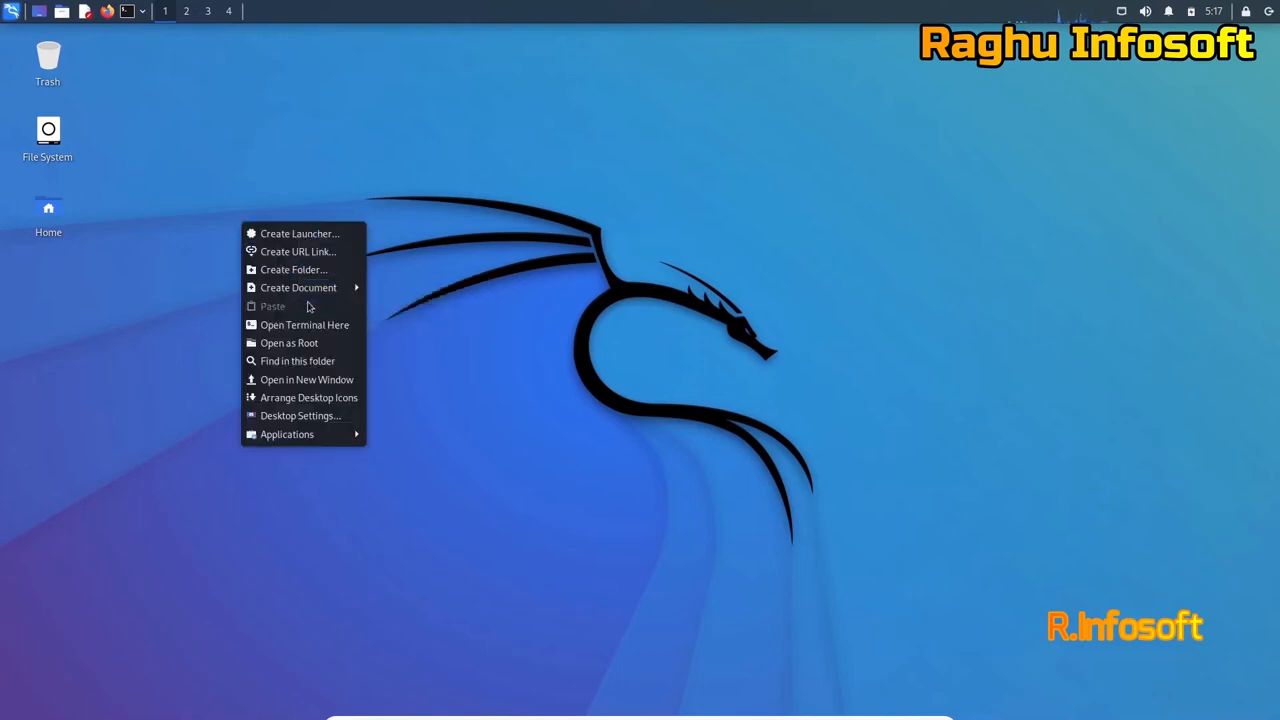
pyautogui.rightClick(436, 80)
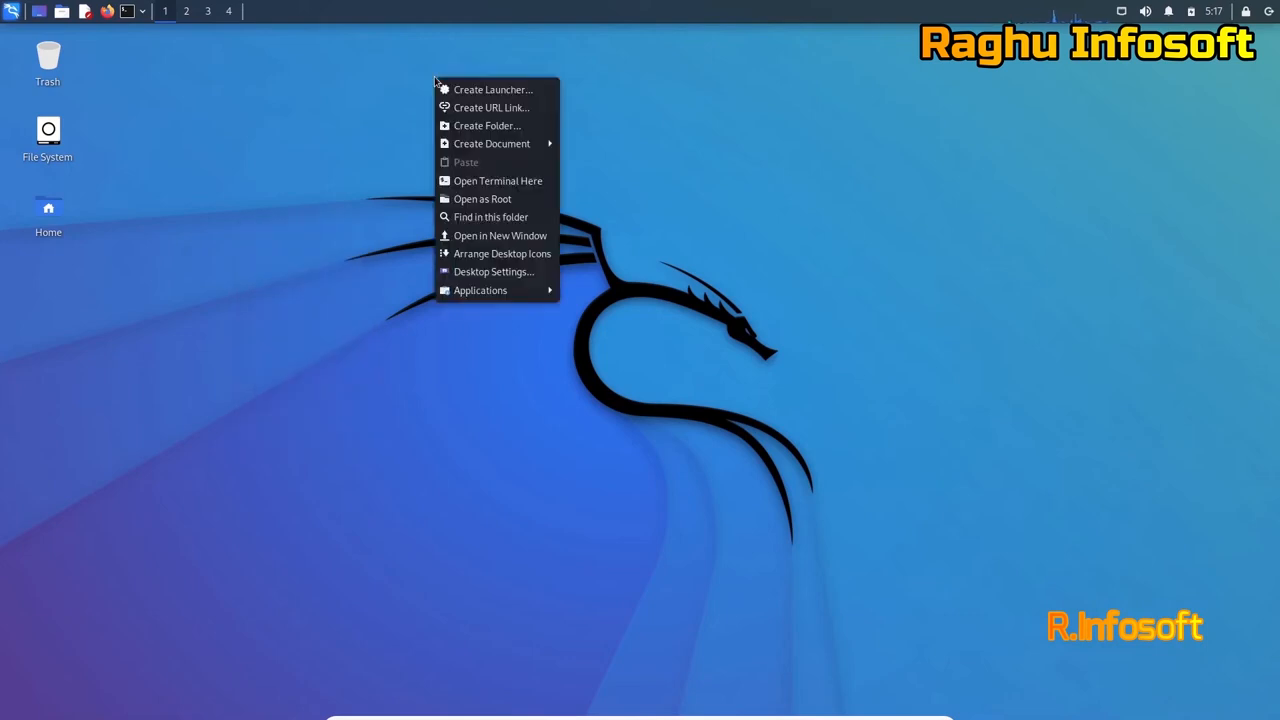
pyautogui.click(366, 442)
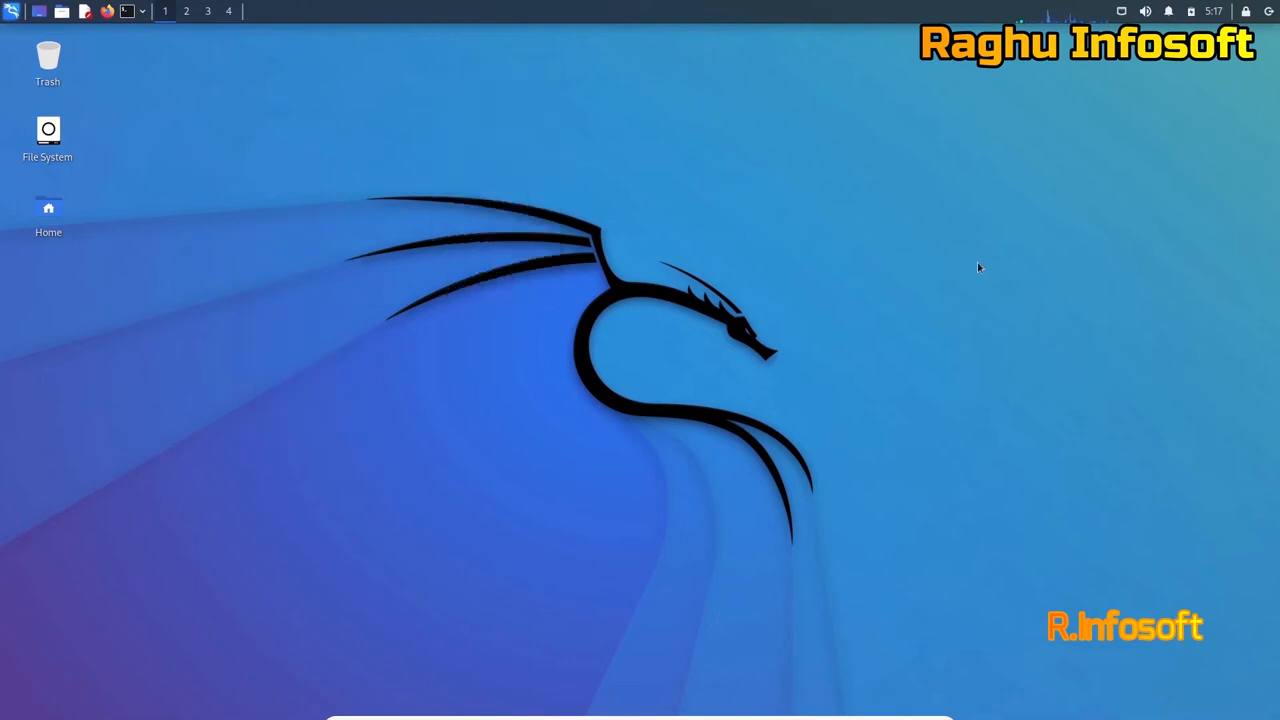
pyautogui.press('super')
pyautogui.press('super')
pyautogui.press('super')
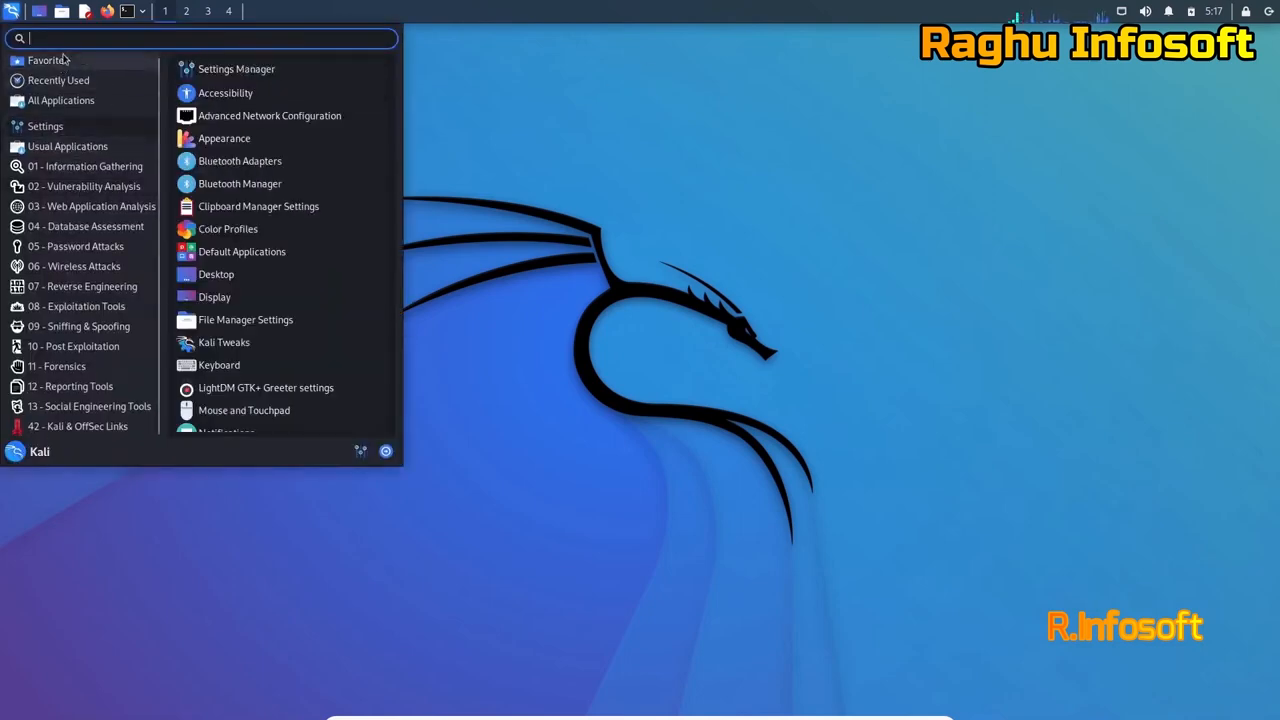
pyautogui.click(70, 426)
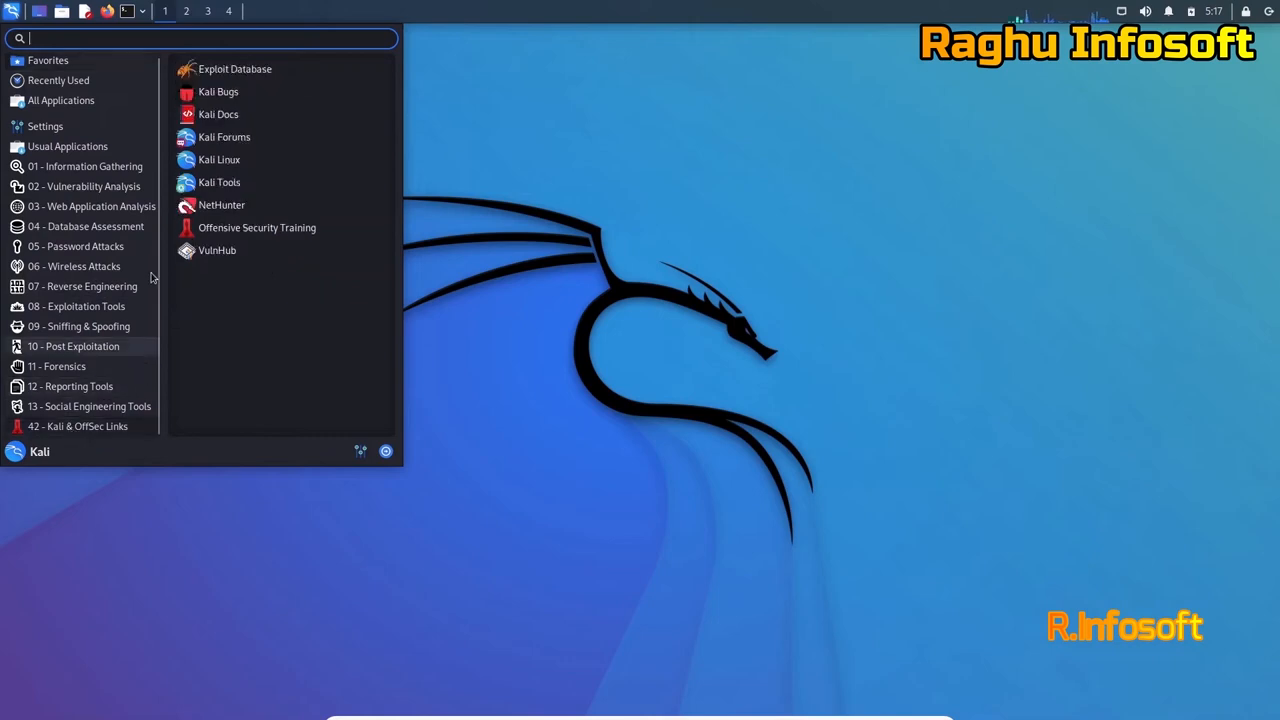
pyautogui.click(45, 126)
pyautogui.click(590, 222)
pyautogui.rightClick(437, 154)
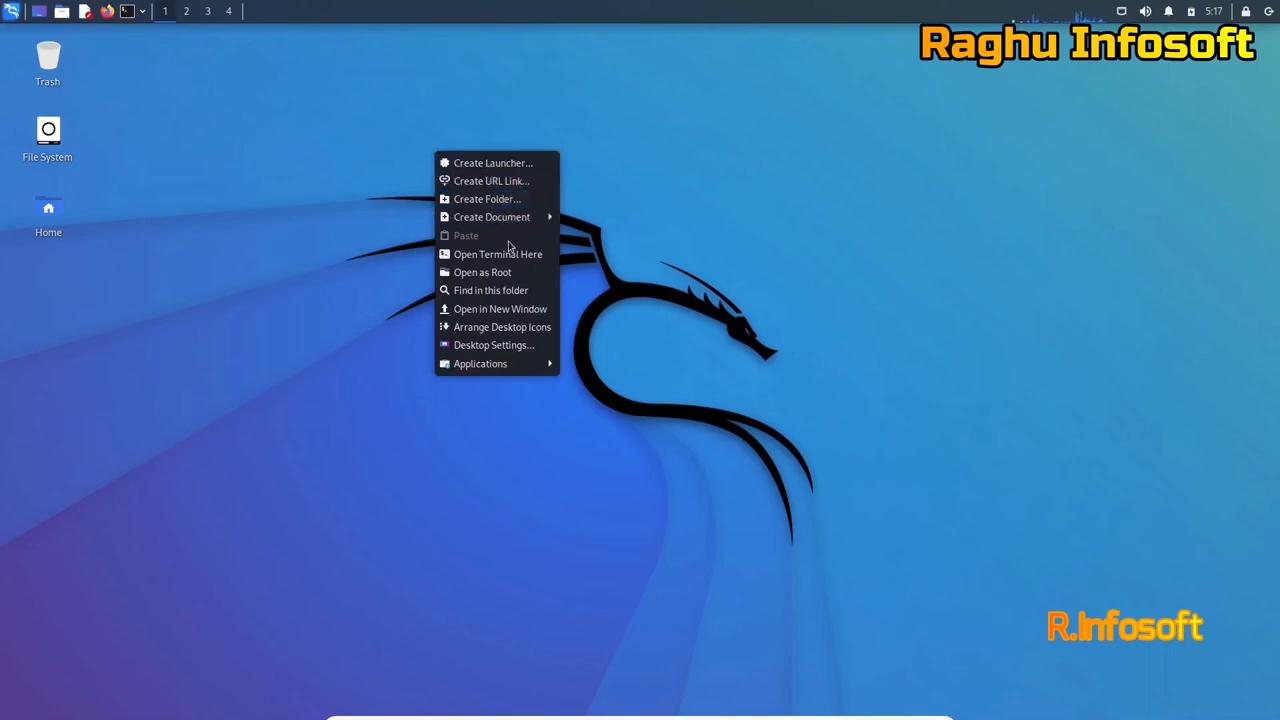
pyautogui.moveTo(532, 374)
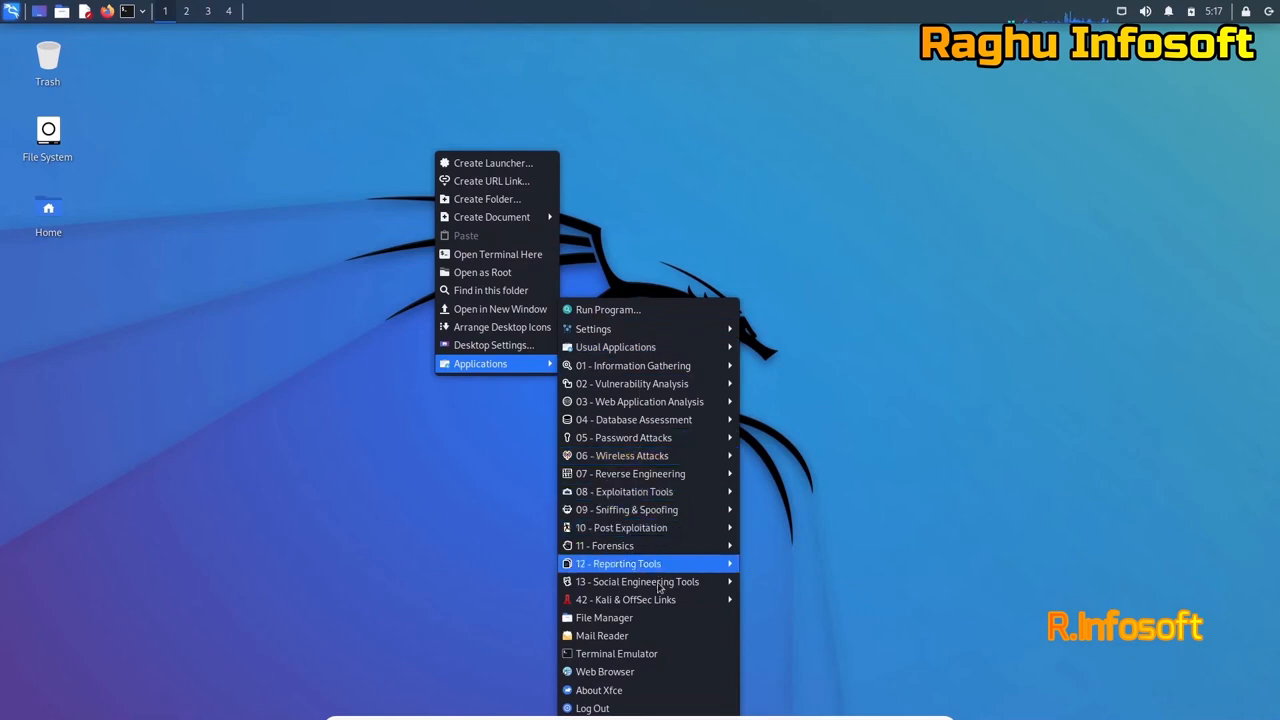
pyautogui.moveTo(668, 603)
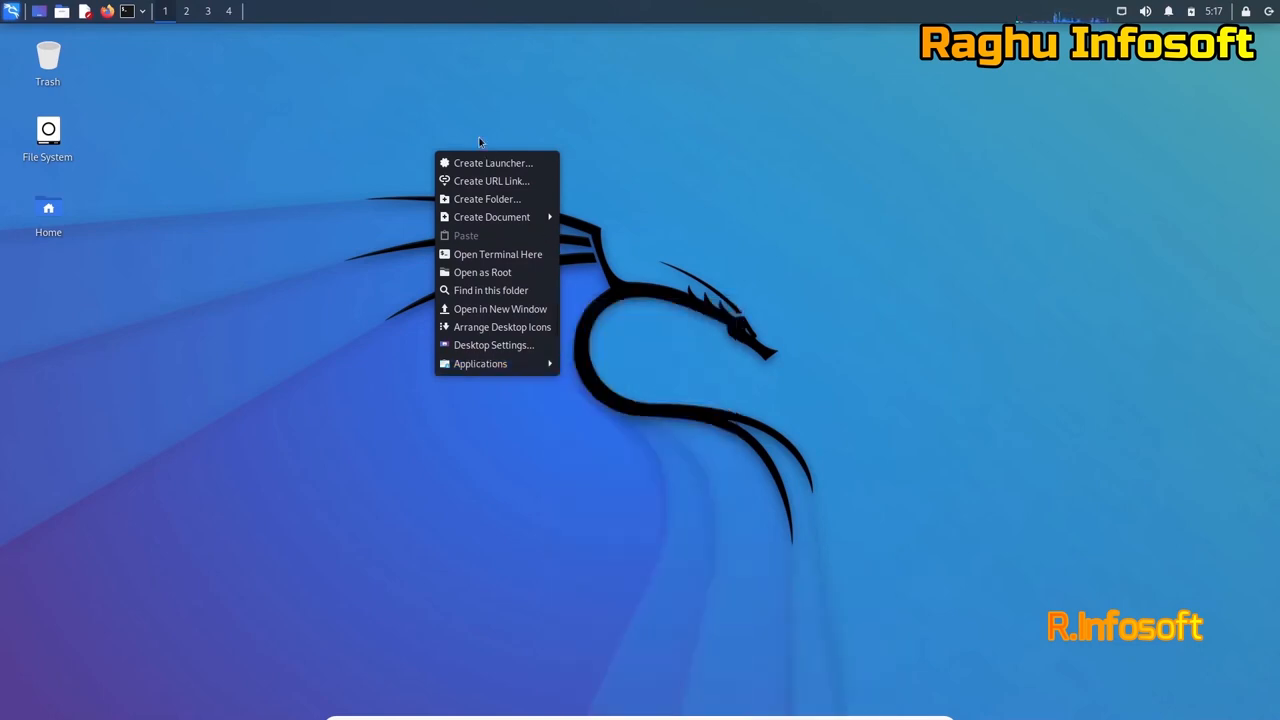
pyautogui.click(364, 158)
pyautogui.click(64, 236)
# Open Home in a maximized file manager, then enter username kali at the login screen.
pyautogui.doubleClick(54, 225)
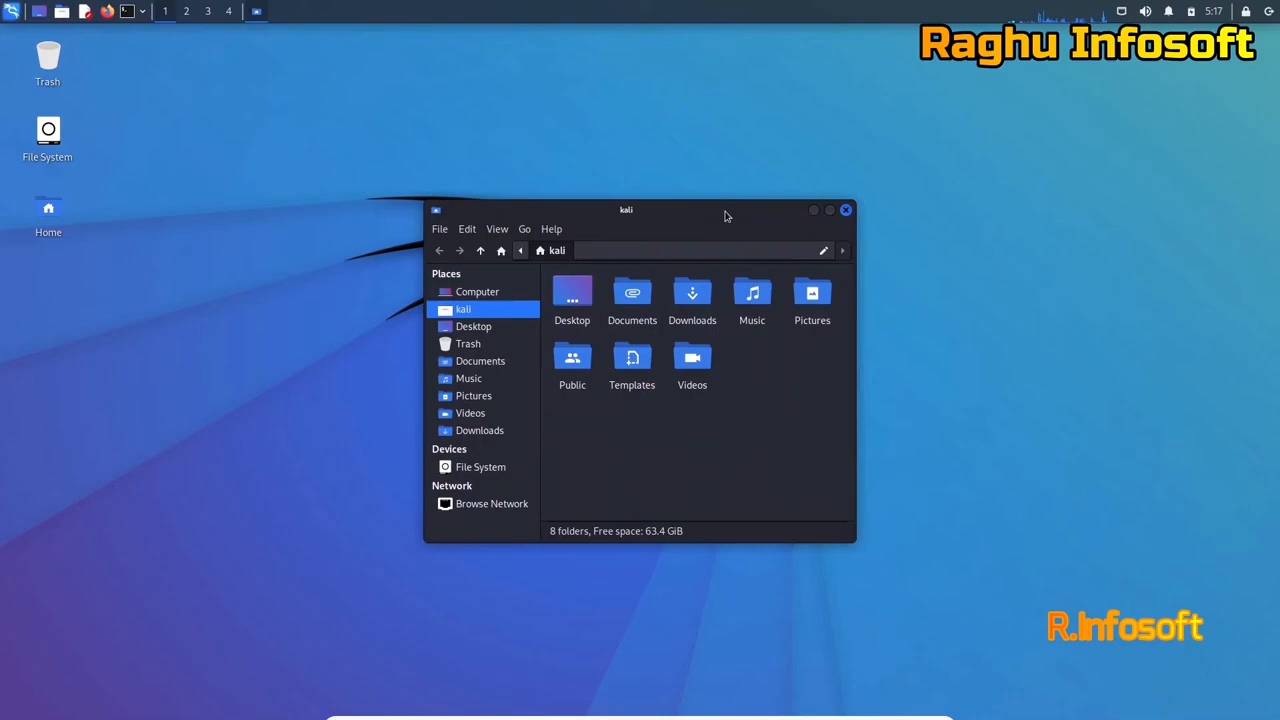
pyautogui.doubleClick(628, 208)
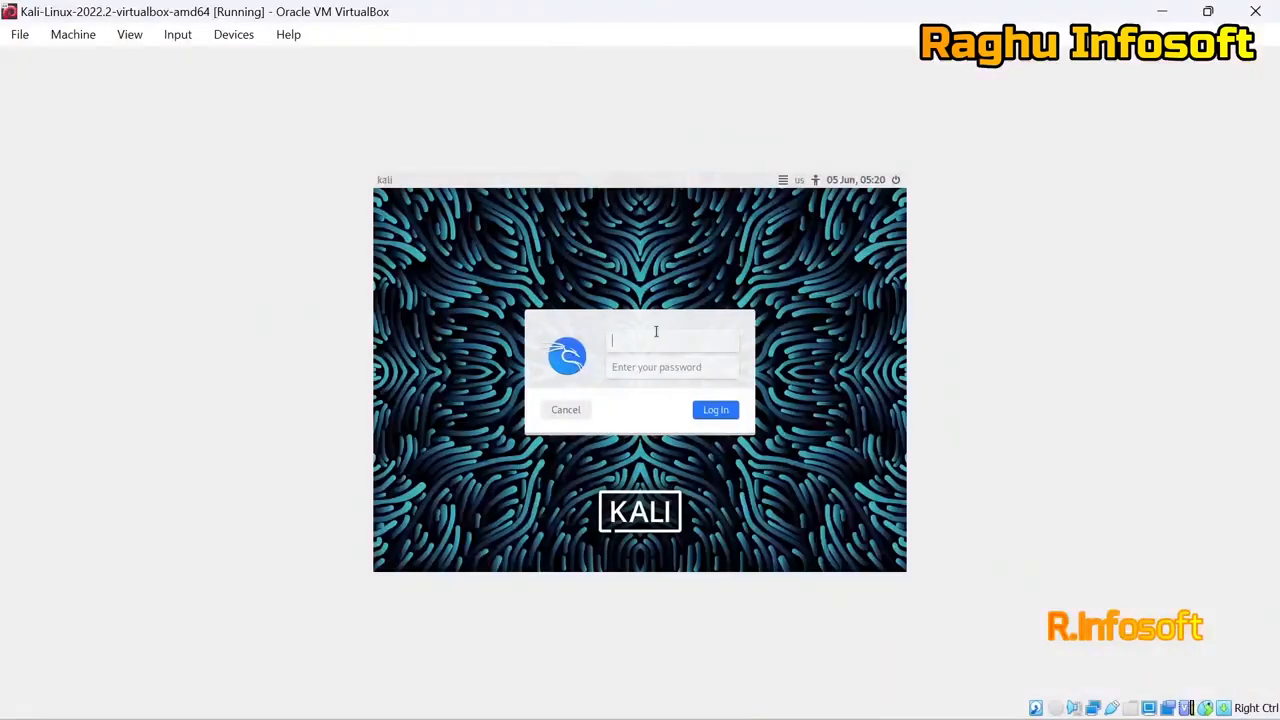
pyautogui.write('kali')
pyautogui.press('Return')
pyautogui.press('Return')
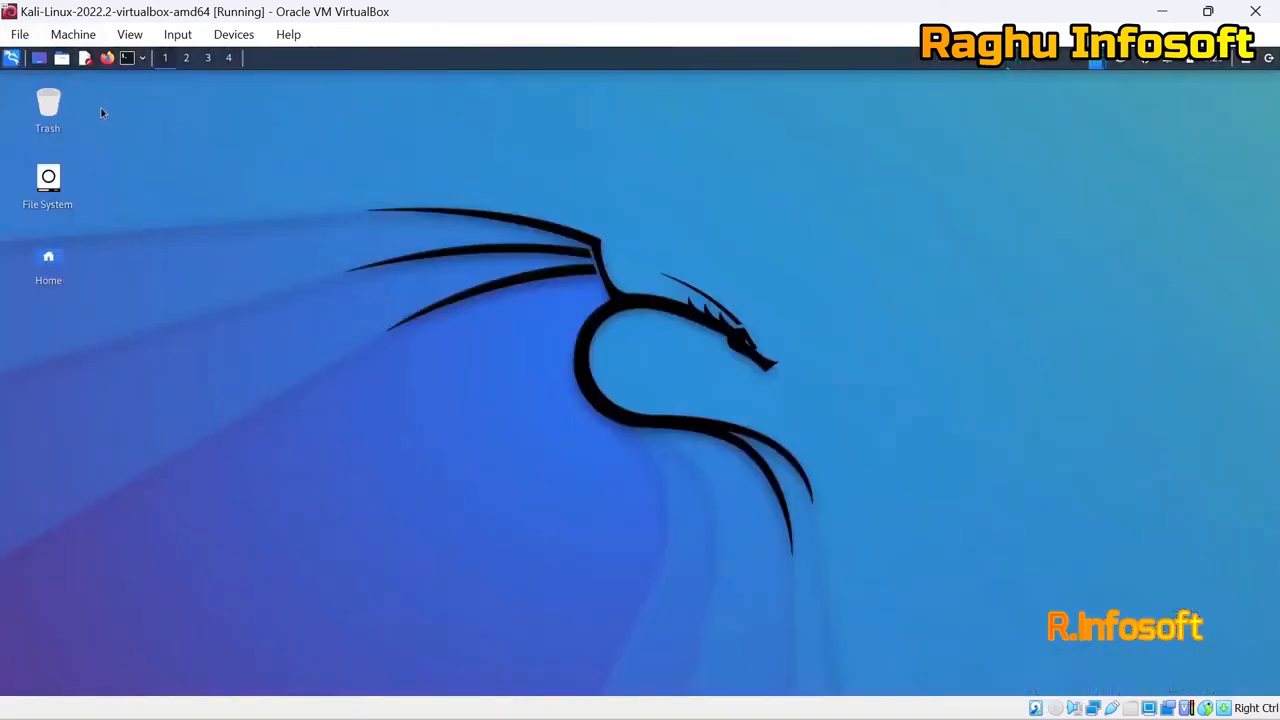
# Restore and re-maximize the VM window, dismissing the desktop context menu.
pyautogui.click(1208, 11)
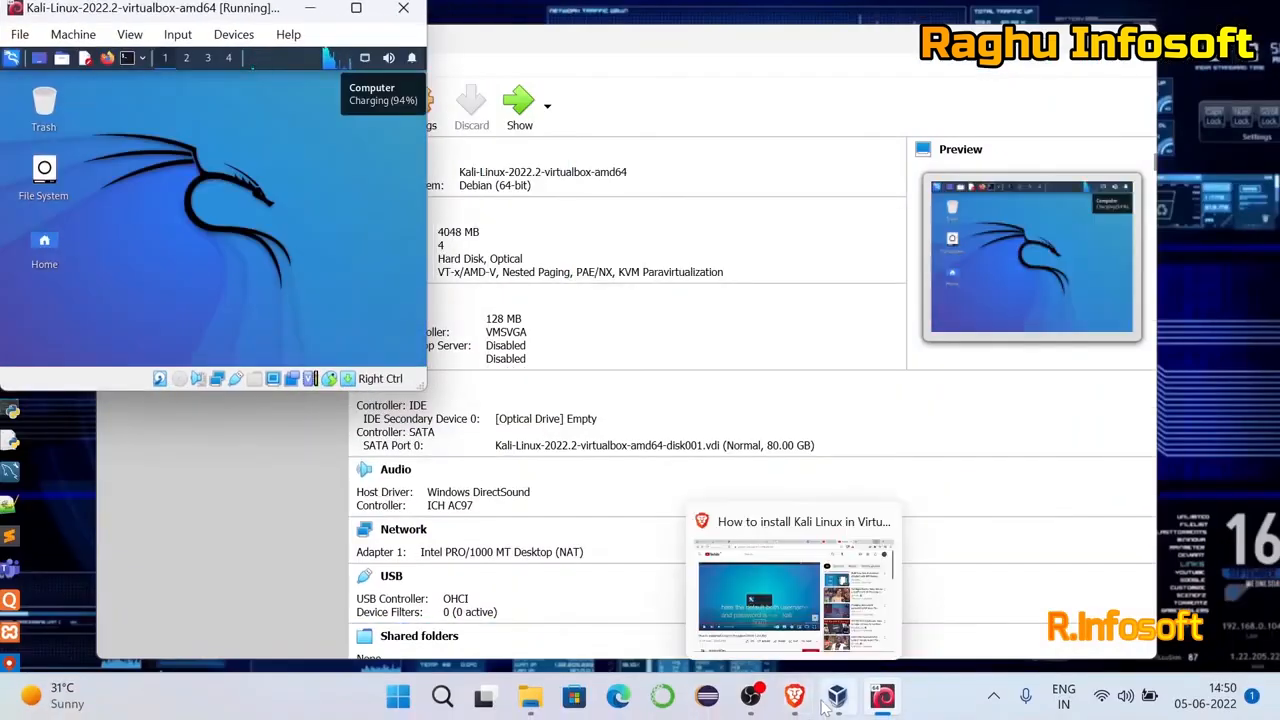
pyautogui.click(356, 9)
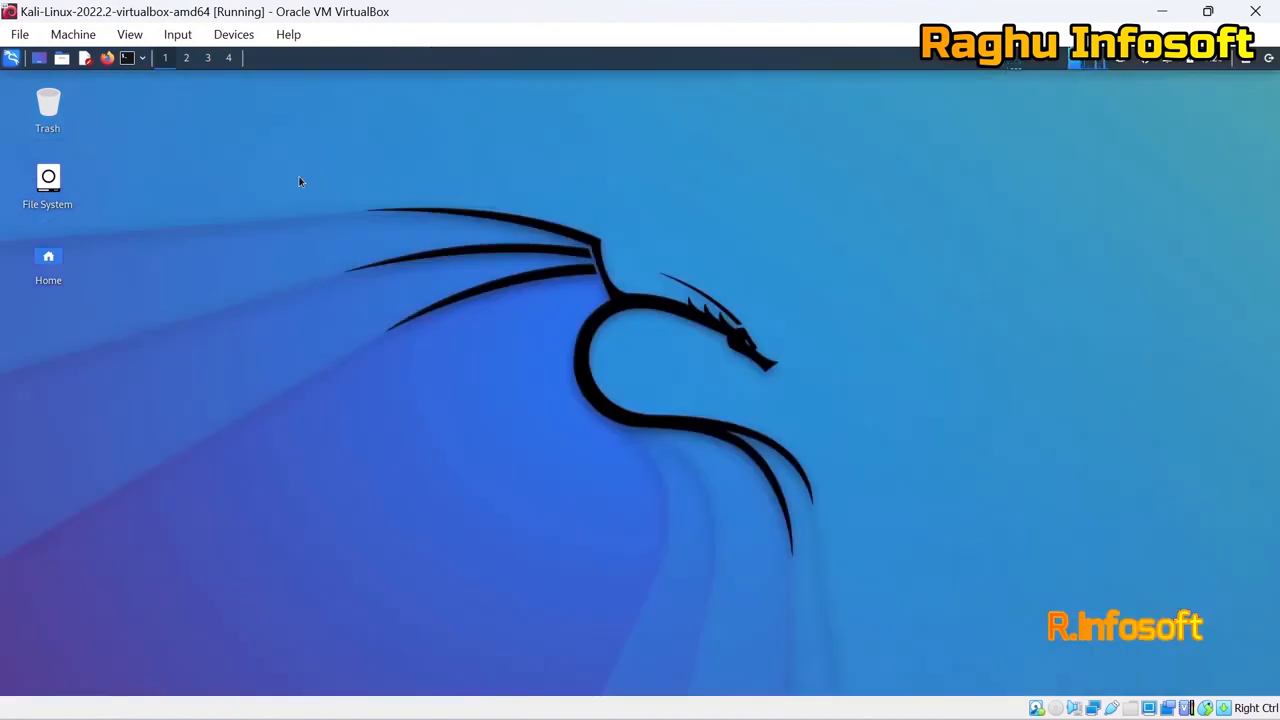
pyautogui.rightClick(299, 181)
pyautogui.moveTo(358, 249)
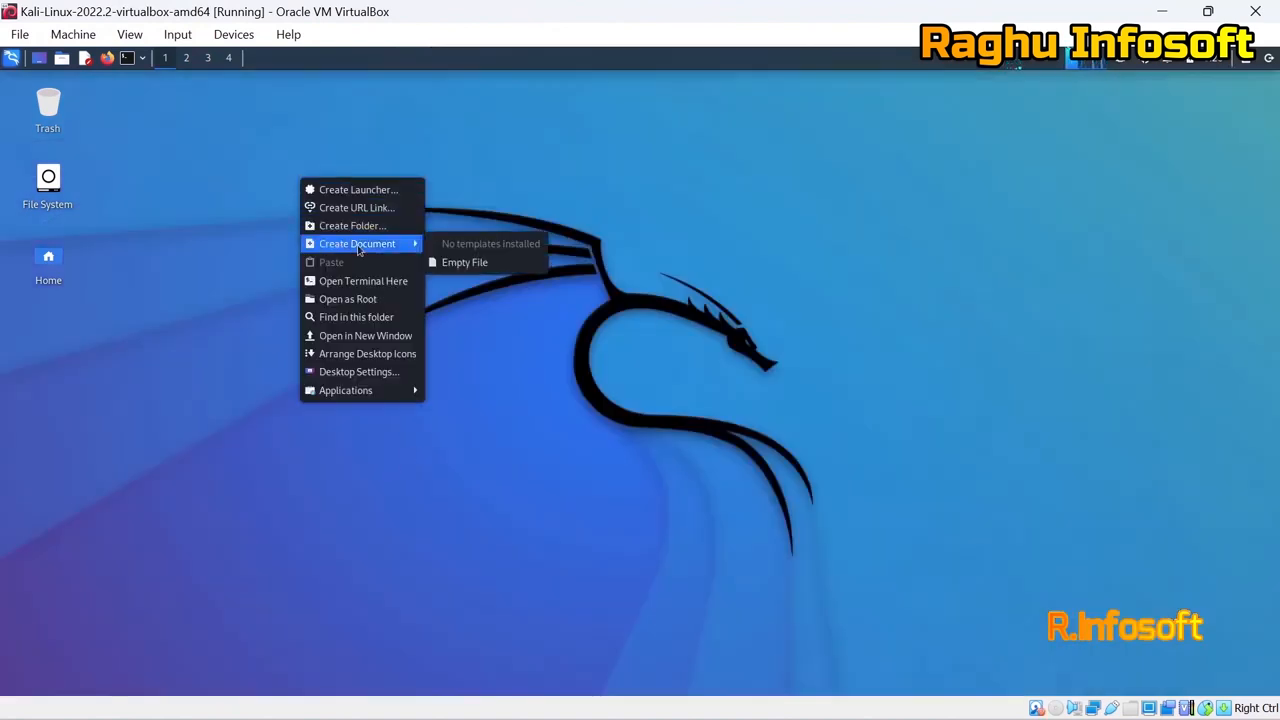
pyautogui.click(209, 193)
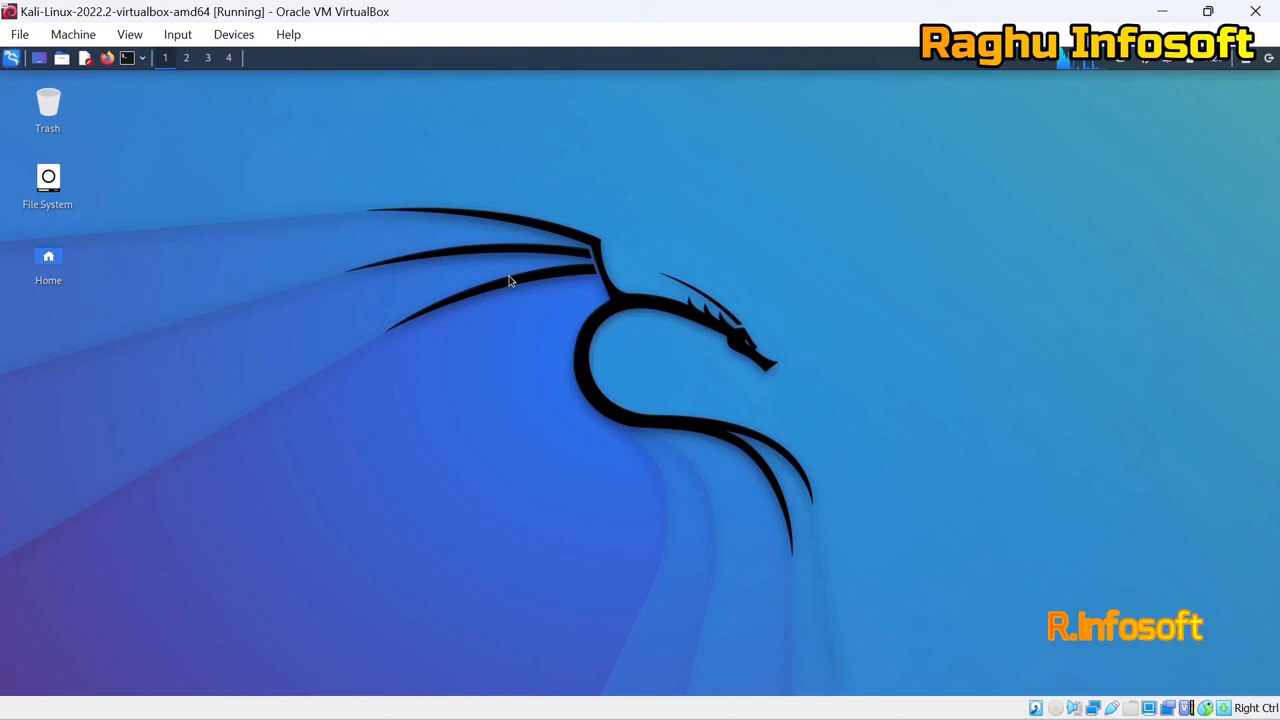
# Search 'cmd' in the applications menu and launch Kali Undercover Mode.
pyautogui.press('super')
pyautogui.write('cmd')
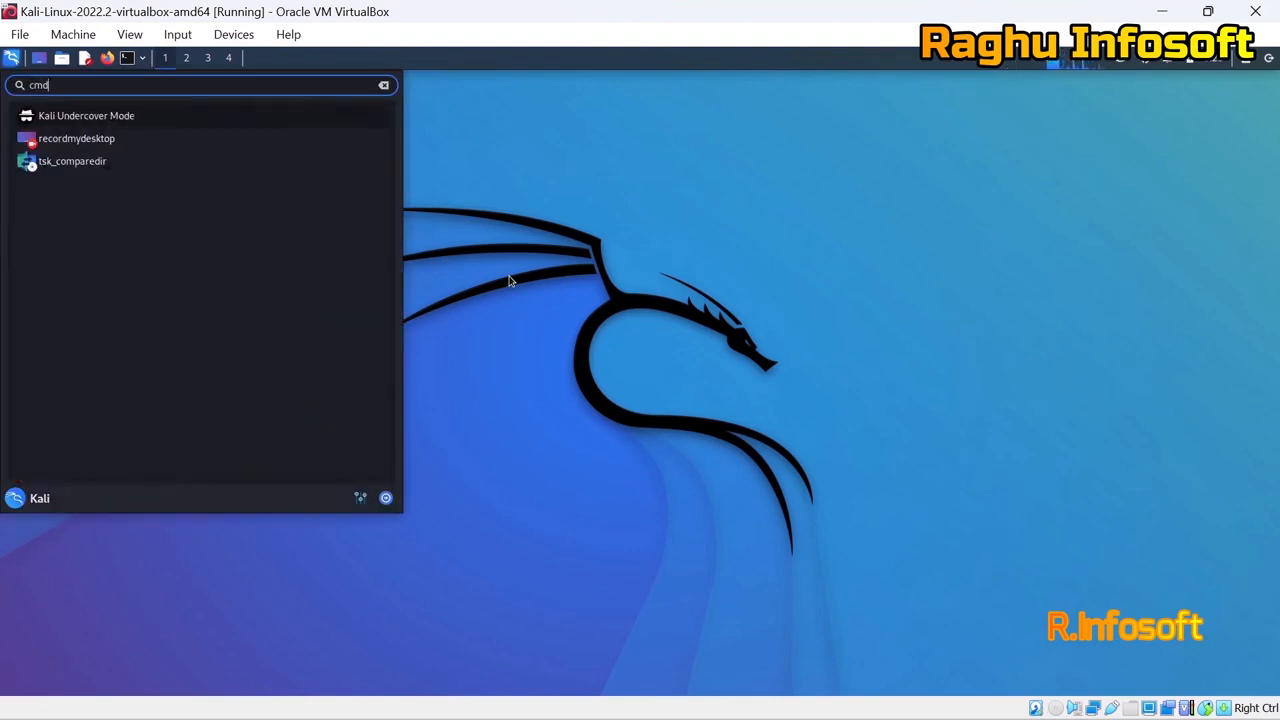
pyautogui.press('Return')
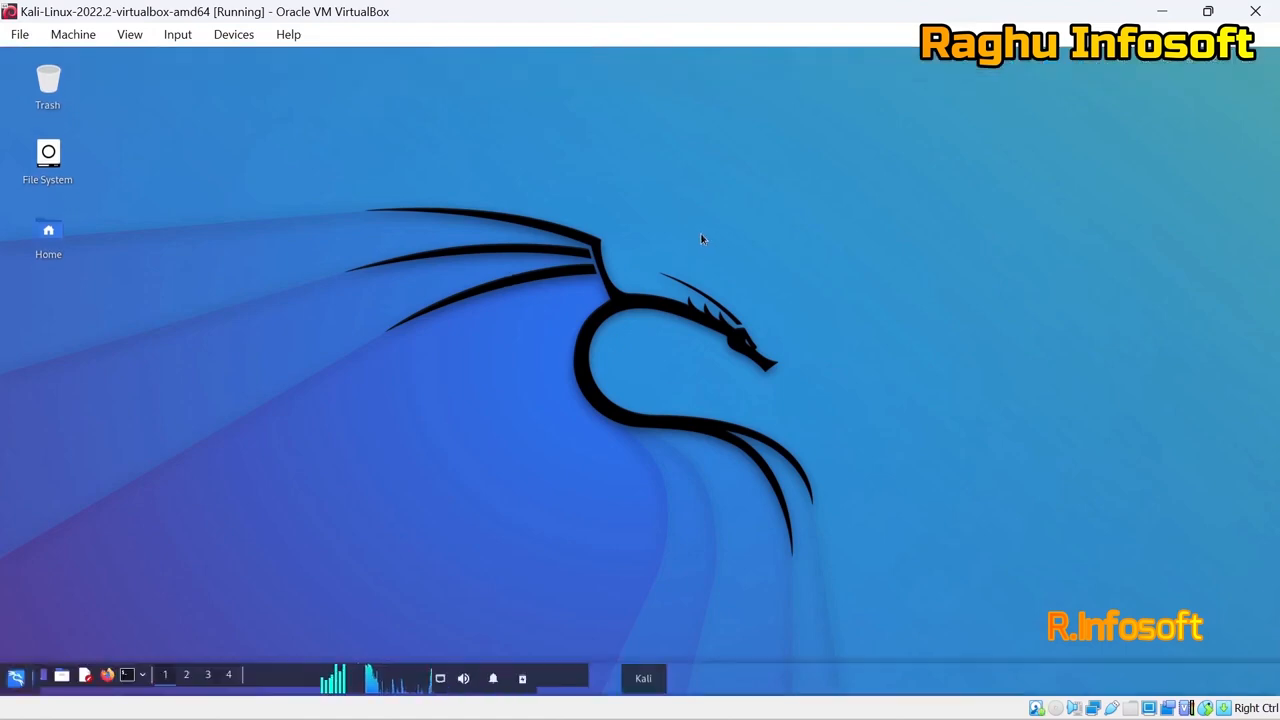